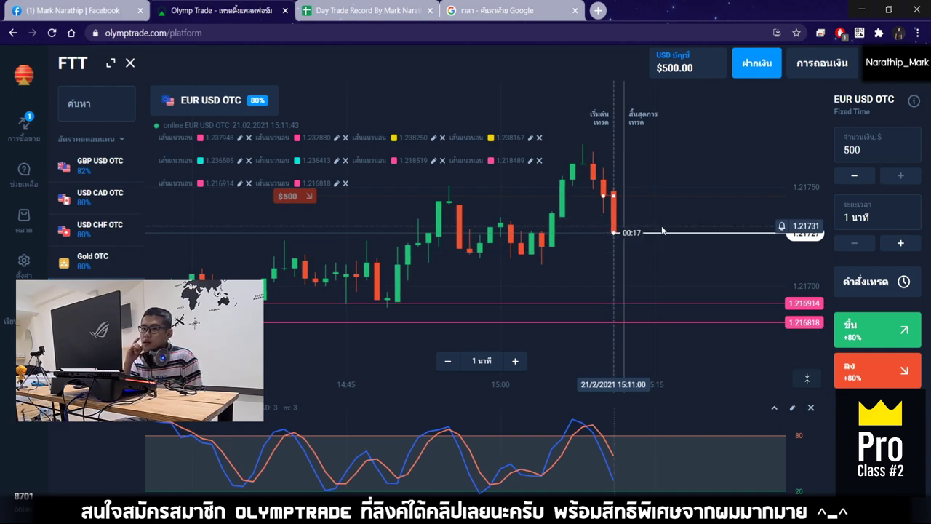
pyautogui.scroll(-5, 662, 231)
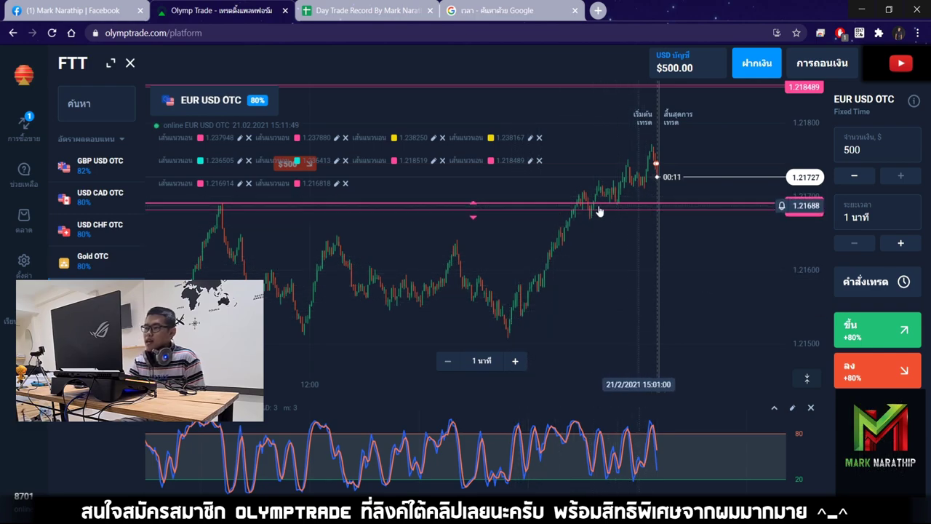
pyautogui.scroll(5, 596, 211)
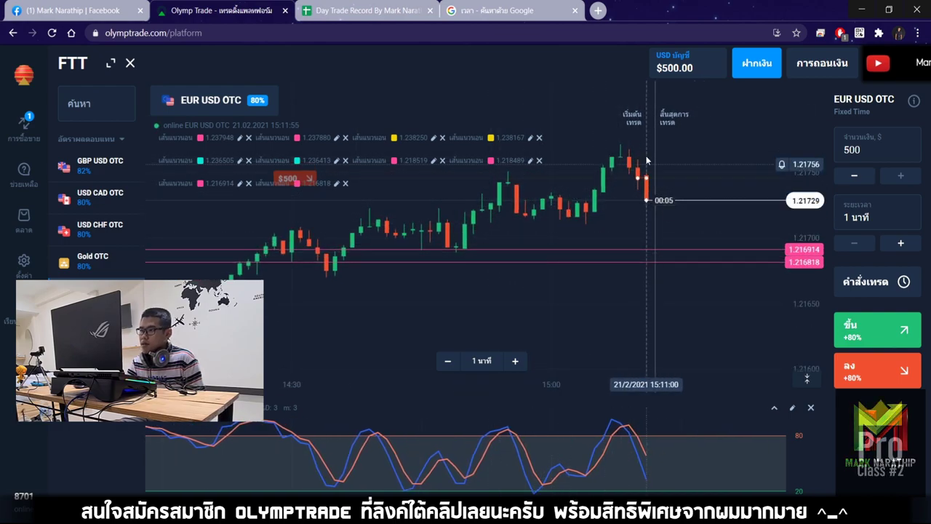
pyautogui.scroll(2, 666, 248)
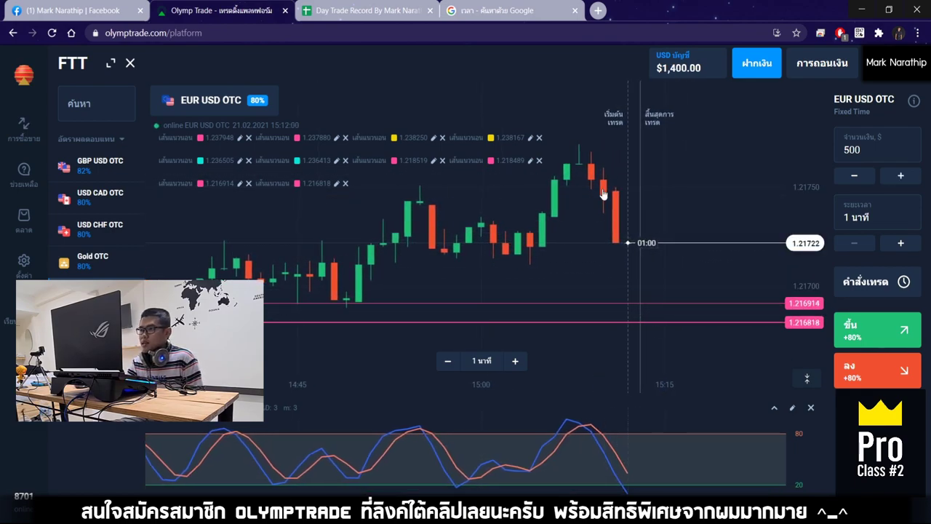
# Switch to the Day Trade Record spreadsheet and set trade 1's result to ชนะ.
pyautogui.click(357, 11)
pyautogui.click(468, 277)
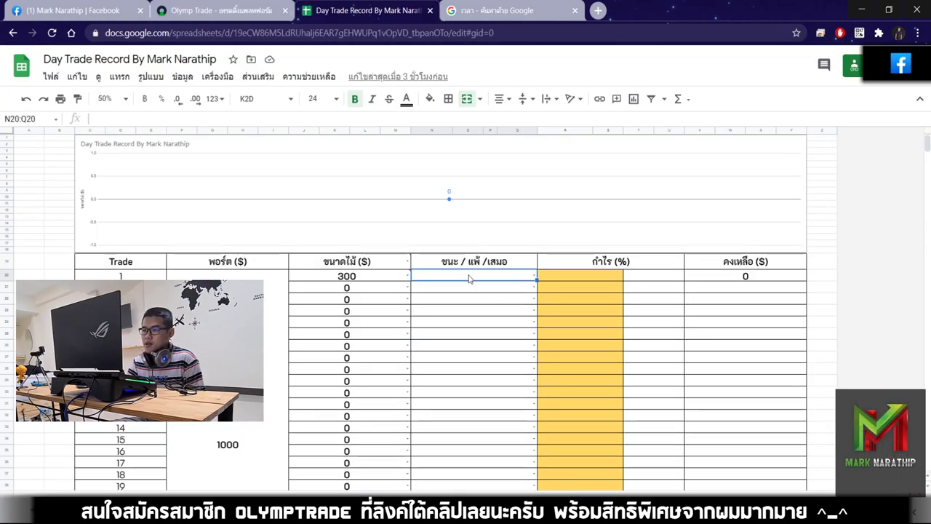
pyautogui.press('Return')
pyautogui.click(434, 296)
# Enter 500 as trade 1's ขนาดไม้ ($) and 80 as its กำไร (%).
pyautogui.click(603, 276)
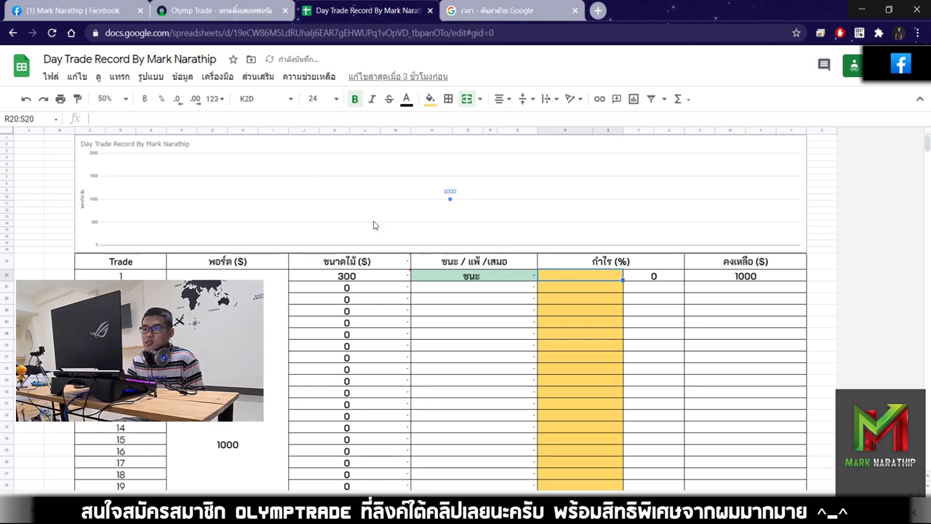
pyautogui.click(176, 6)
pyautogui.click(356, 10)
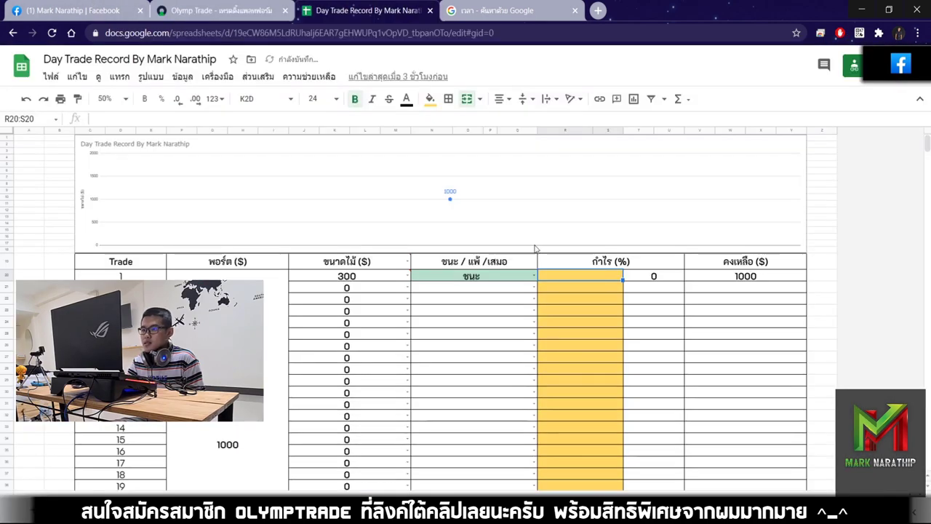
pyautogui.click(383, 277)
pyautogui.write('5')
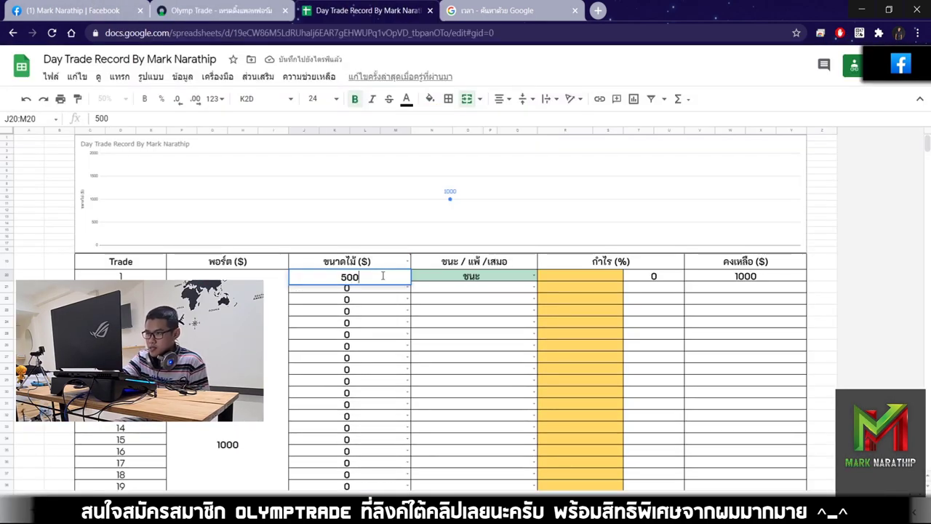
pyautogui.write('00')
pyautogui.press('Return')
pyautogui.click(590, 280)
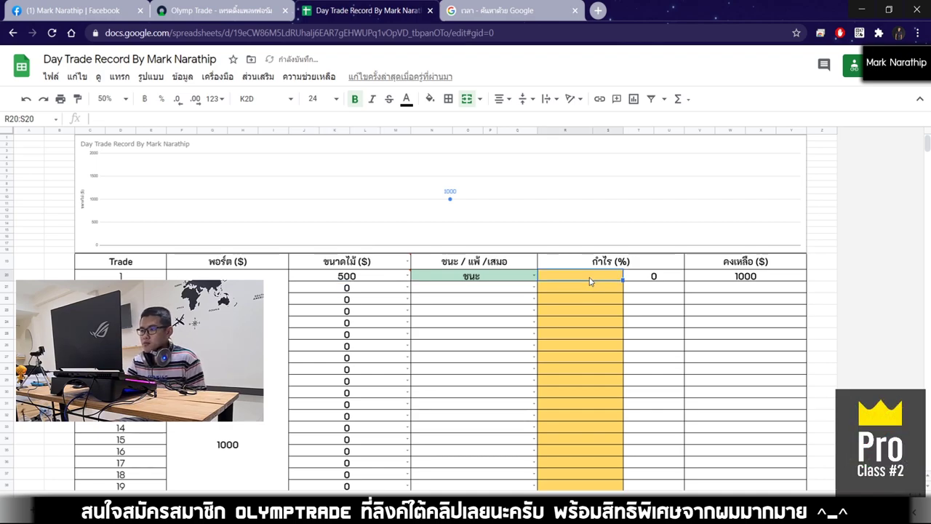
pyautogui.press('Return')
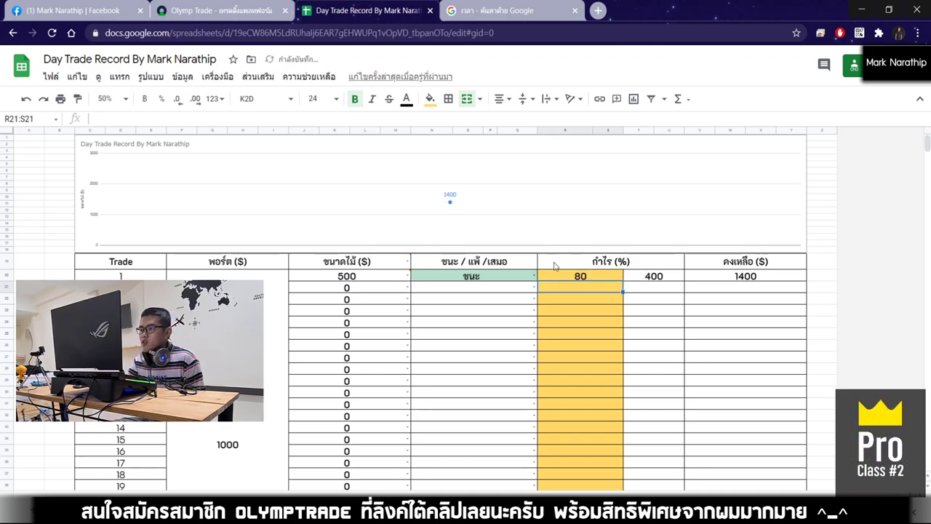
# Check the Olymp Trade account balance, and compare it with the total profit in the record sheet's summary row.
pyautogui.click(224, 18)
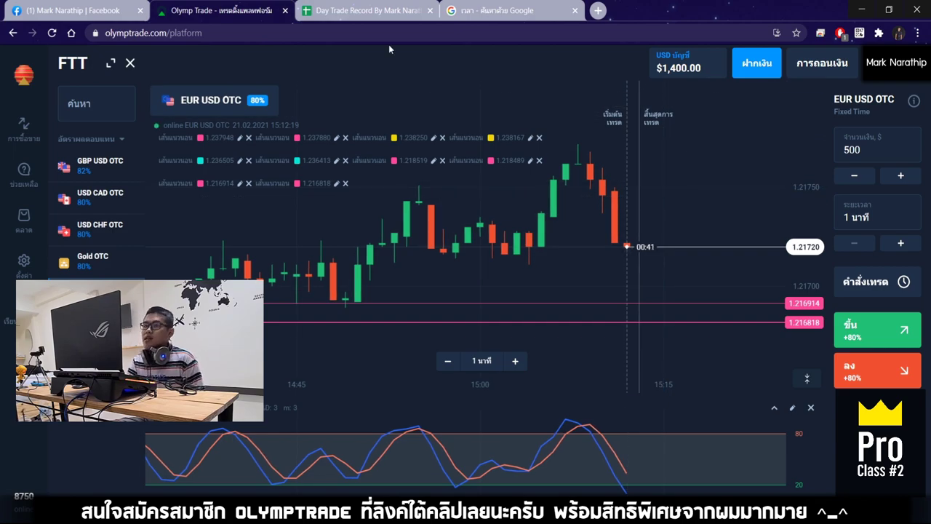
pyautogui.click(385, 18)
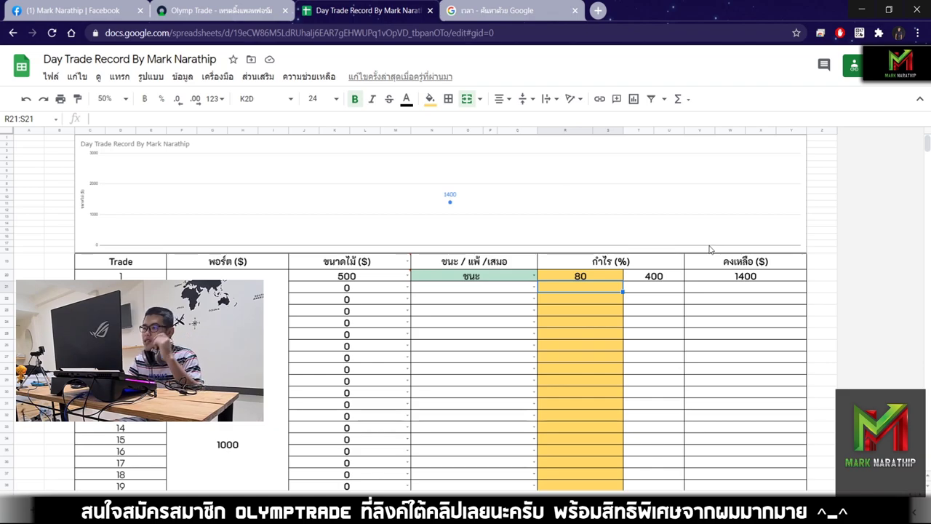
pyautogui.scroll(-5, 710, 250)
pyautogui.click(611, 258)
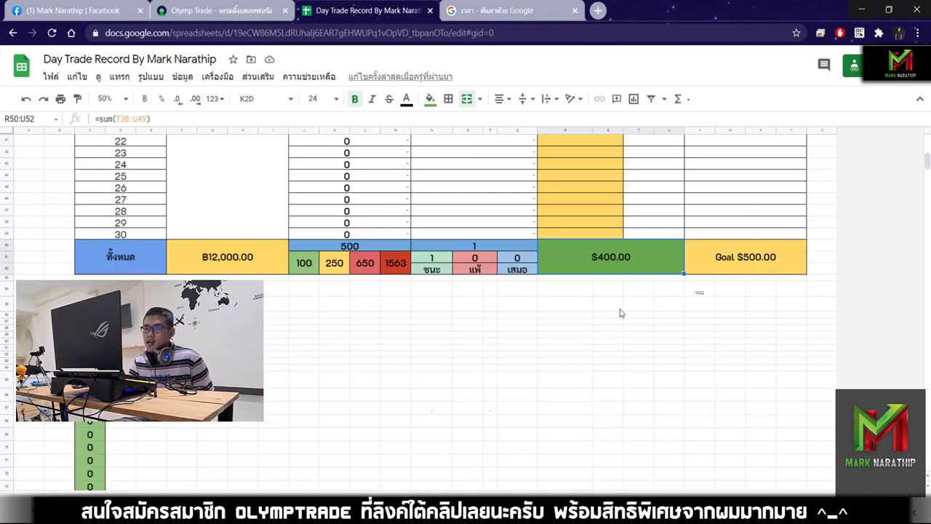
pyautogui.scroll(5, 627, 302)
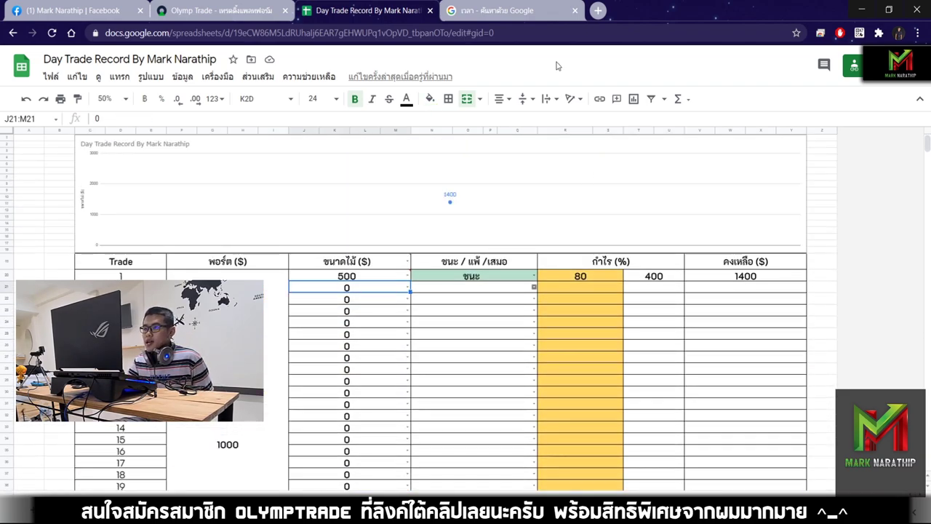
# Switch to the Google search for เวลา and reload it to check the current time.
pyautogui.click(502, 10)
pyautogui.click(534, 33)
pyautogui.press('Return')
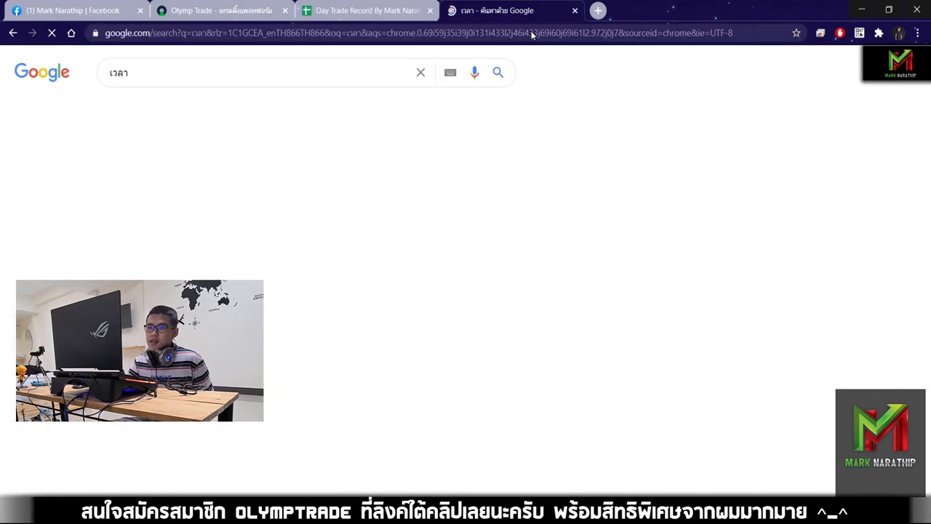
pyautogui.doubleClick(136, 174)
pyautogui.click(302, 217)
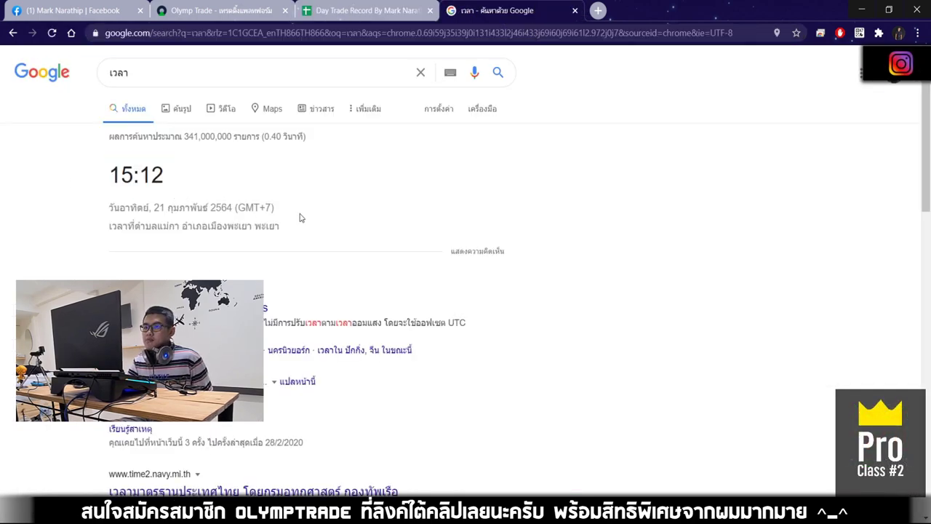
# Compare the total profit with the goal in the record sheet's summary row and select trade 2's ขนาดไม้ ($) cell.
pyautogui.click(356, 8)
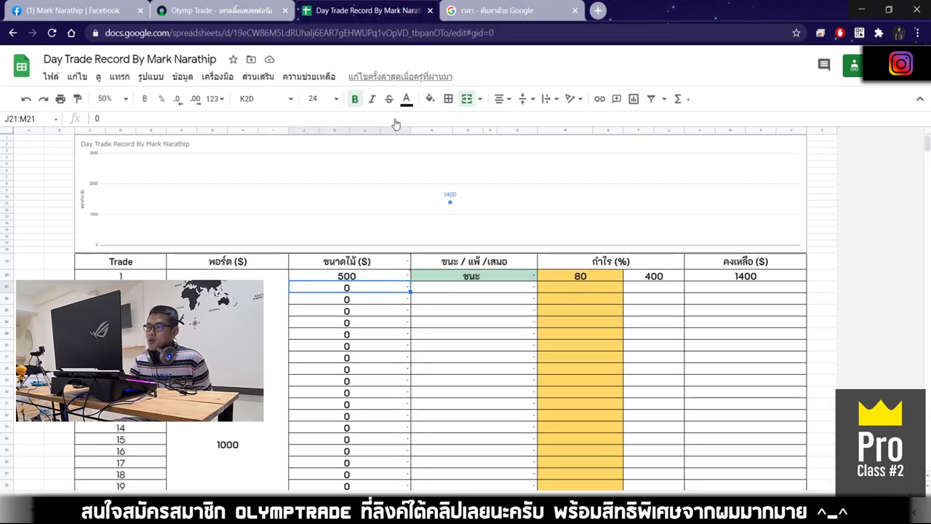
pyautogui.scroll(-4, 469, 297)
pyautogui.click(600, 376)
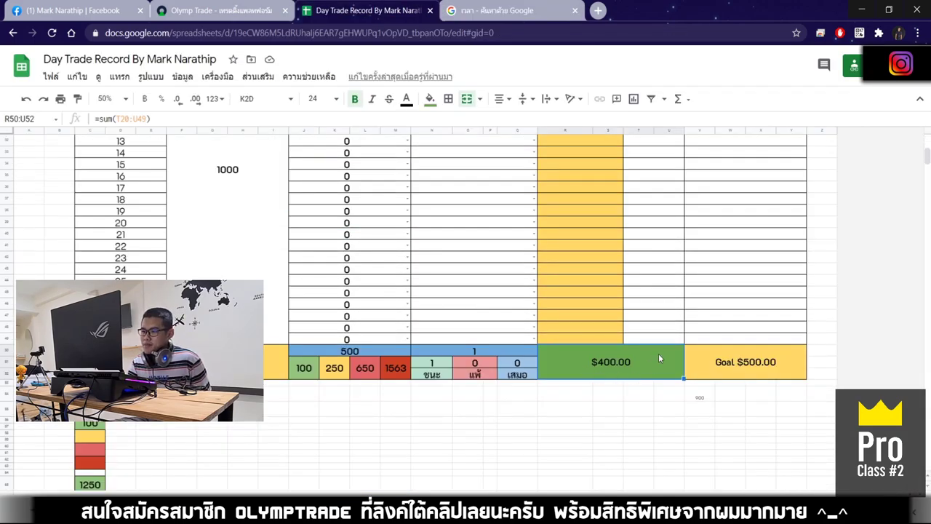
pyautogui.scroll(6, 628, 401)
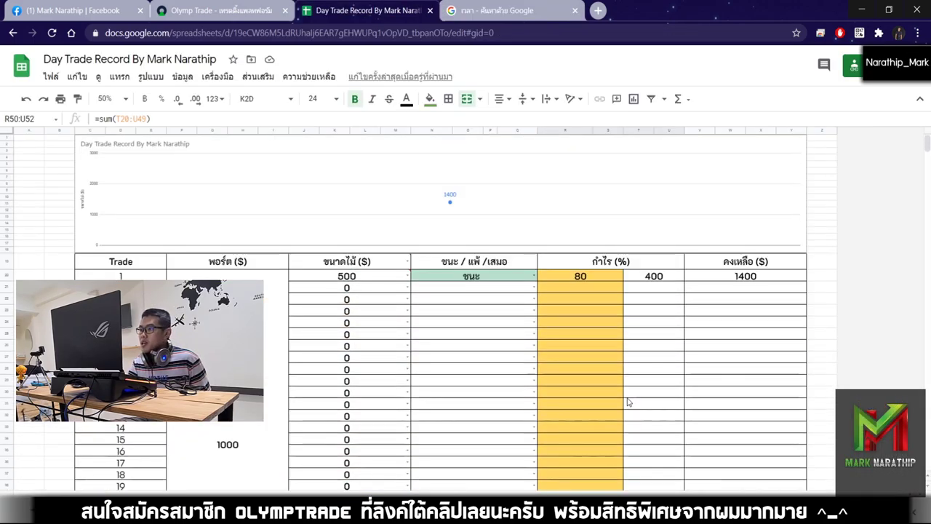
pyautogui.click(386, 290)
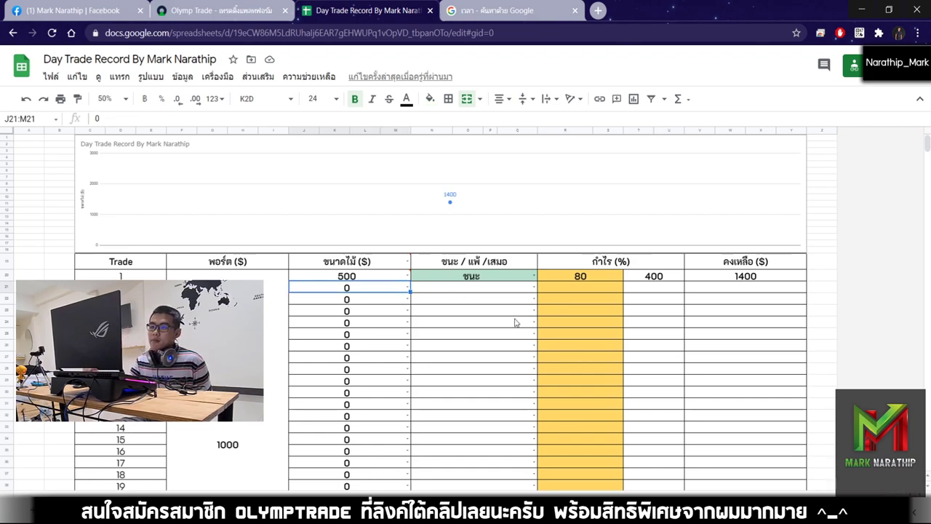
# Return to Olymp Trade and examine the recent and longer-term EUR USD OTC candles around the existing horizontal lines.
pyautogui.click(223, 8)
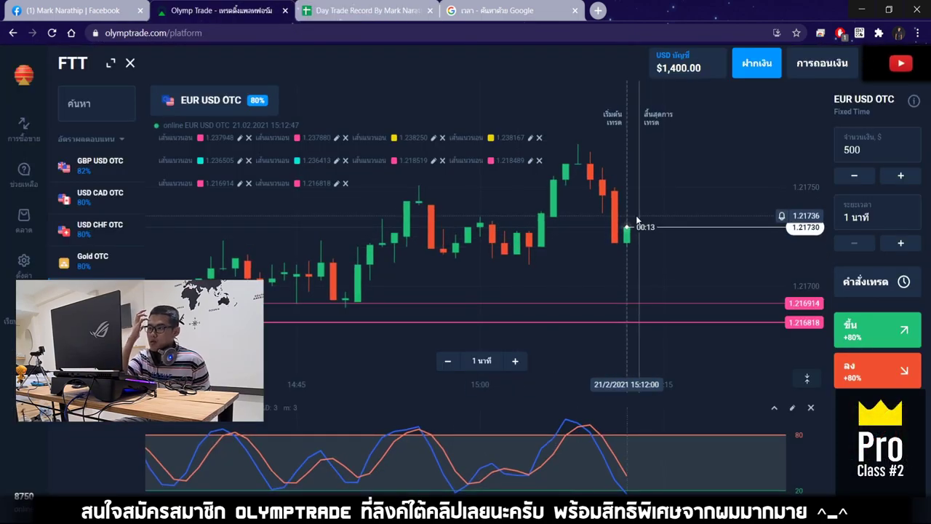
pyautogui.scroll(-5, 637, 221)
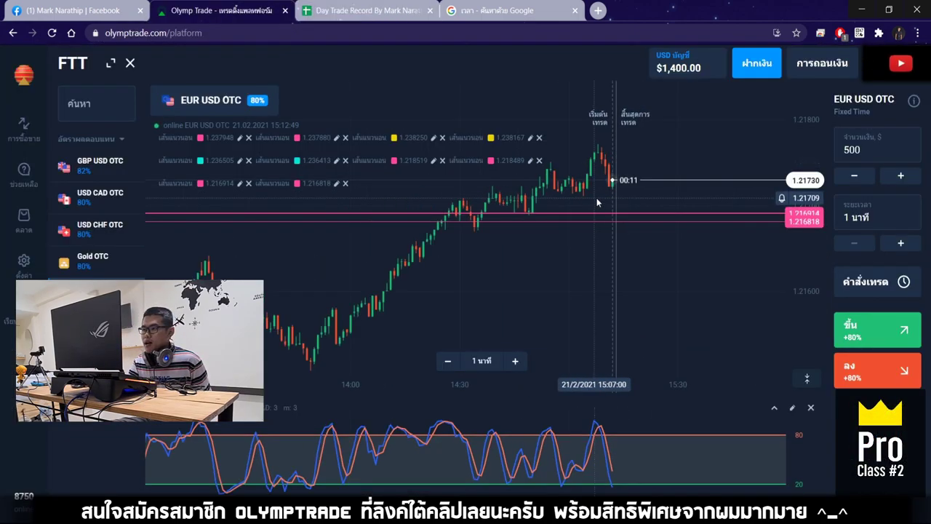
pyautogui.scroll(3, 633, 289)
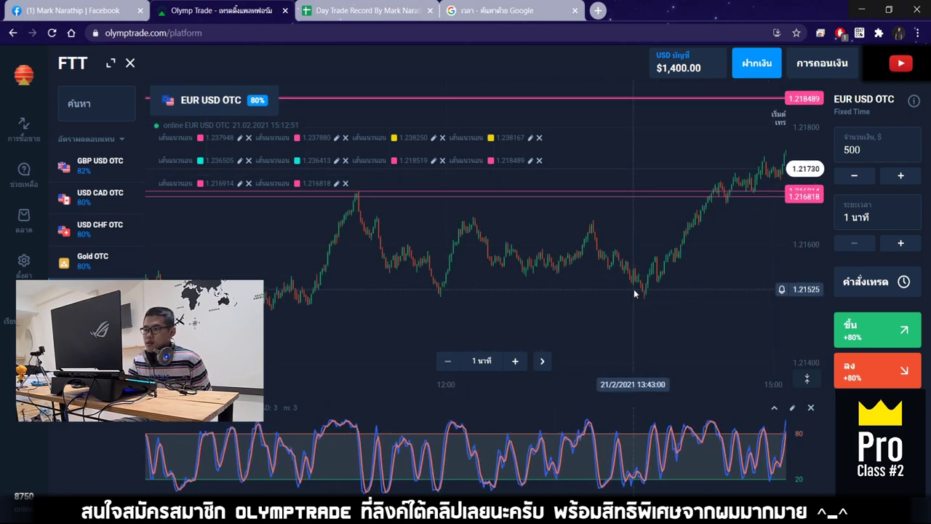
pyautogui.scroll(3, 564, 234)
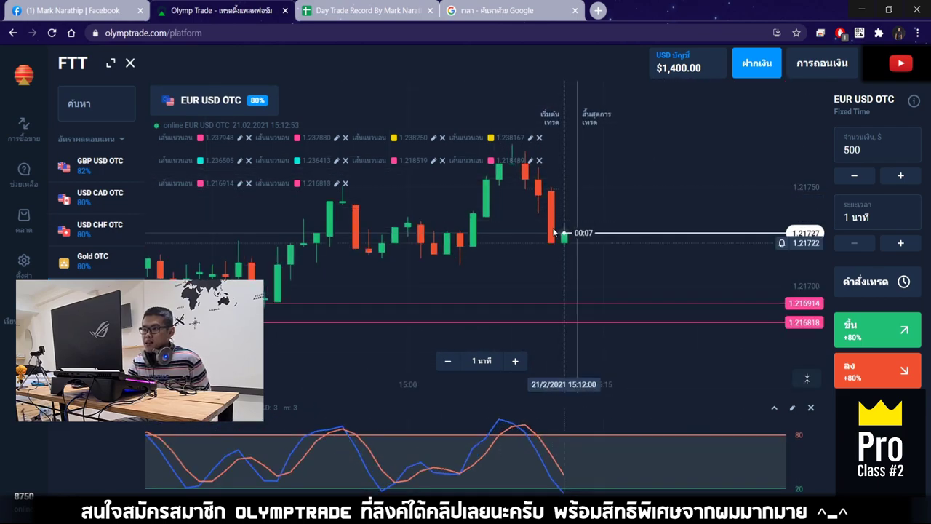
pyautogui.scroll(3, 567, 238)
# Enter 500 as trade 2's ขนาดไม้ ($) in the Day Trade Record sheet.
pyautogui.click(400, 9)
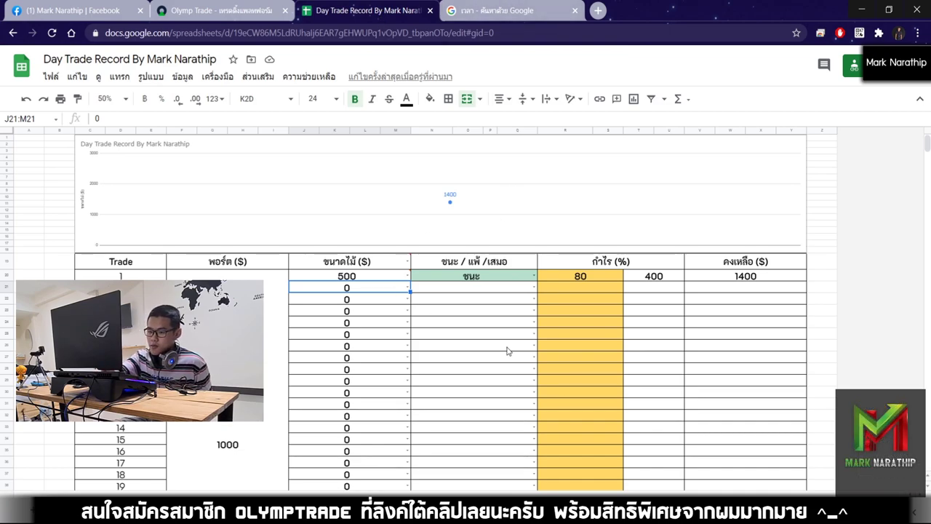
pyautogui.write('500')
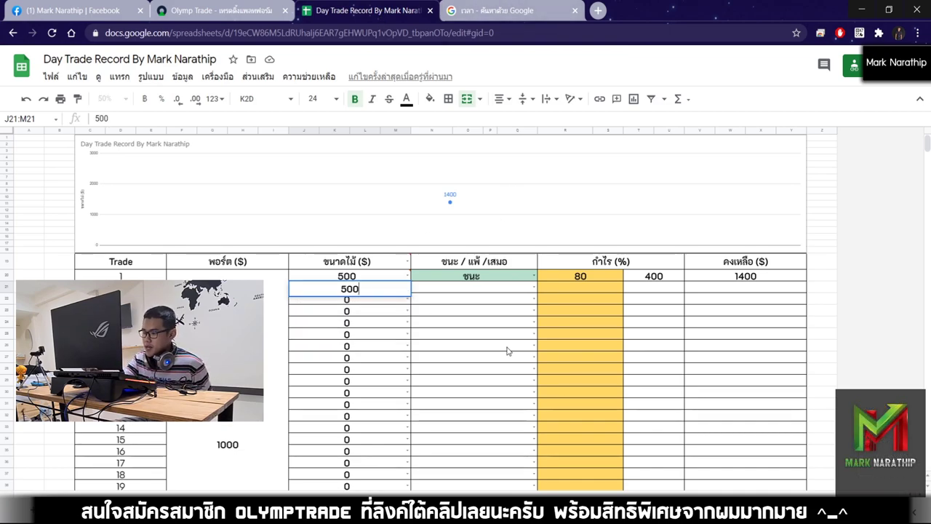
pyautogui.press('Return')
pyautogui.click(486, 340)
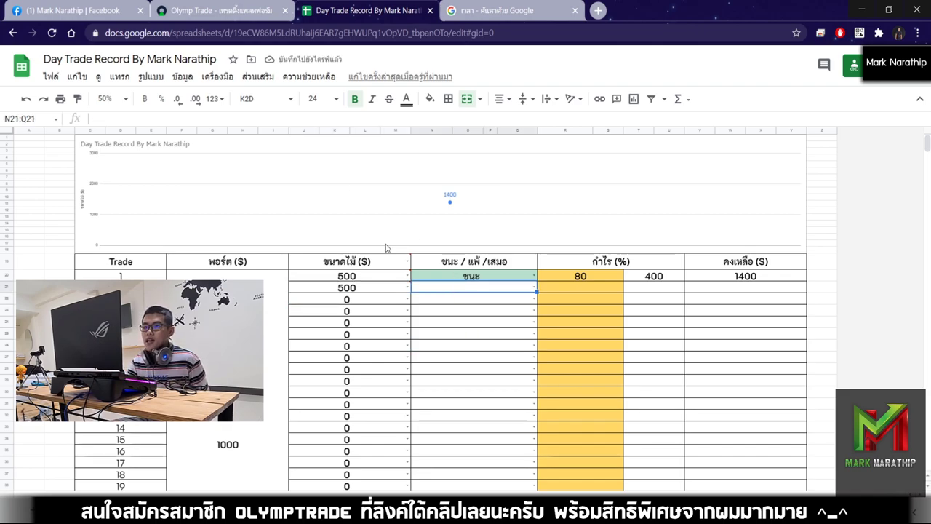
# Reload the Google เวลา search once more to recheck the time.
pyautogui.click(466, 10)
pyautogui.click(464, 34)
pyautogui.press('Return')
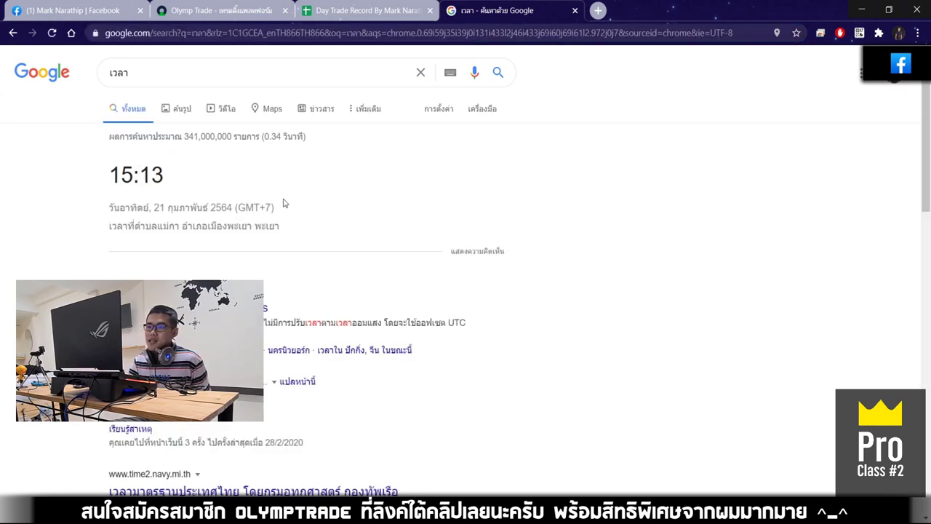
# Switch to Olymp Trade and draw two horizontal lines on the EUR USD OTC chart at about 1.217200 and 1.217111.
pyautogui.click(218, 10)
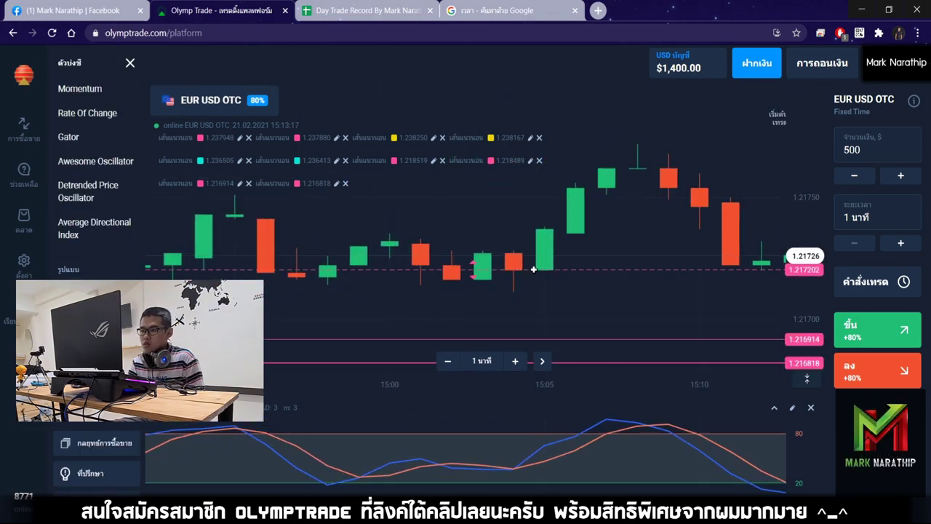
pyautogui.click(600, 270)
pyautogui.moveTo(600, 274); pyautogui.dragTo(641, 246)
# Examine how the latest EUR USD OTC candles behave around the two new horizontal lines at several zoom levels.
pyautogui.scroll(2, 620, 232)
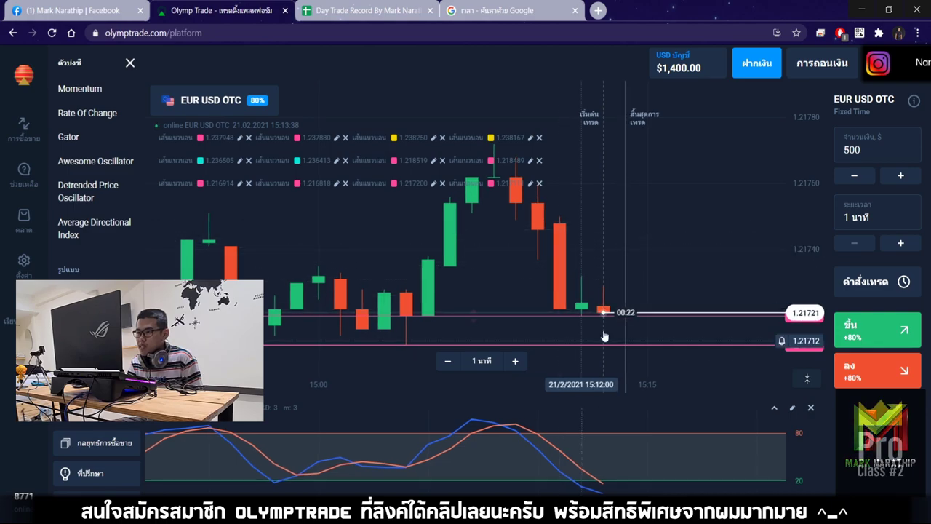
pyautogui.scroll(-3, 579, 322)
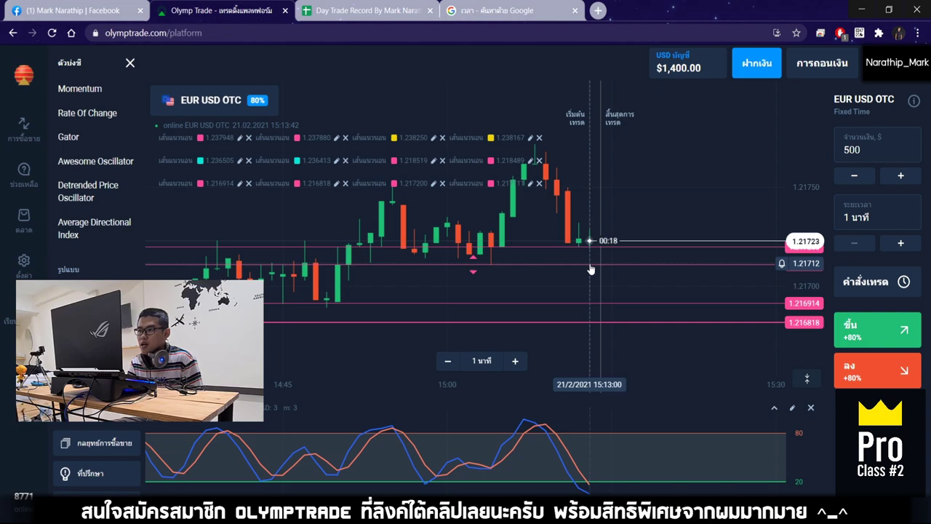
pyautogui.scroll(3, 590, 276)
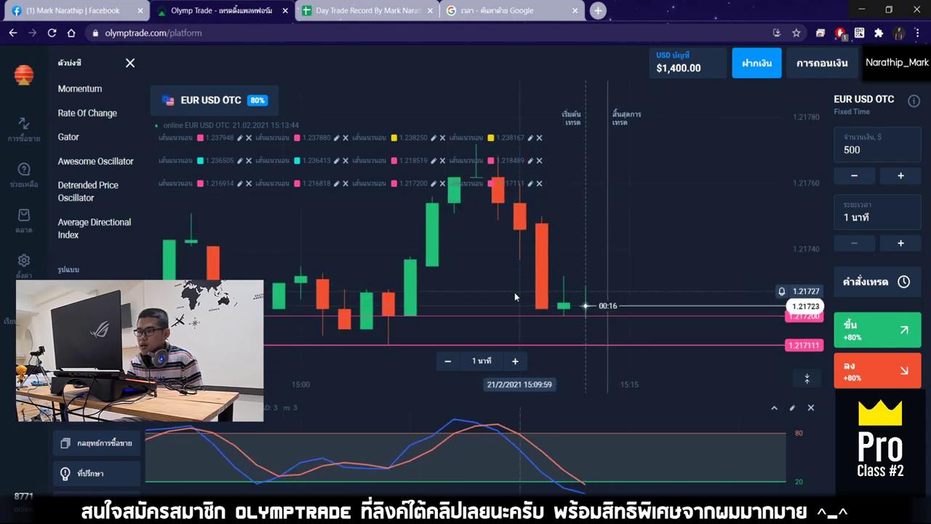
pyautogui.scroll(-3, 498, 286)
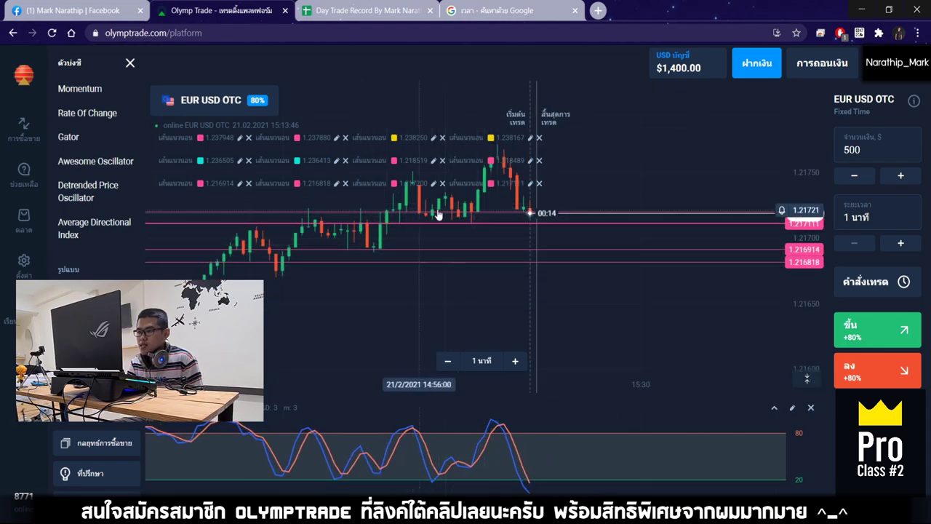
pyautogui.scroll(3, 530, 240)
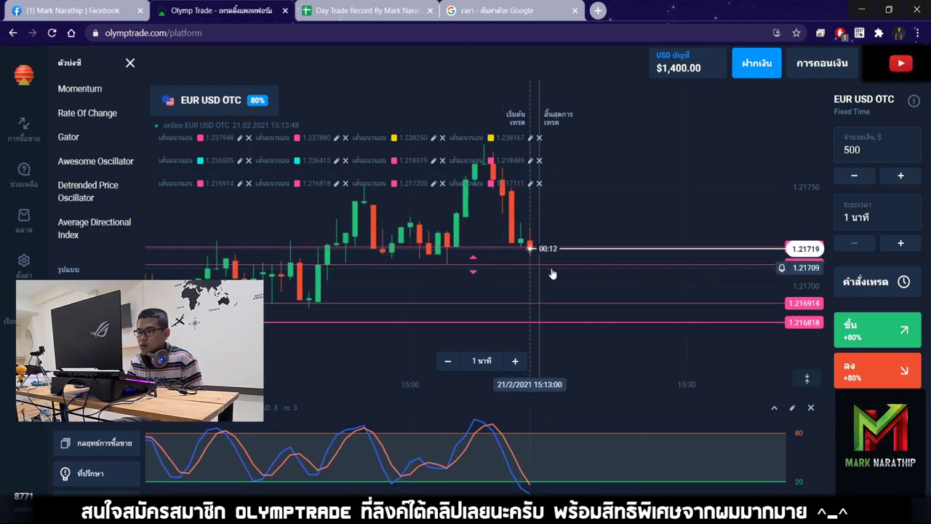
pyautogui.scroll(3, 533, 306)
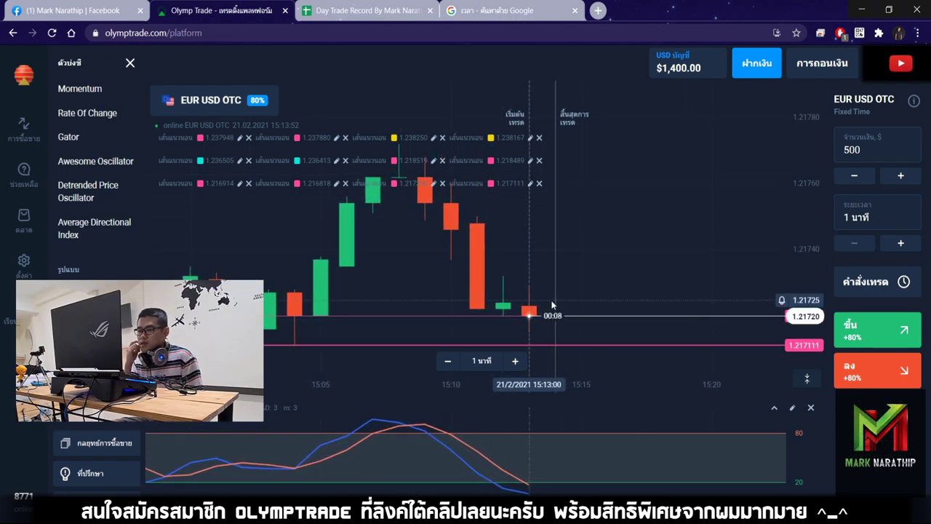
pyautogui.scroll(-3, 550, 297)
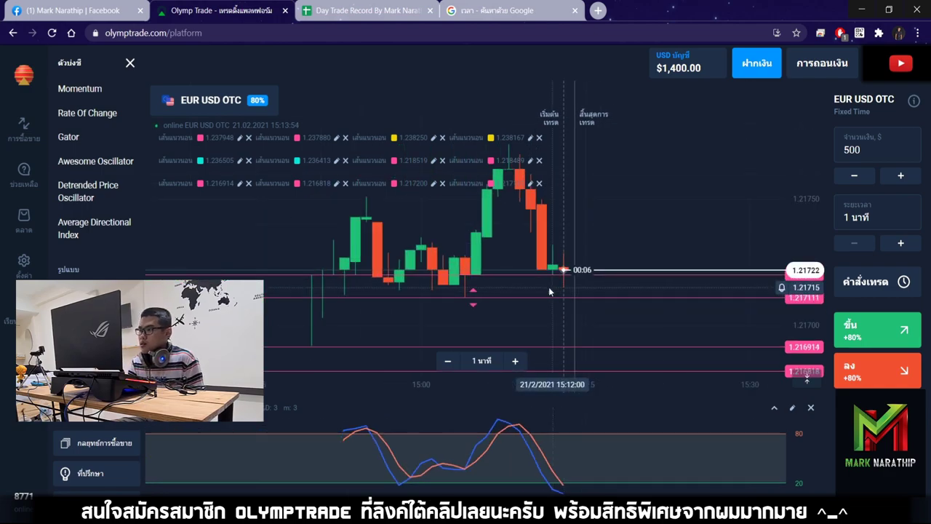
# Open a $500 one-minute up (ขึ้น) trade on EUR USD OTC.
pyautogui.scroll(-2, 549, 291)
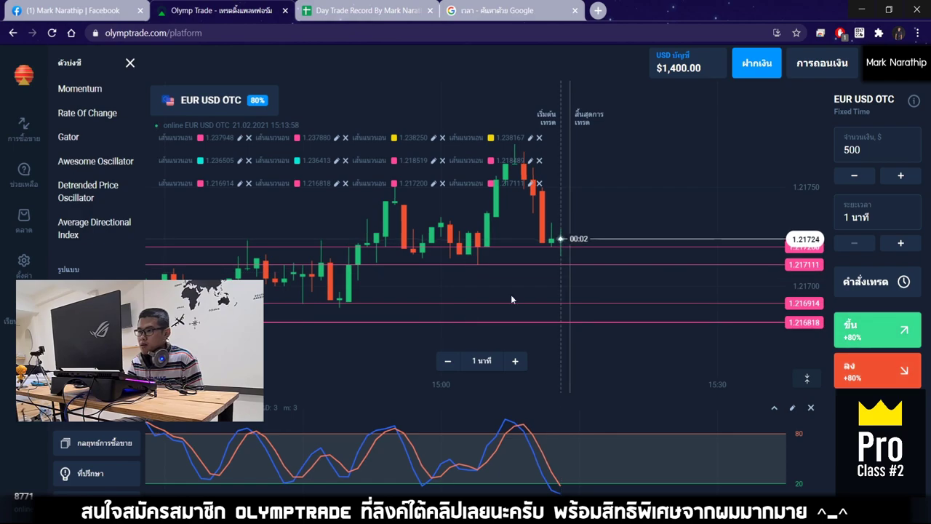
pyautogui.click(884, 330)
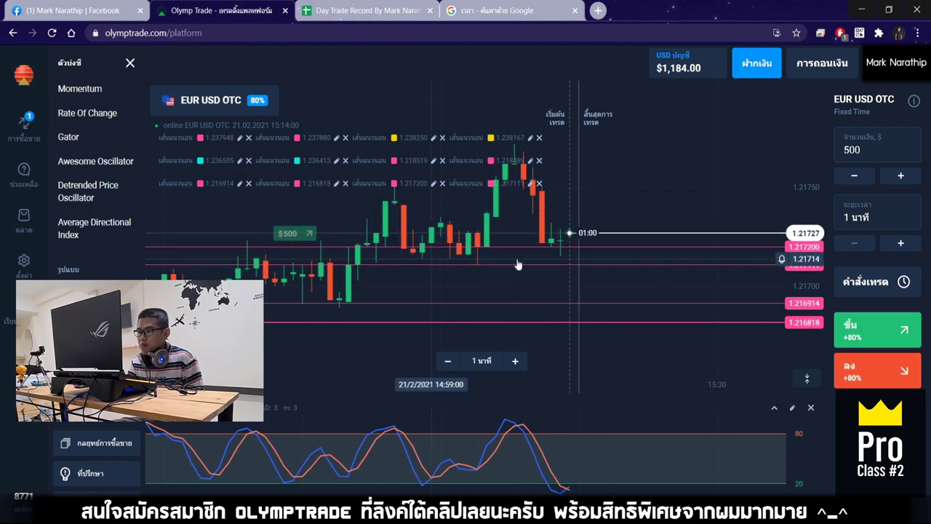
# Follow the open $500 EUR USD OTC trade against its entry level at several zoom levels until the one-minute period expires.
pyautogui.scroll(3, 598, 214)
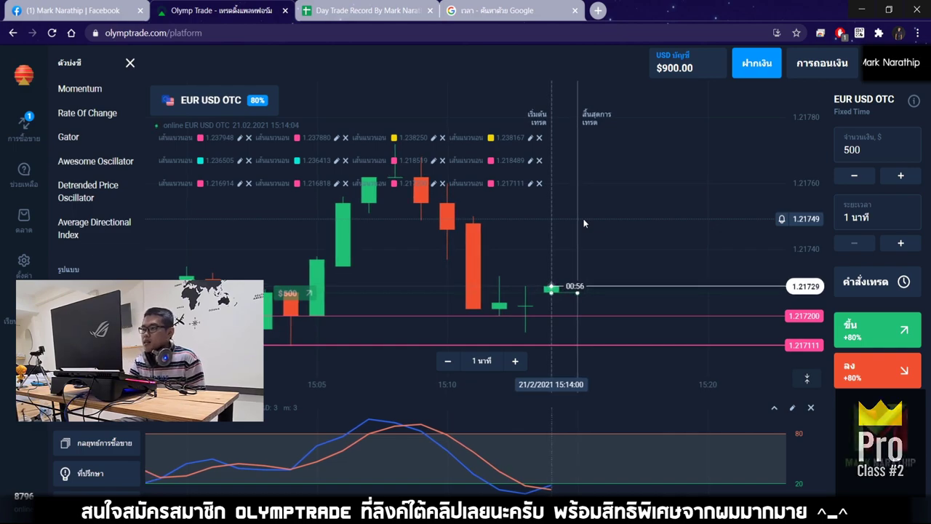
pyautogui.scroll(3, 563, 249)
pyautogui.scroll(-2, 597, 294)
pyautogui.scroll(-1, 597, 295)
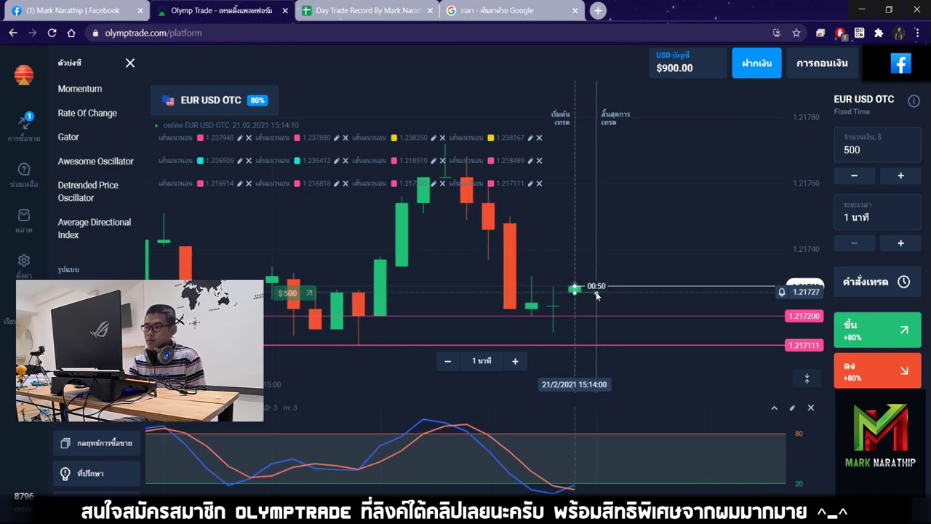
pyautogui.scroll(-1, 597, 295)
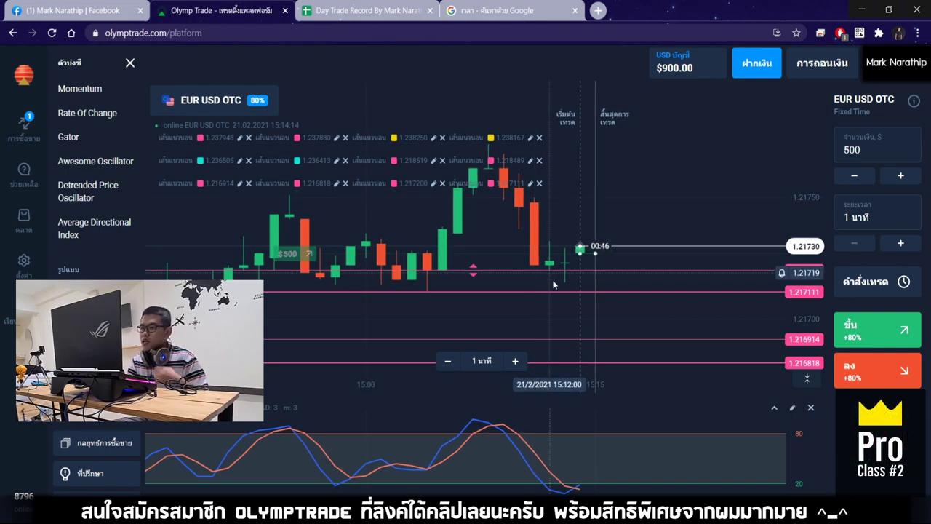
pyautogui.scroll(-1, 553, 240)
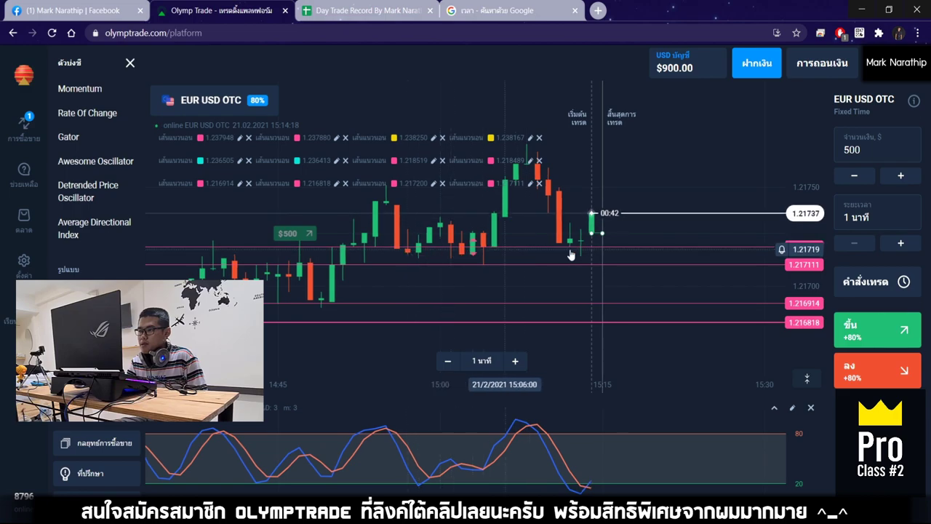
pyautogui.scroll(-1, 591, 246)
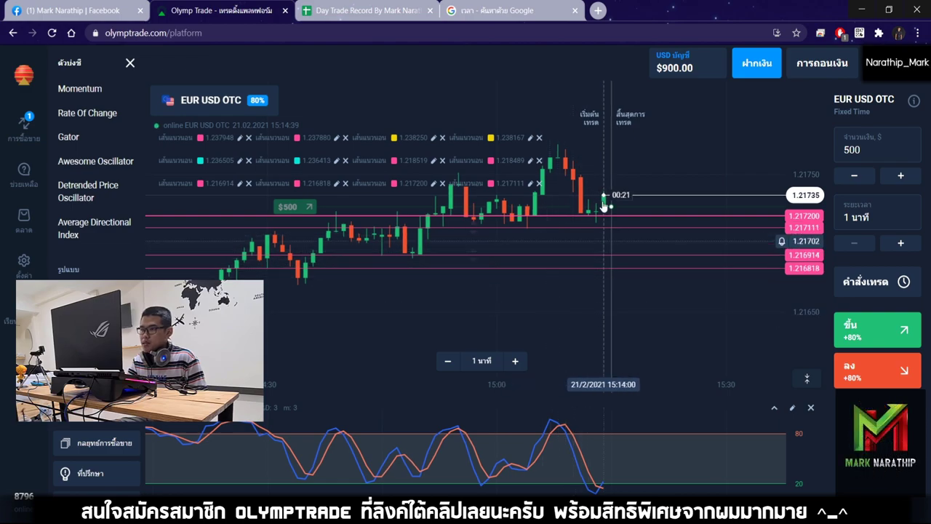
pyautogui.scroll(2, 604, 307)
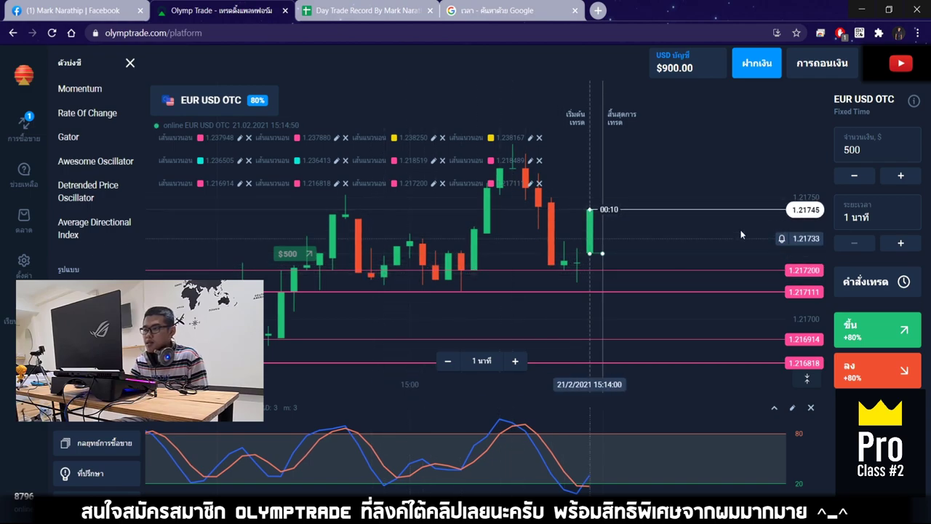
pyautogui.scroll(3, 642, 228)
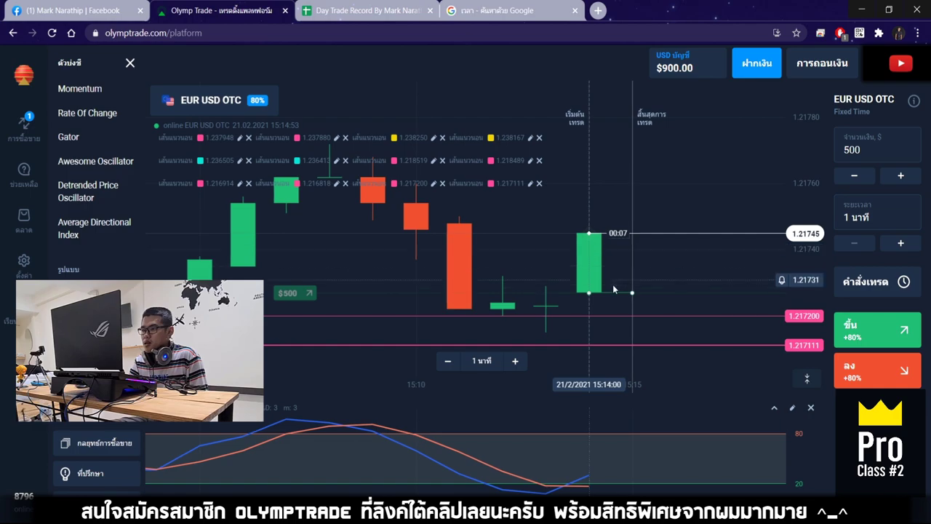
pyautogui.scroll(-3, 613, 285)
pyautogui.scroll(3, 689, 276)
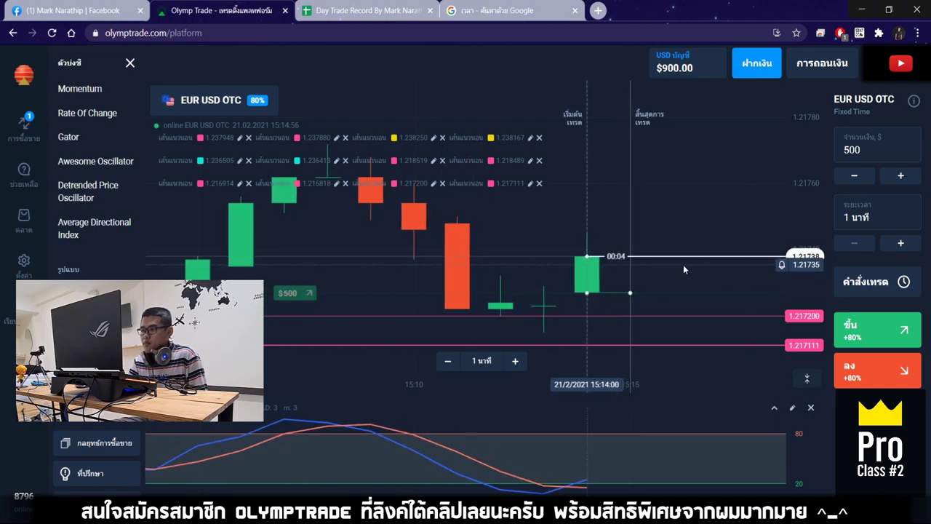
pyautogui.moveTo(670, 204); pyautogui.dragTo(638, 197)
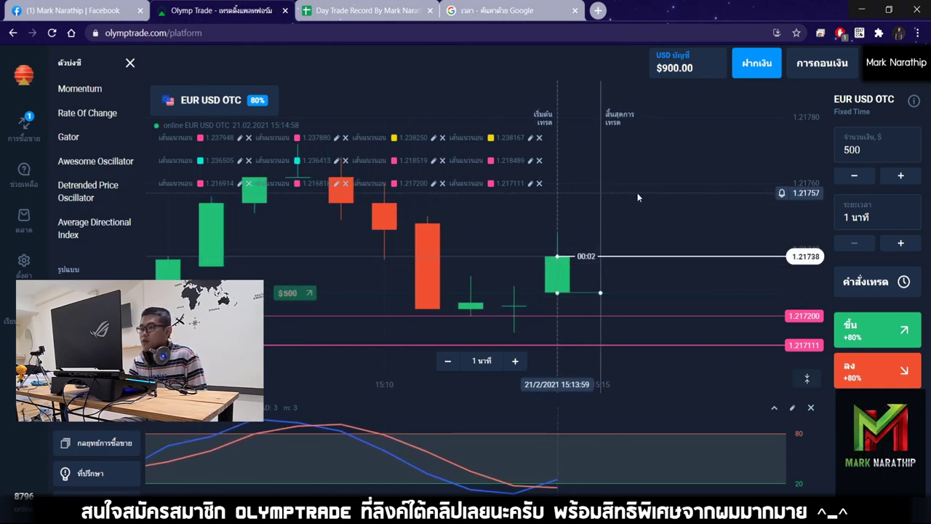
pyautogui.scroll(-3, 638, 192)
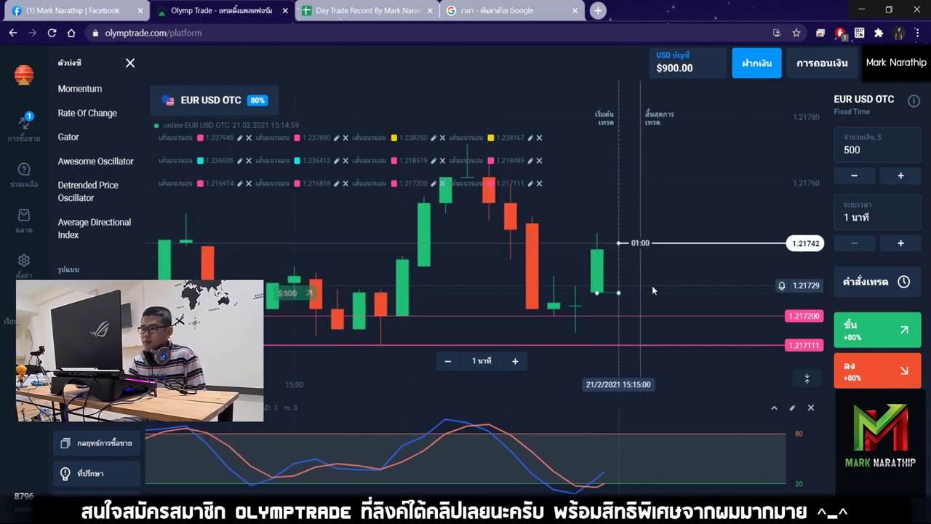
# Switch to the Day Trade Record sheet and record trade 2 as ชนะ with 80 as its กำไร (%).
pyautogui.click(379, 13)
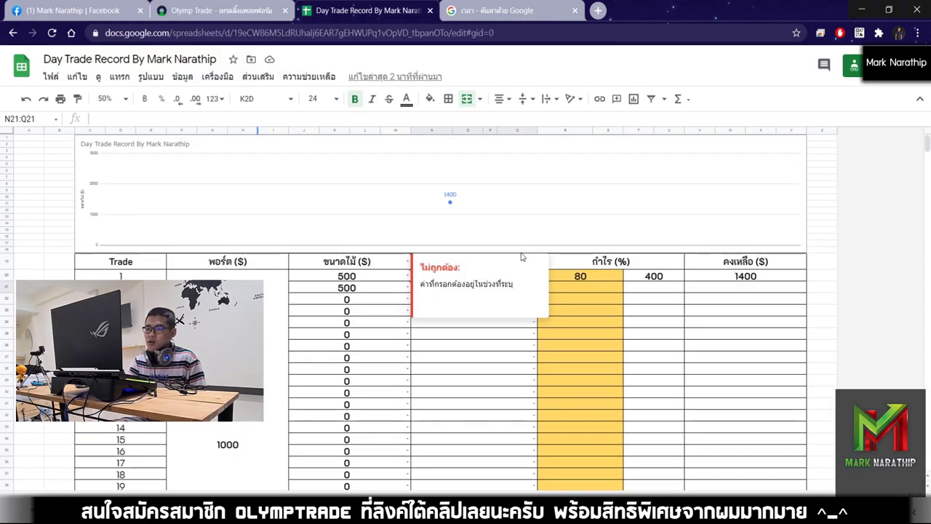
pyautogui.click(450, 290)
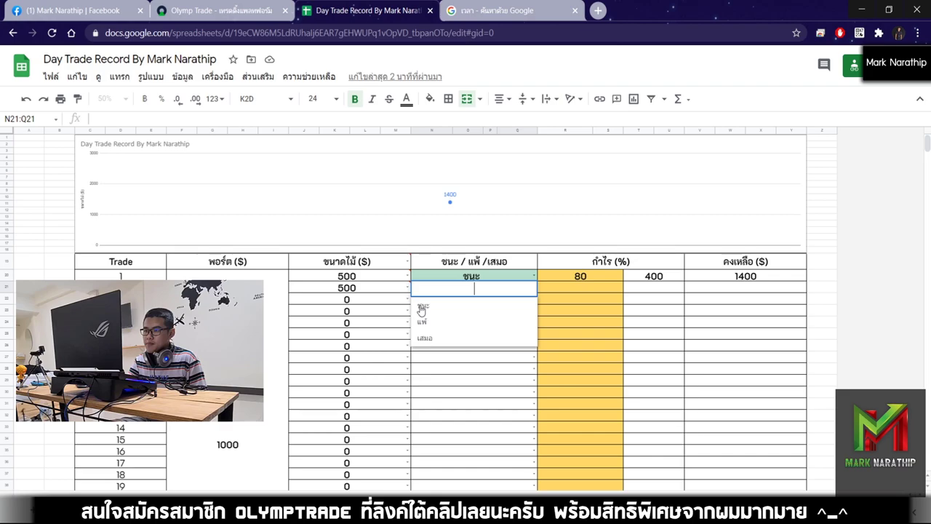
pyautogui.click(422, 311)
pyautogui.click(574, 292)
pyautogui.write('80')
pyautogui.press('Return')
pyautogui.click(639, 314)
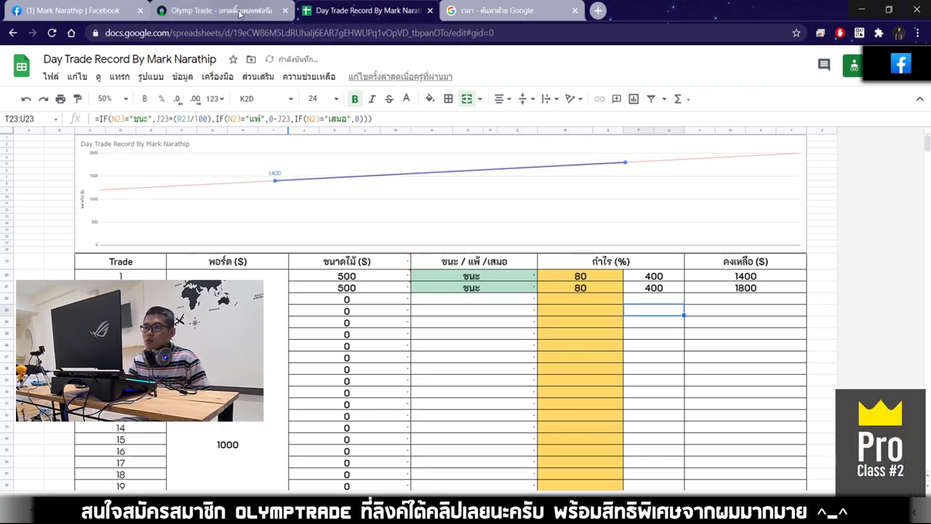
# Check the account balance in Olymp Trade, then return to the Day Trade Record sheet and examine the total profit against the goal.
pyautogui.click(240, 12)
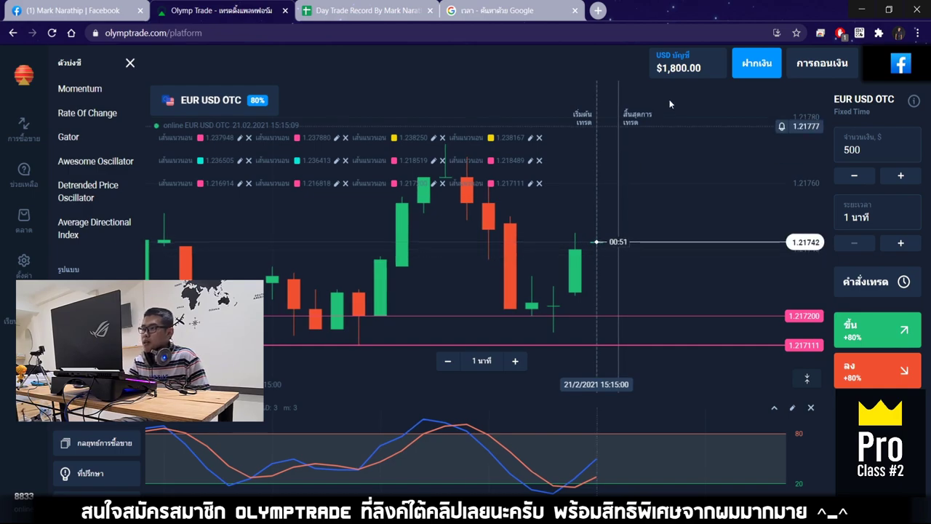
pyautogui.click(360, 8)
pyautogui.click(606, 306)
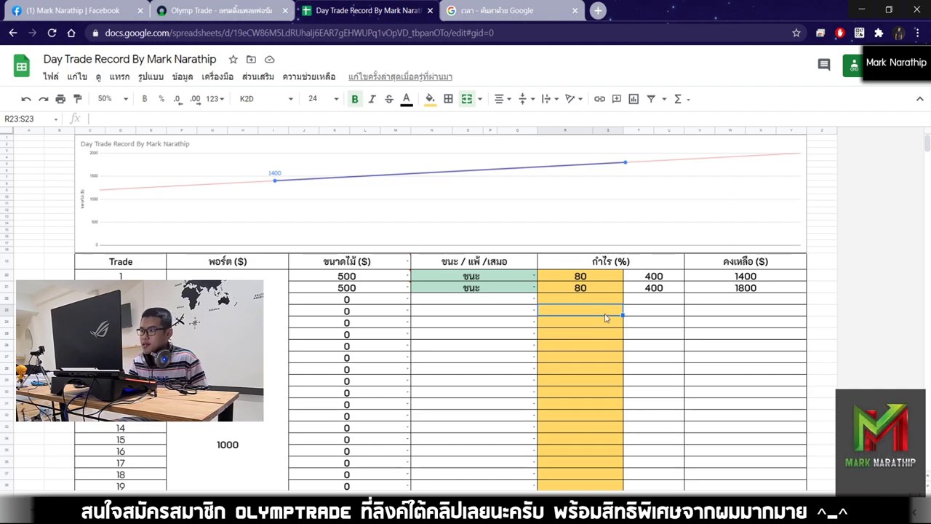
pyautogui.scroll(-5, 604, 313)
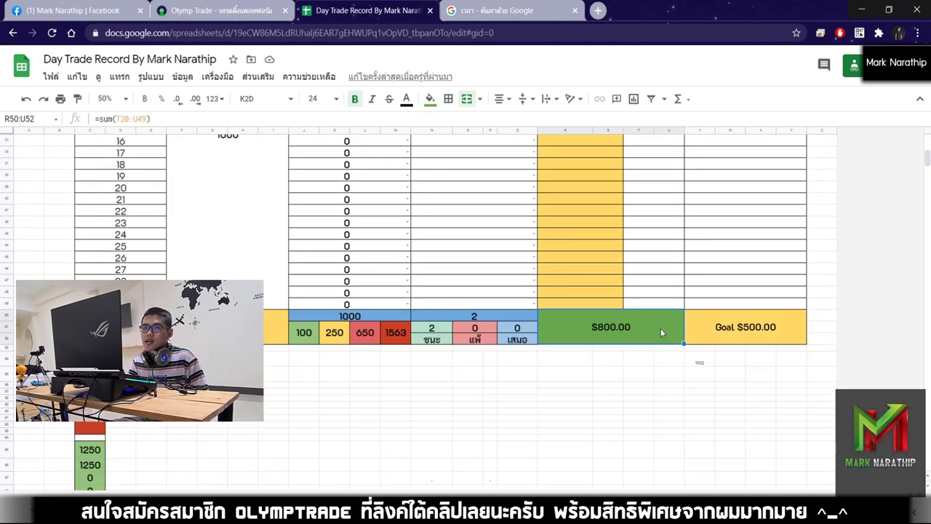
pyautogui.scroll(5, 670, 330)
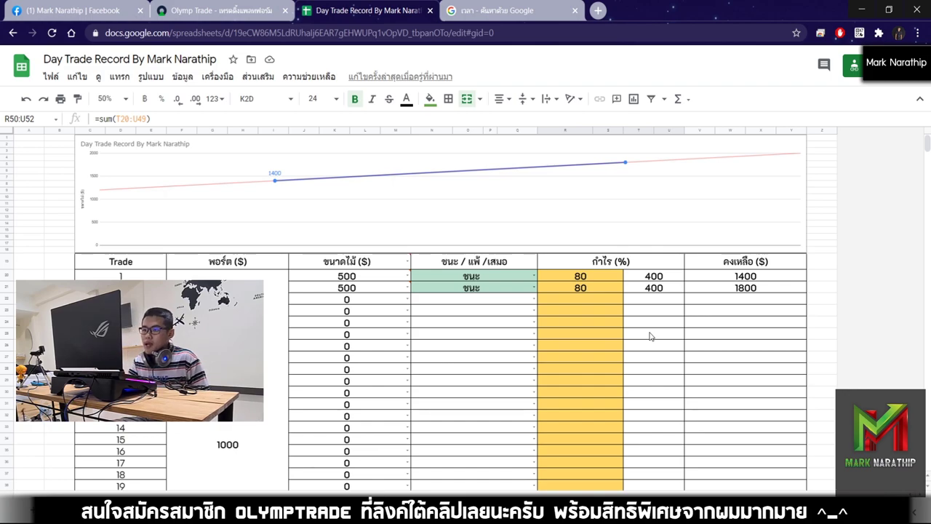
# Switch to the Google เวลา search and reload it to check the current time.
pyautogui.click(515, 11)
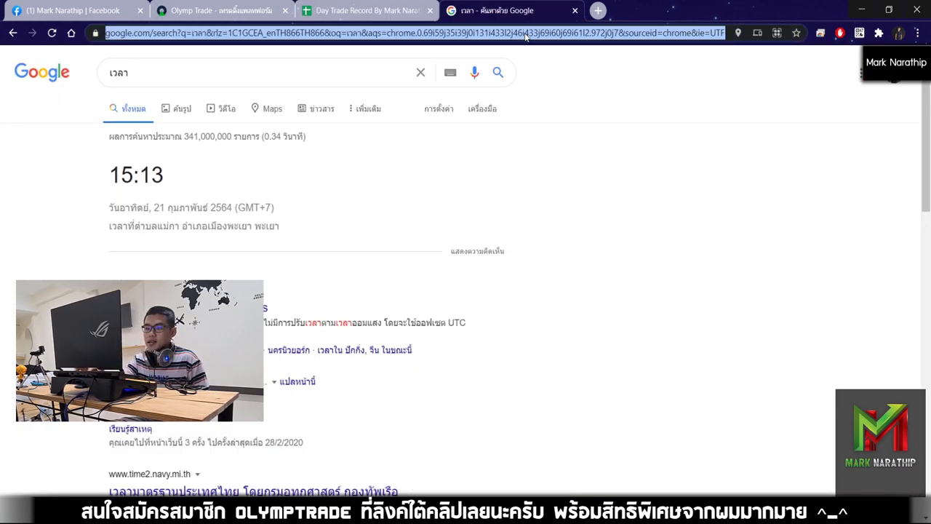
pyautogui.press('Return')
pyautogui.tripleClick(197, 174)
pyautogui.click(291, 198)
# Return to the Day Trade Record sheet and enter 500 as trade 3's ขนาดไม้ ($).
pyautogui.click(368, 10)
pyautogui.click(479, 302)
pyautogui.click(378, 301)
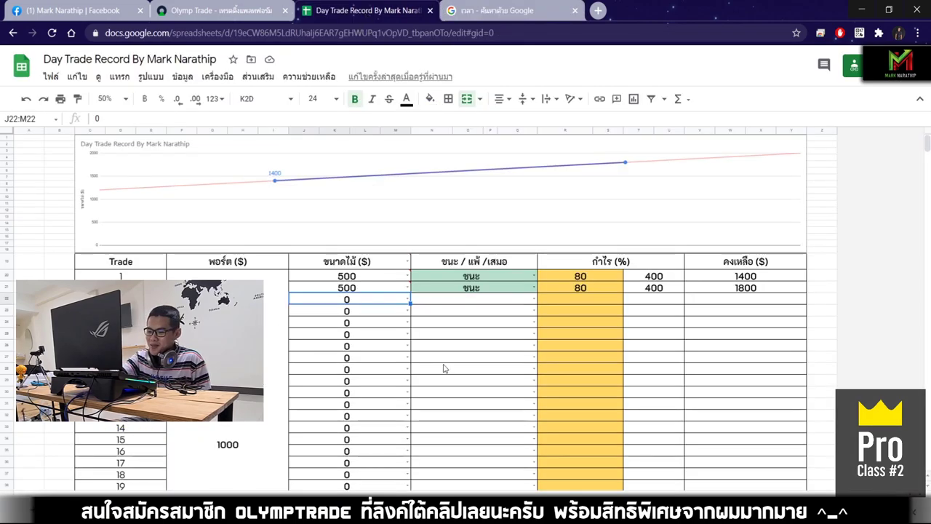
pyautogui.write('500')
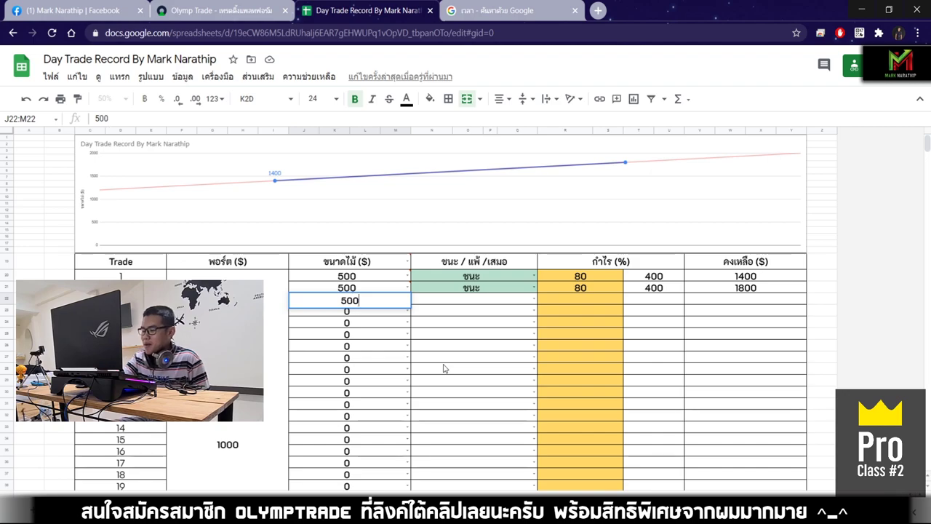
pyautogui.press('Return')
pyautogui.click(446, 309)
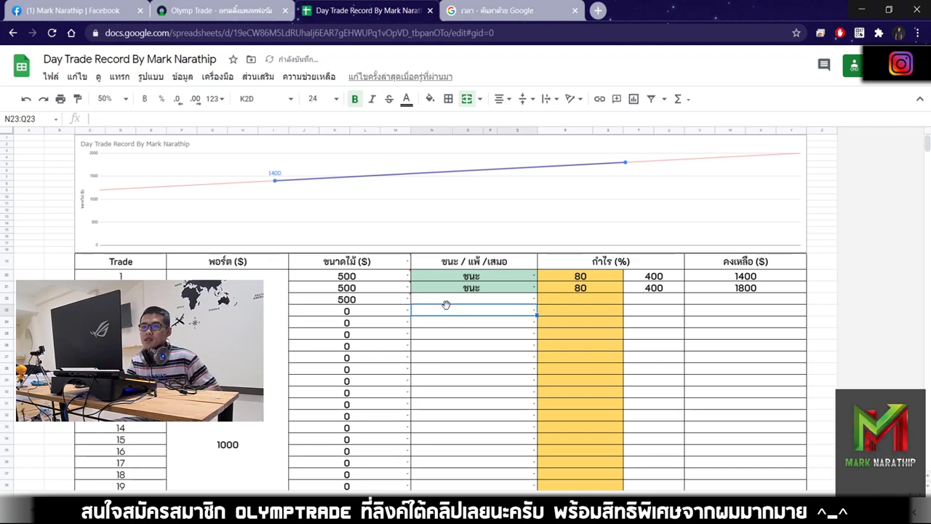
# Switch to Olymp Trade and examine the EUR USD OTC candles, horizontal lines and oscillator at several zoom levels for a third entry.
pyautogui.click(242, 12)
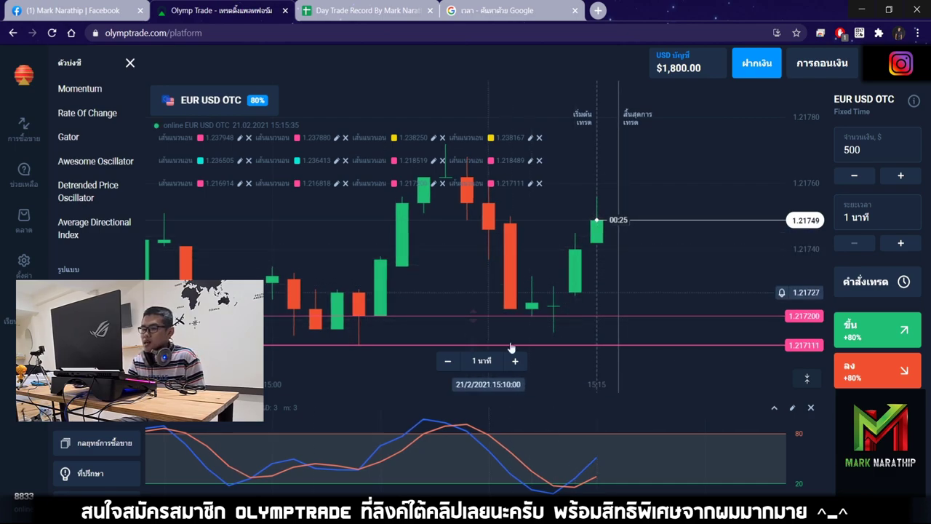
pyautogui.scroll(-3, 509, 313)
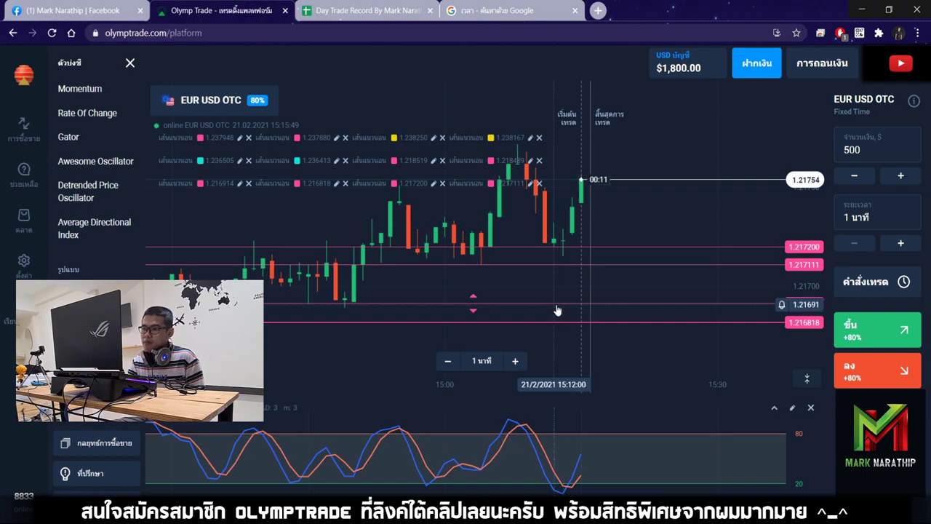
pyautogui.scroll(-2, 570, 281)
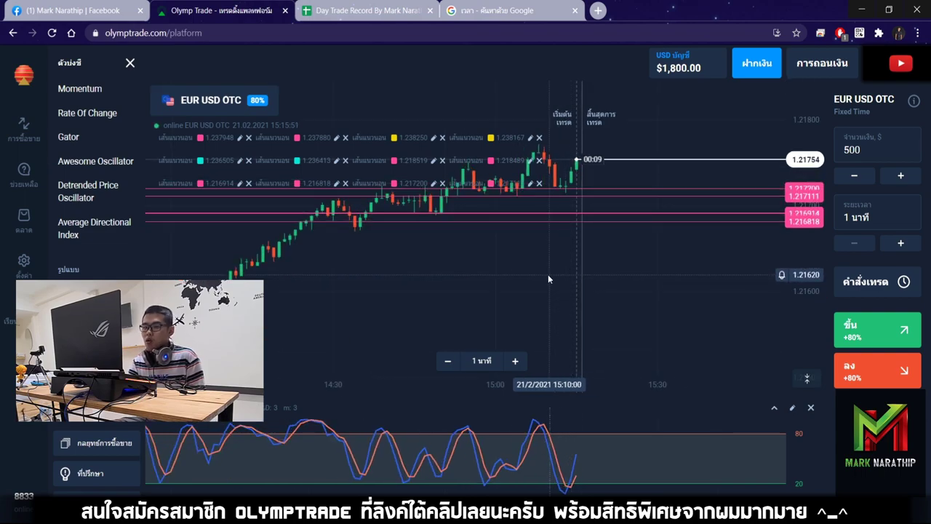
pyautogui.scroll(2, 574, 262)
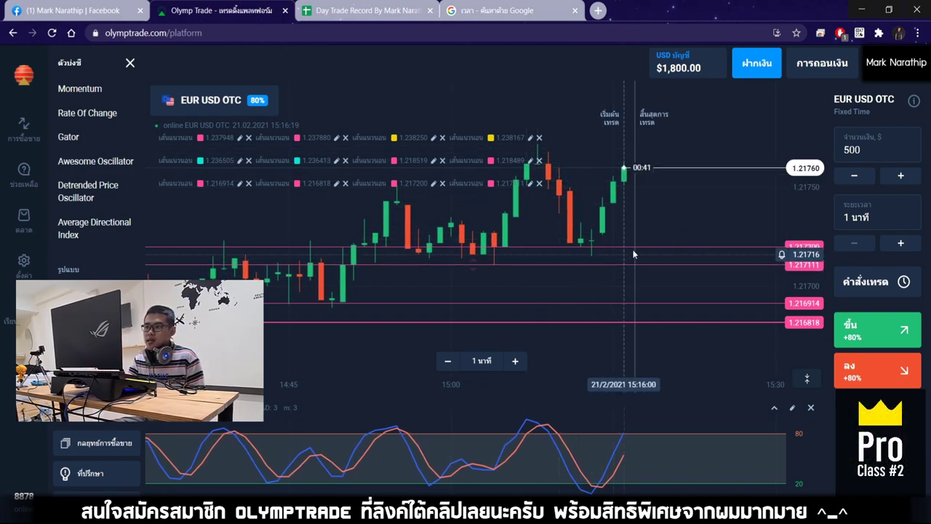
pyautogui.scroll(-4, 572, 291)
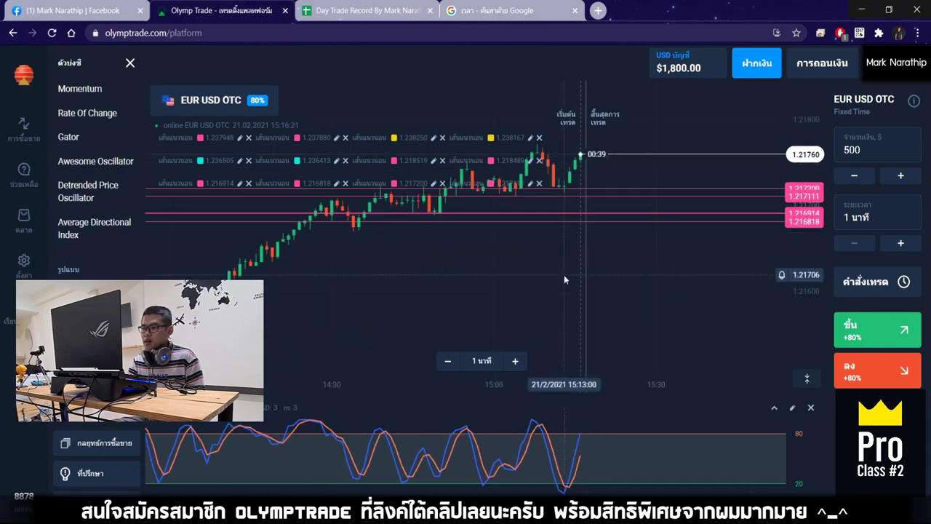
pyautogui.scroll(4, 564, 279)
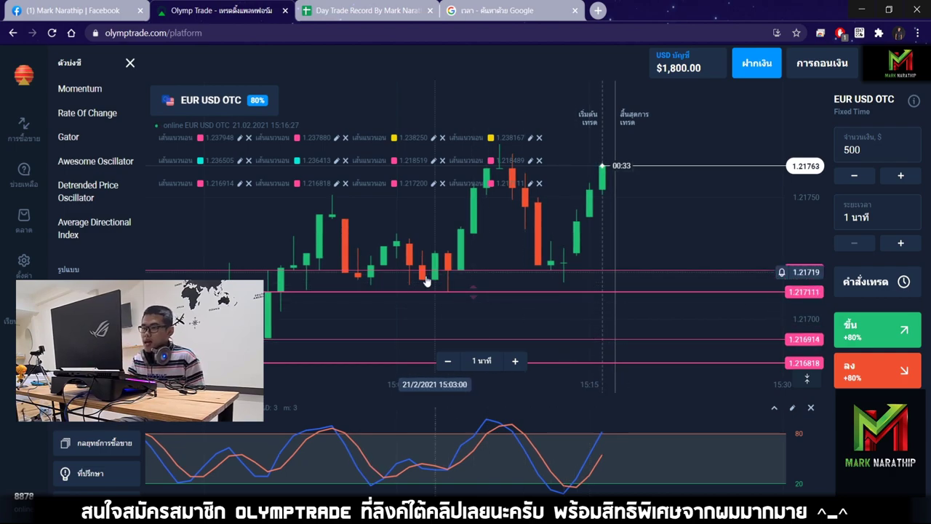
pyautogui.moveTo(425, 269); pyautogui.dragTo(457, 271)
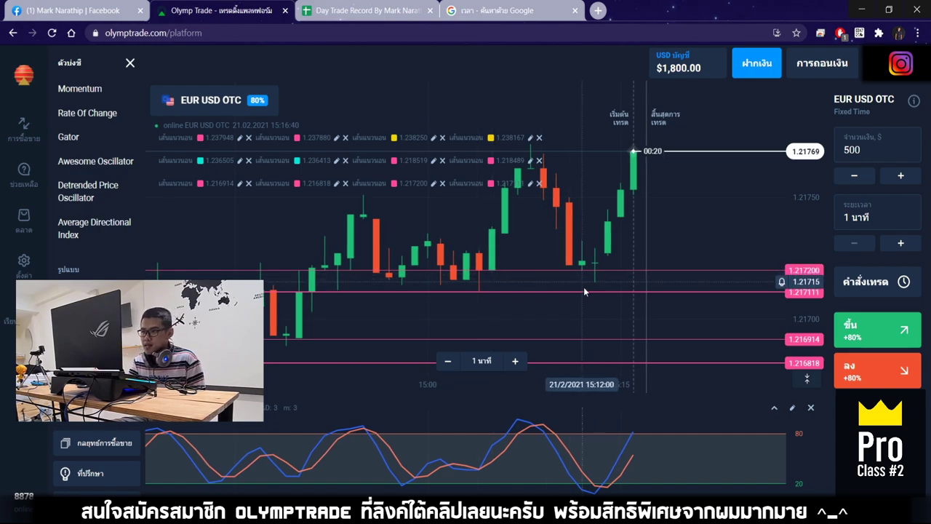
pyautogui.scroll(-2, 571, 247)
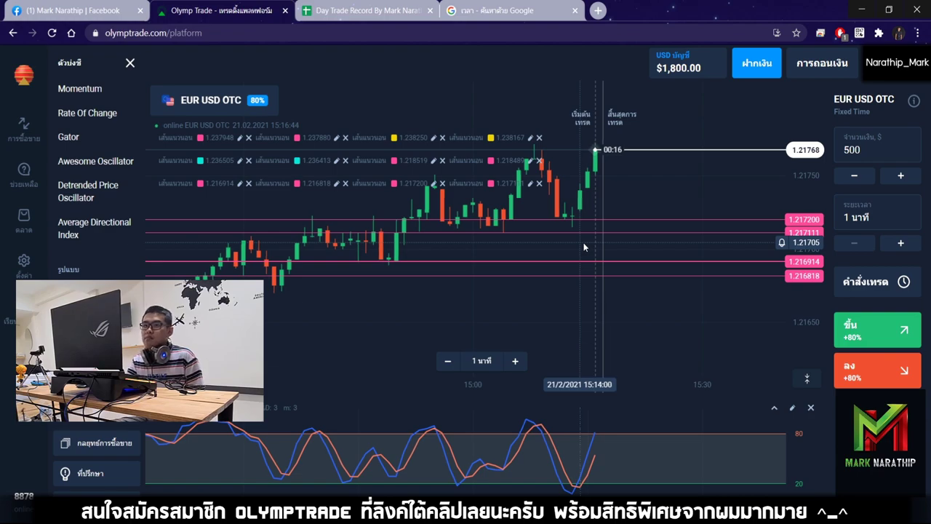
pyautogui.scroll(2, 581, 244)
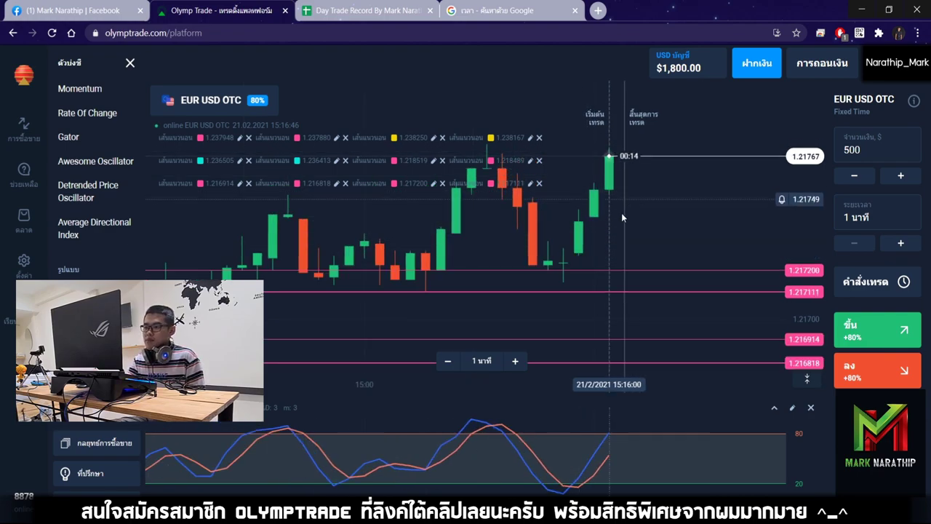
pyautogui.scroll(-2, 620, 229)
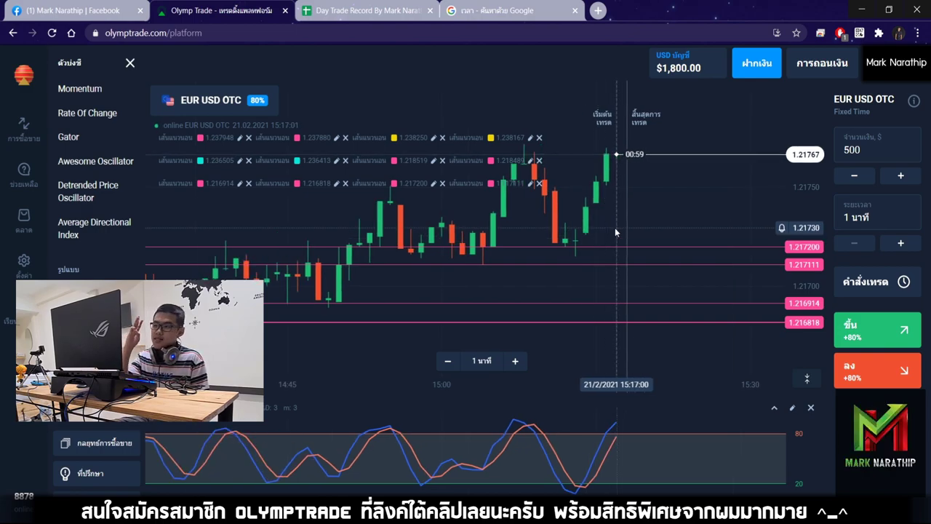
pyautogui.scroll(-2, 615, 228)
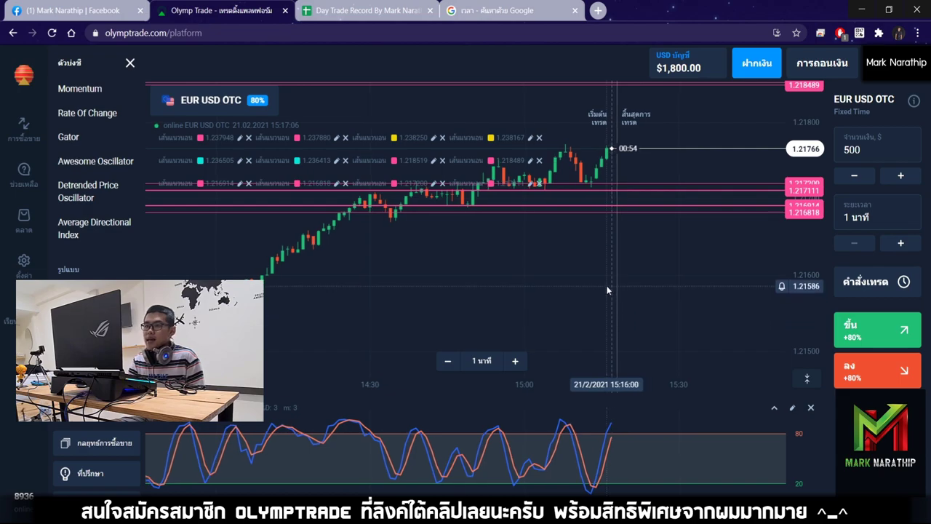
pyautogui.scroll(-3, 591, 259)
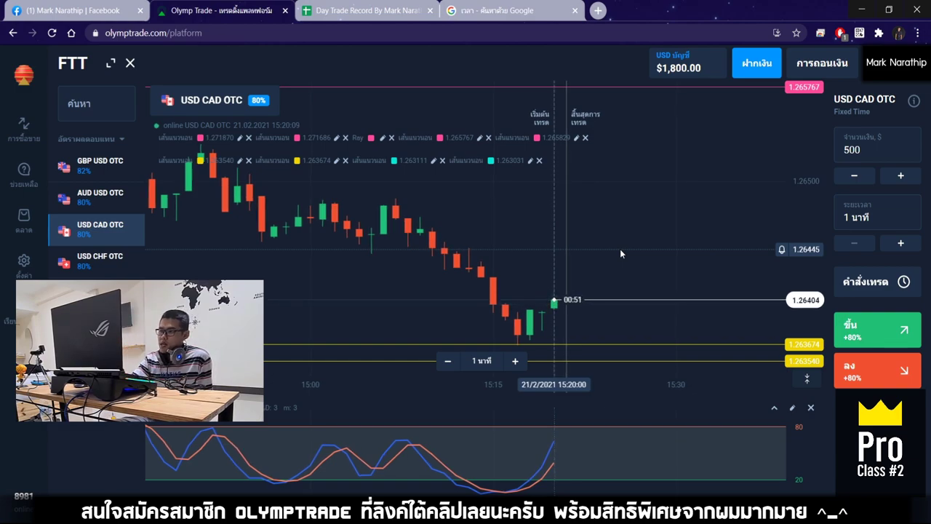
# Open a $500, 1-minute ขึ้น (up) trade on USD CAD OTC after examining its candles, horizontal lines and oscillator.
pyautogui.scroll(-1, 619, 249)
pyautogui.scroll(-1, 620, 248)
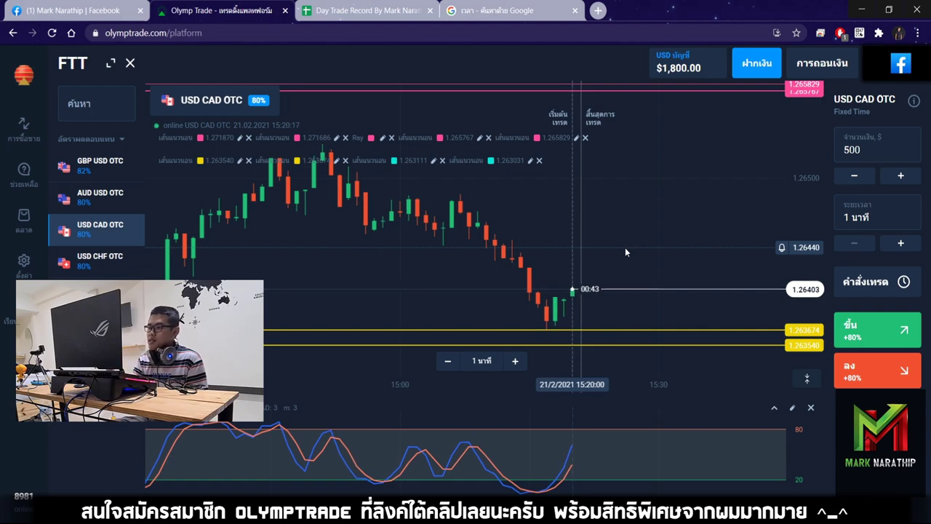
pyautogui.scroll(-5, 622, 250)
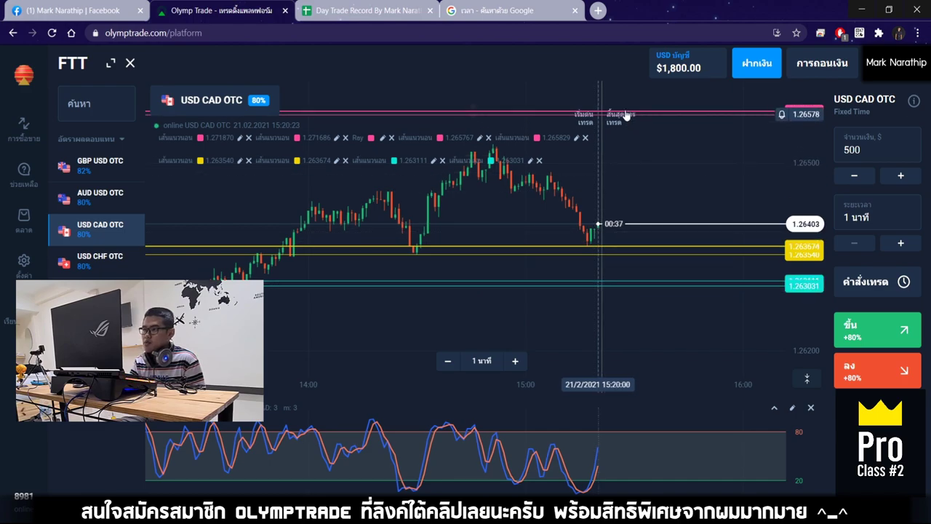
pyautogui.scroll(3, 628, 196)
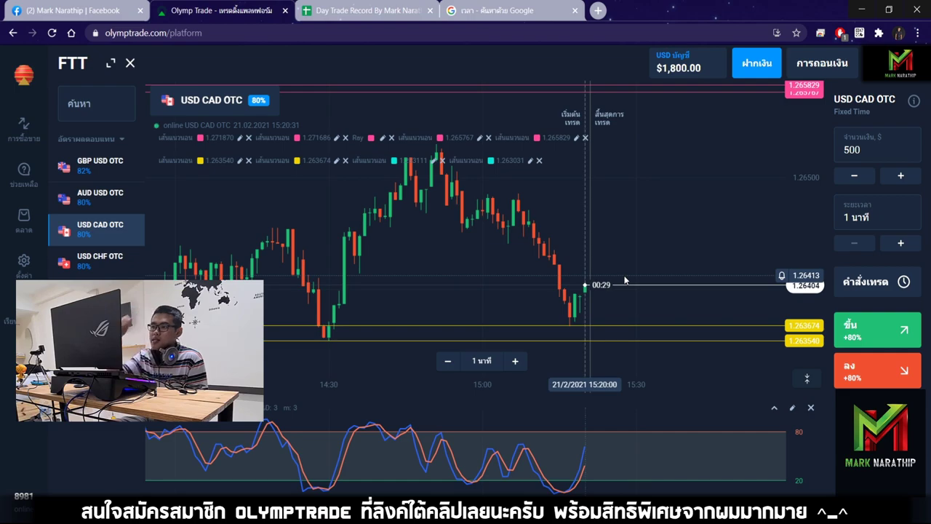
pyautogui.scroll(3, 608, 284)
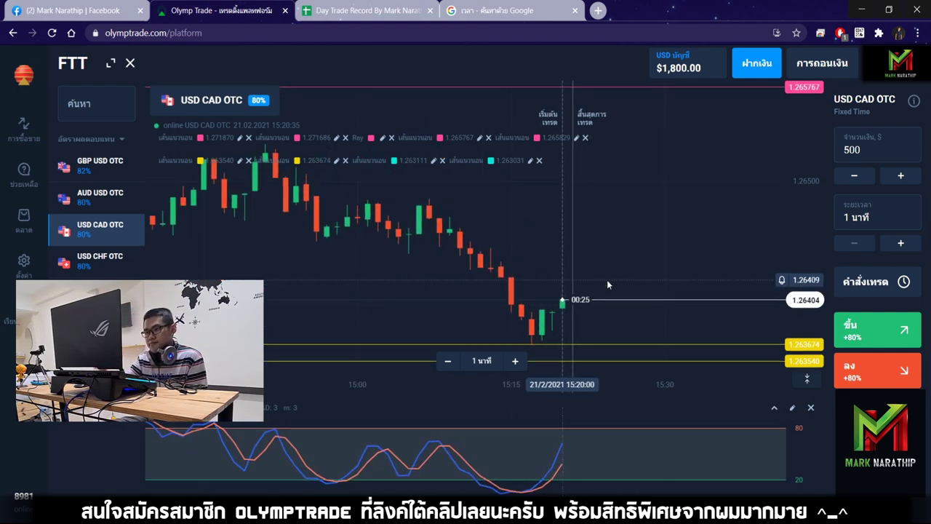
pyautogui.scroll(2, 607, 279)
pyautogui.scroll(2, 575, 269)
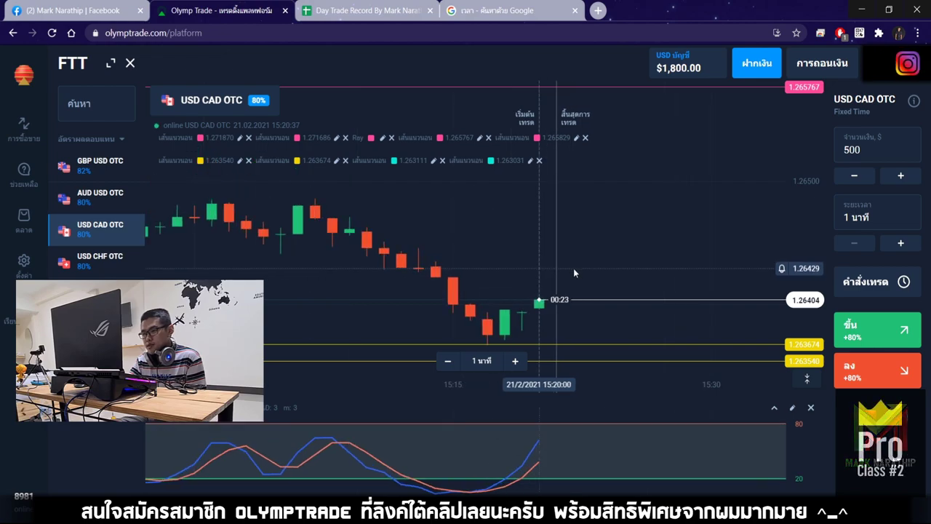
pyautogui.scroll(2, 541, 272)
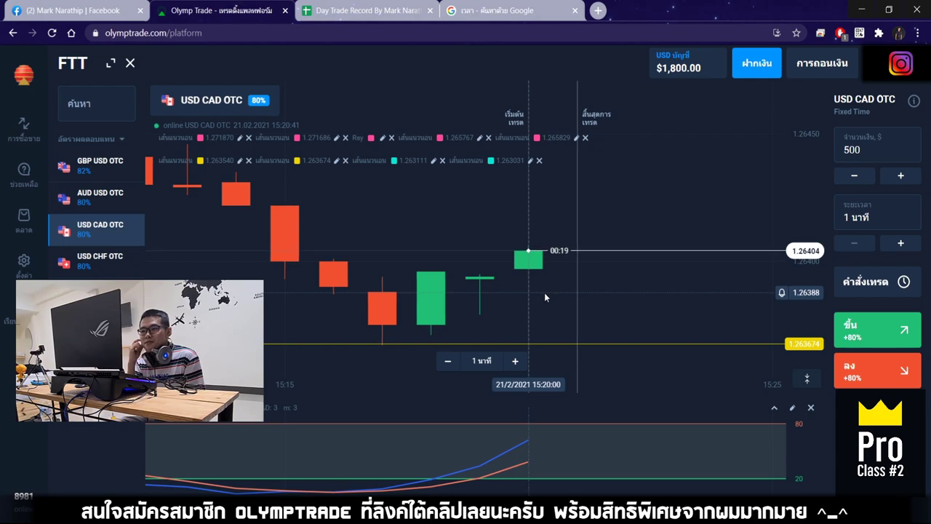
pyautogui.scroll(-3, 545, 294)
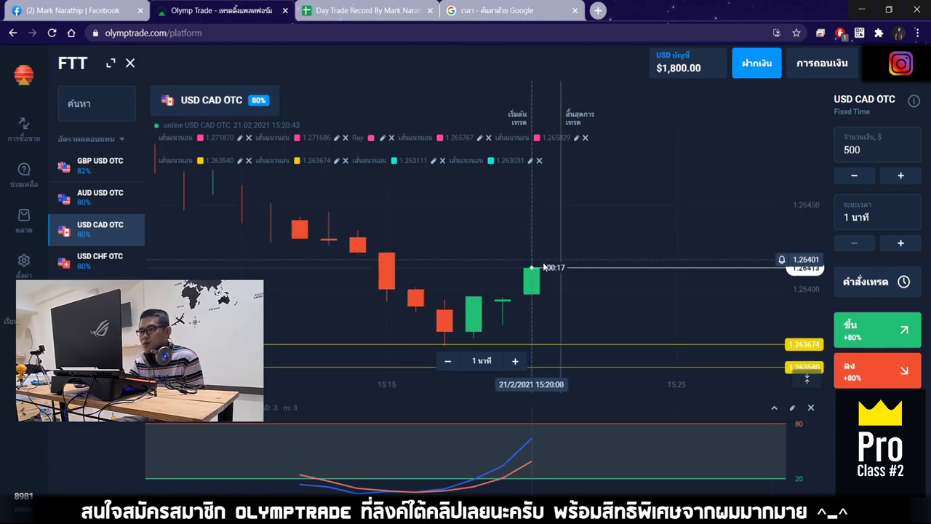
pyautogui.scroll(2, 545, 278)
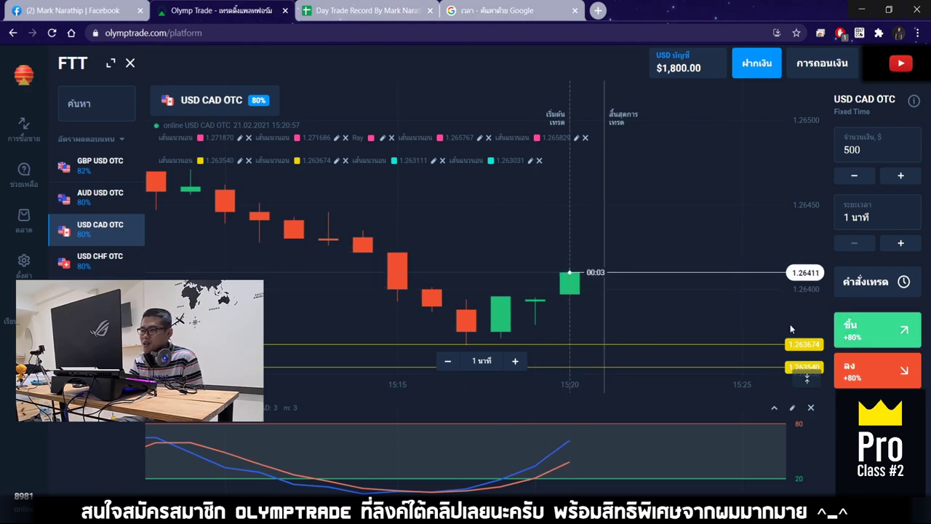
pyautogui.click(885, 342)
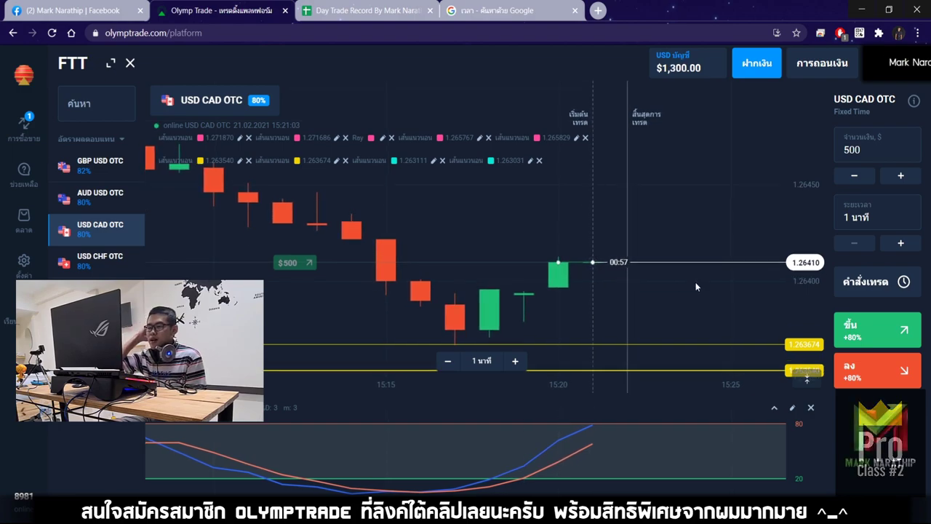
# Monitor the open USD CAD OTC trade against the candles, horizontal lines and oscillator at several zoom levels until it expires.
pyautogui.scroll(-5, 696, 281)
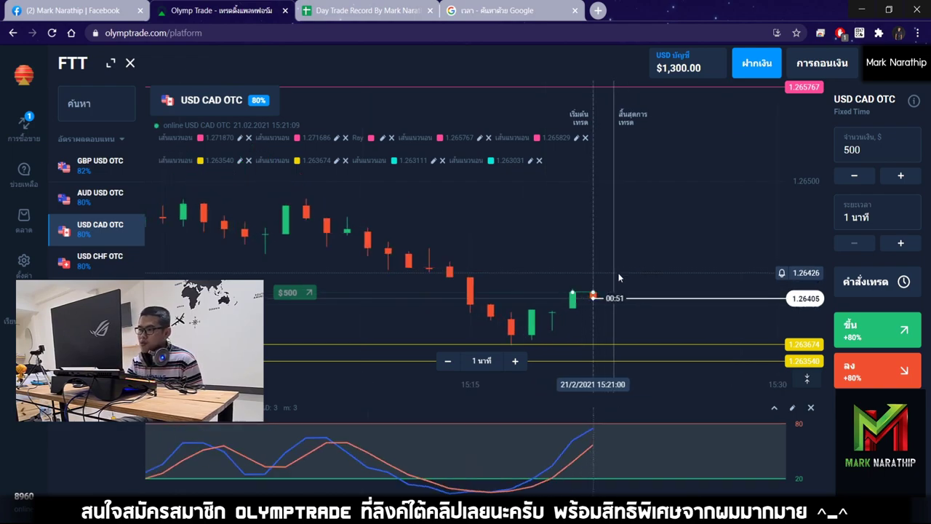
pyautogui.scroll(5, 583, 280)
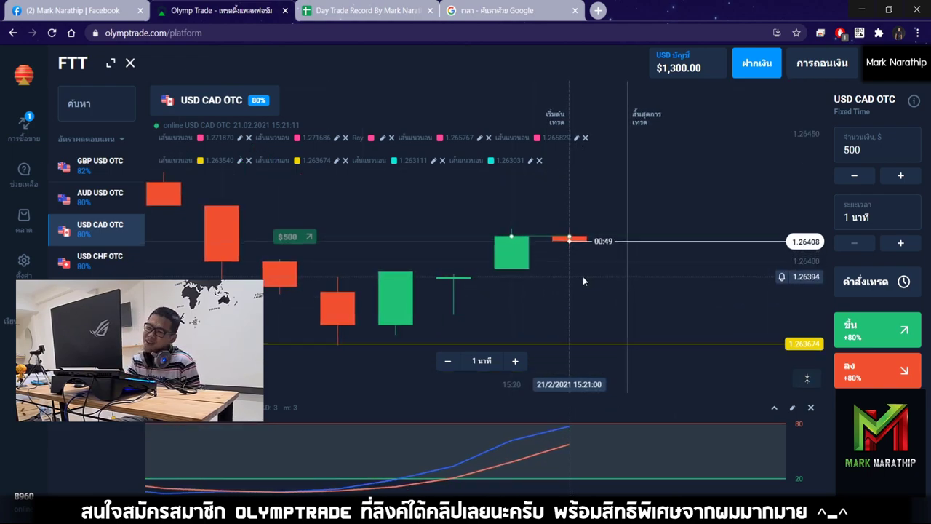
pyautogui.scroll(-2, 583, 278)
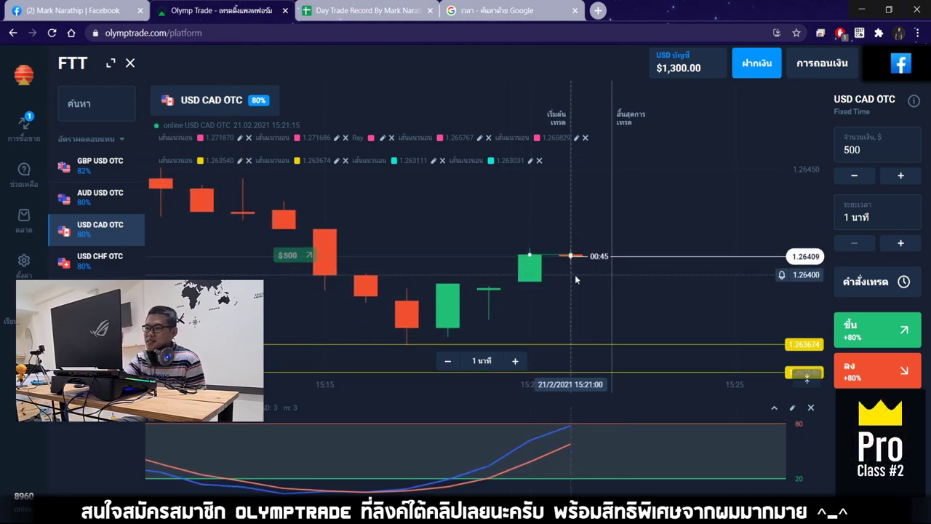
pyautogui.scroll(-4, 545, 281)
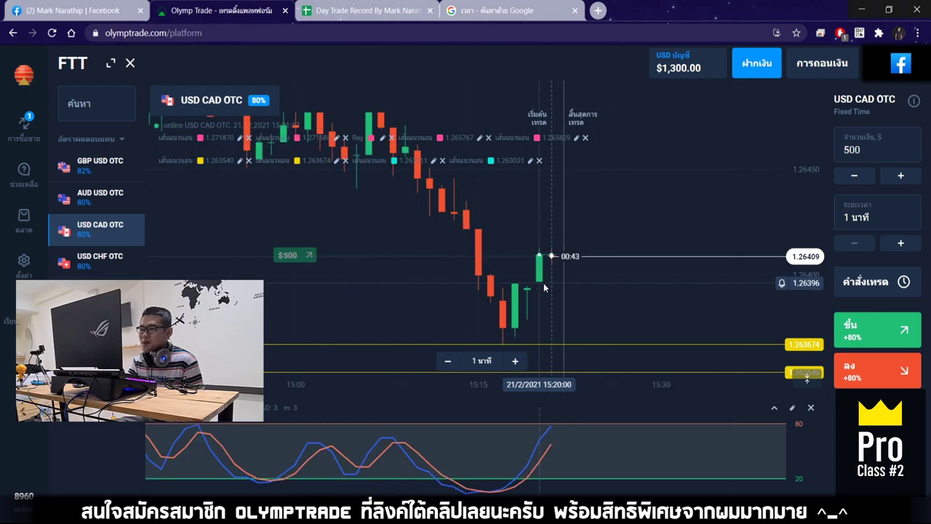
pyautogui.scroll(-4, 548, 315)
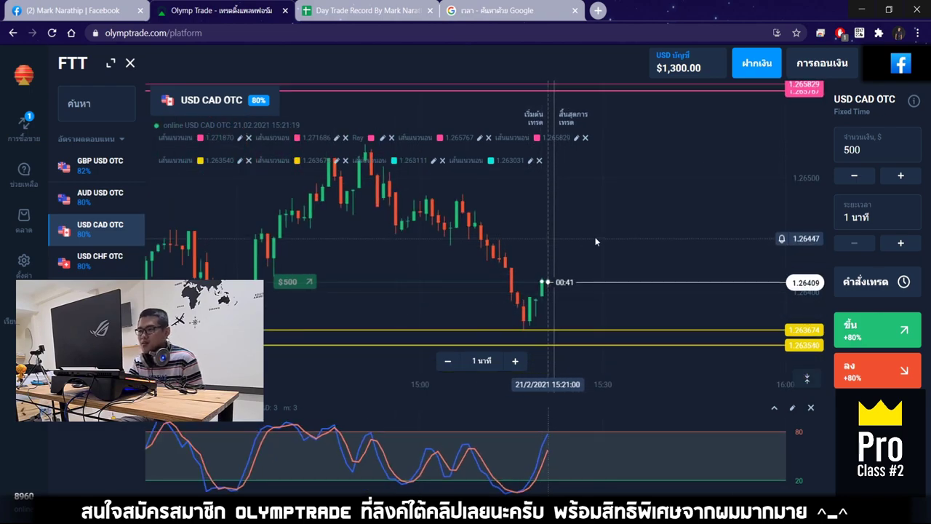
pyautogui.scroll(1, 573, 281)
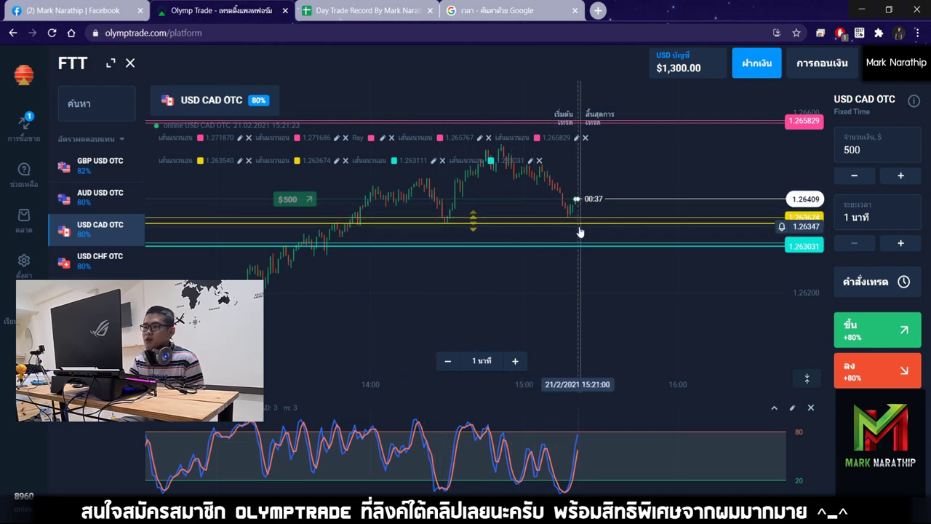
pyautogui.scroll(5, 568, 240)
pyautogui.scroll(-1, 563, 276)
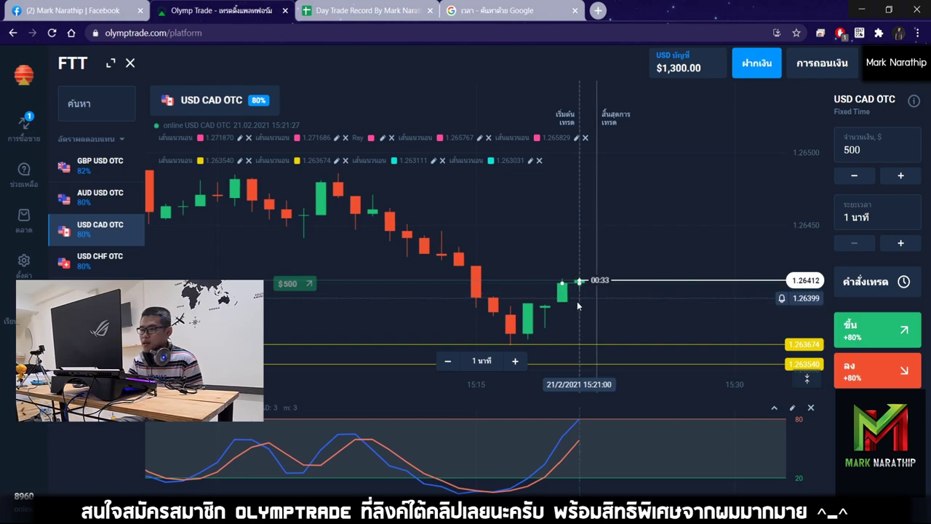
pyautogui.scroll(-4, 580, 304)
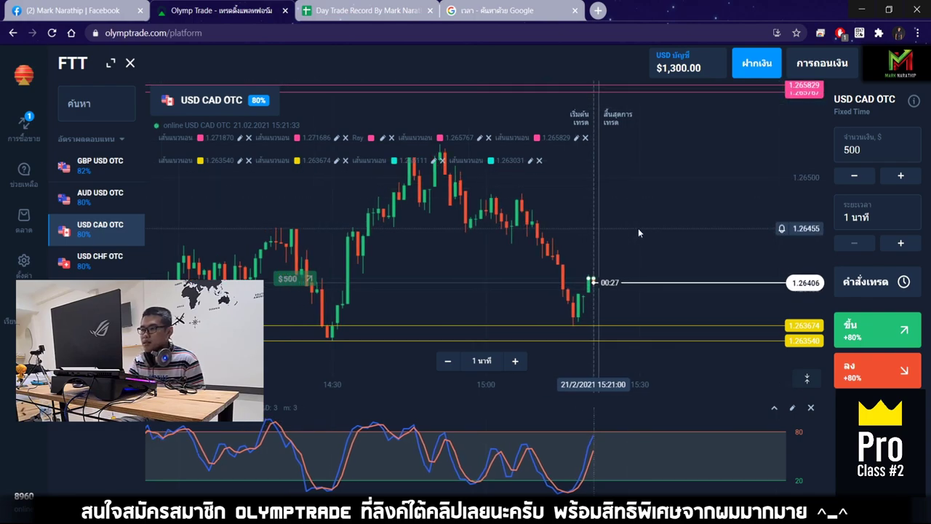
pyautogui.scroll(-3, 636, 228)
pyautogui.scroll(3, 634, 228)
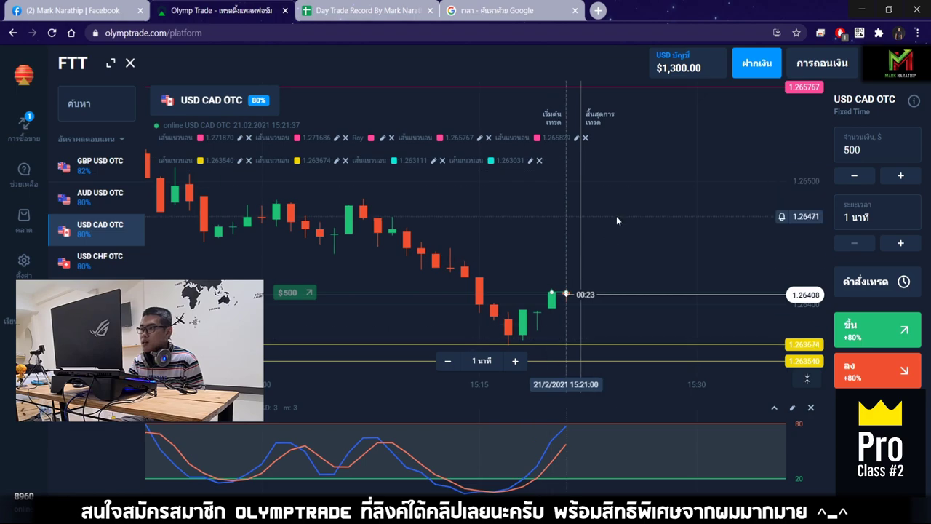
pyautogui.moveTo(616, 216); pyautogui.dragTo(632, 212)
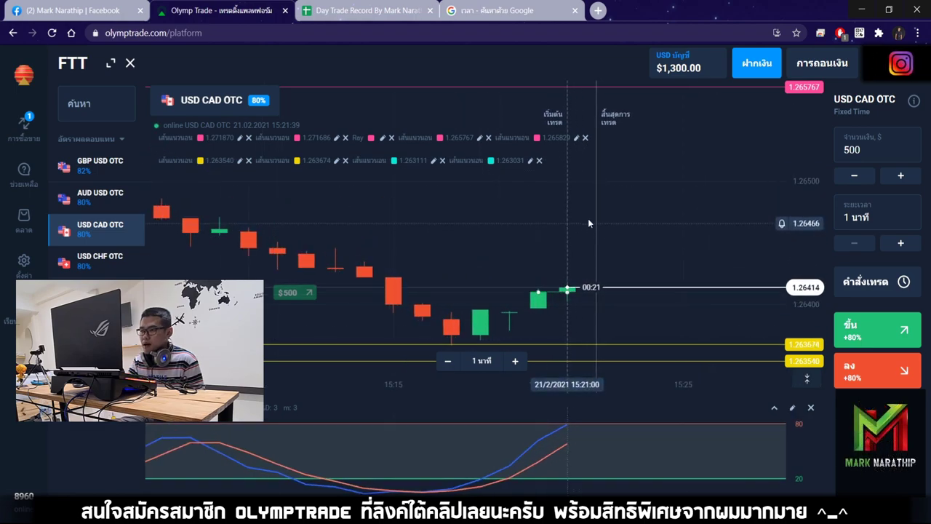
pyautogui.scroll(2, 583, 222)
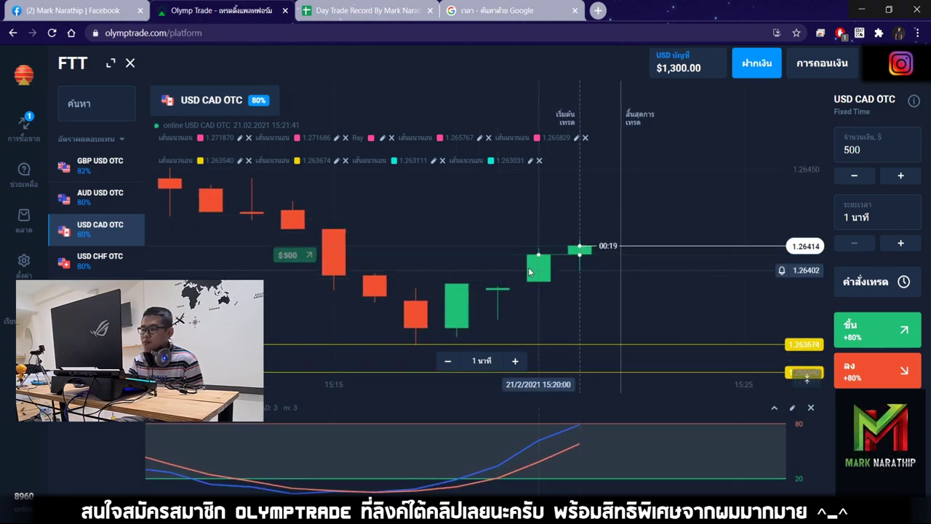
pyautogui.scroll(-2, 546, 295)
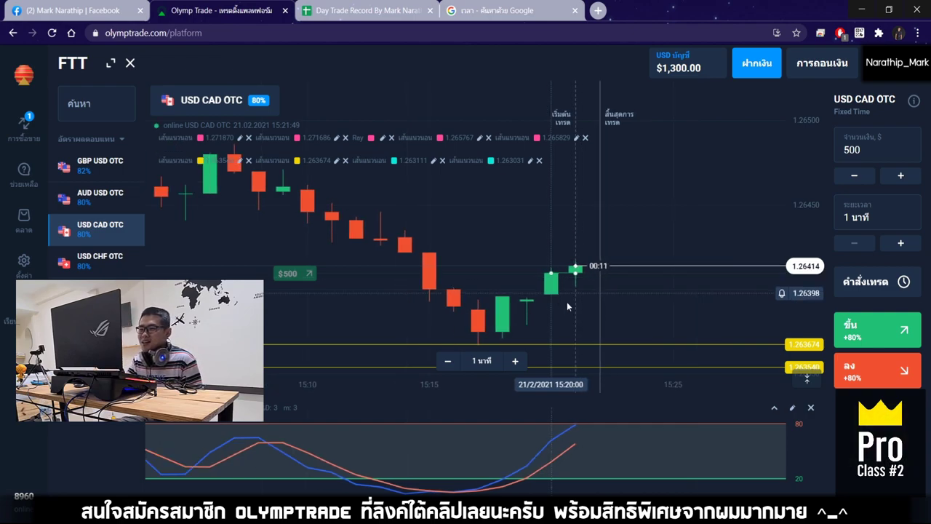
pyautogui.scroll(3, 556, 288)
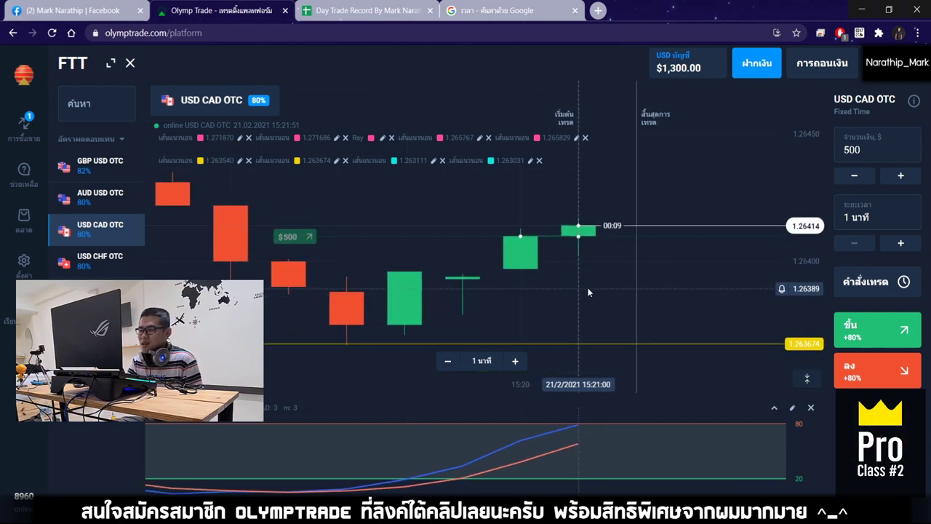
pyautogui.scroll(-5, 588, 287)
pyautogui.scroll(-4, 608, 289)
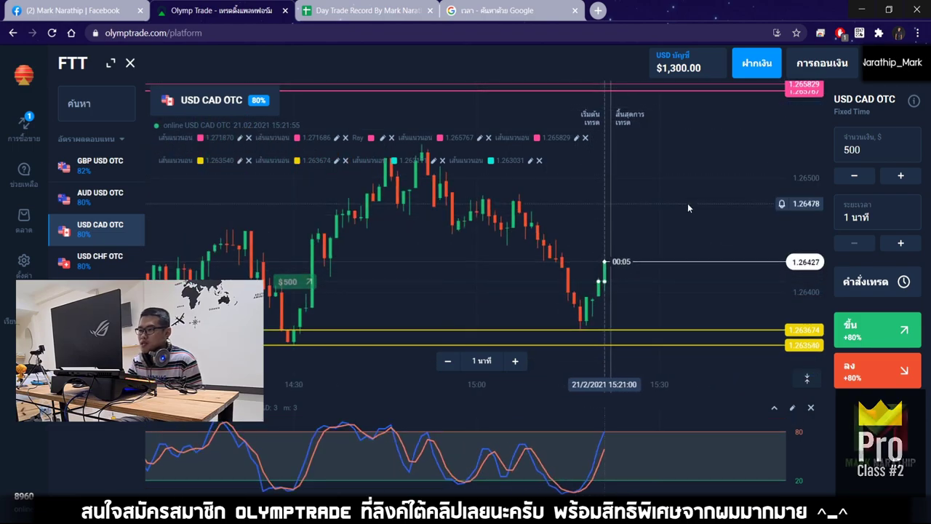
pyautogui.scroll(4, 634, 208)
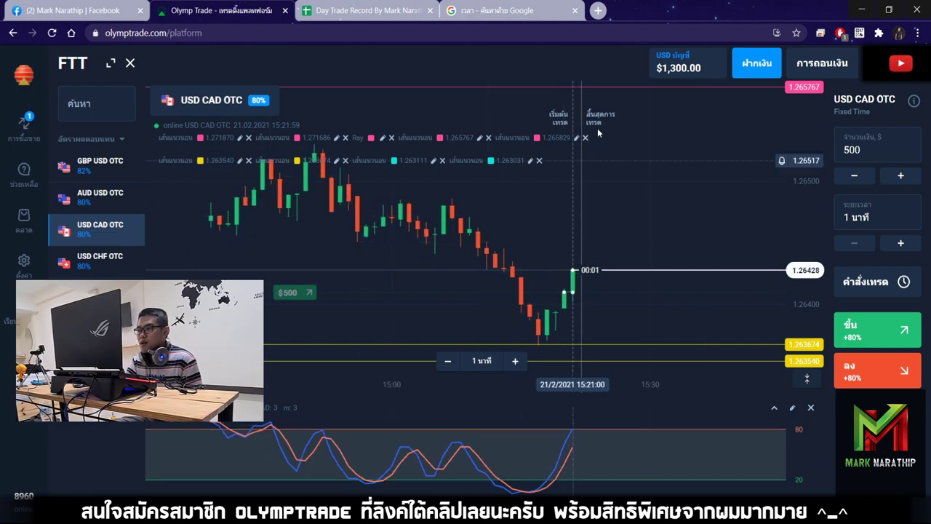
pyautogui.scroll(2, 580, 277)
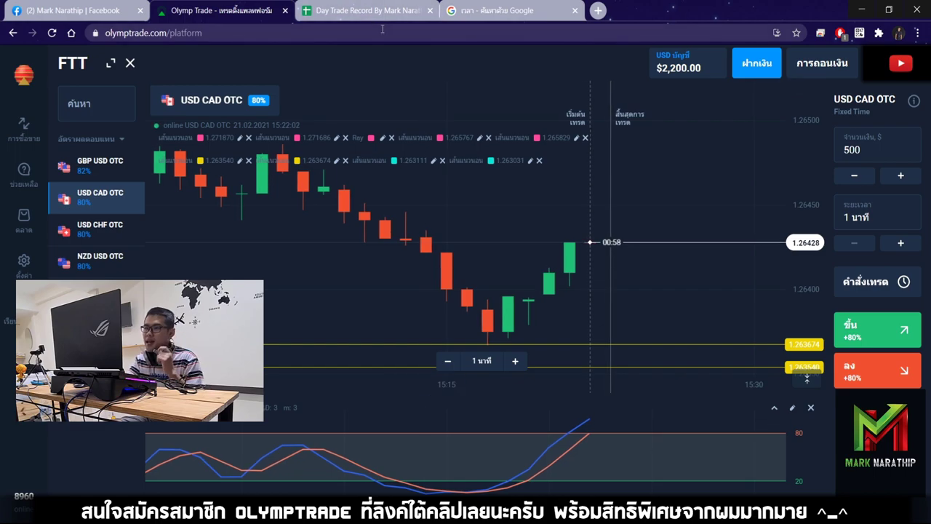
# Switch to the Day Trade Record sheet and log trade 3 as ชนะ with 80 as its กำไร (%).
pyautogui.click(367, 12)
pyautogui.doubleClick(470, 302)
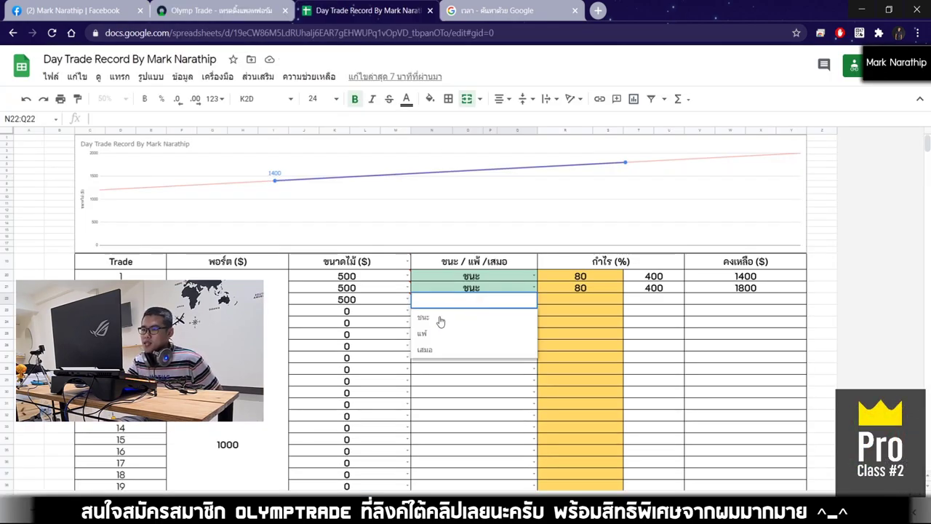
pyautogui.click(441, 321)
pyautogui.click(583, 301)
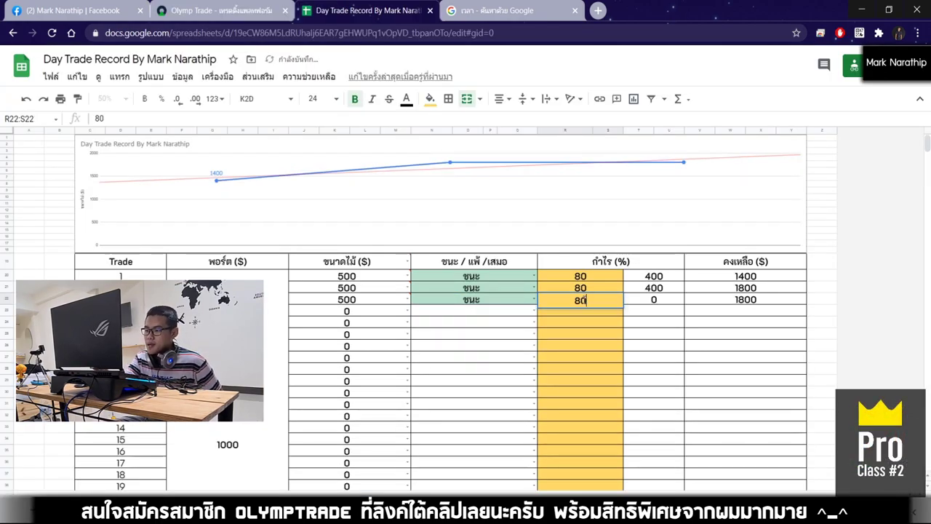
pyautogui.press('Return')
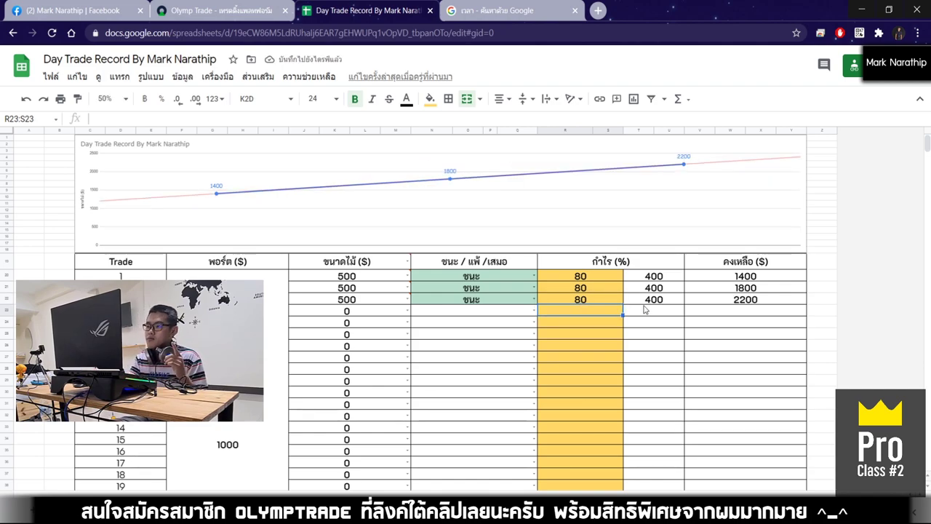
# Check trade 3's คงเหลือ ($) in the sheet, then switch to Olymp Trade to compare it with the account balance.
pyautogui.click(754, 301)
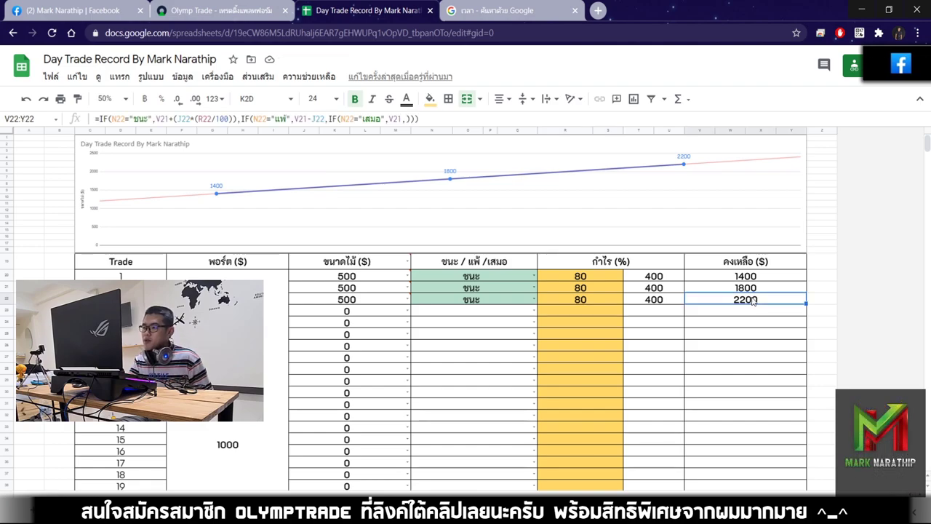
pyautogui.scroll(-2, 742, 301)
pyautogui.scroll(1, 746, 248)
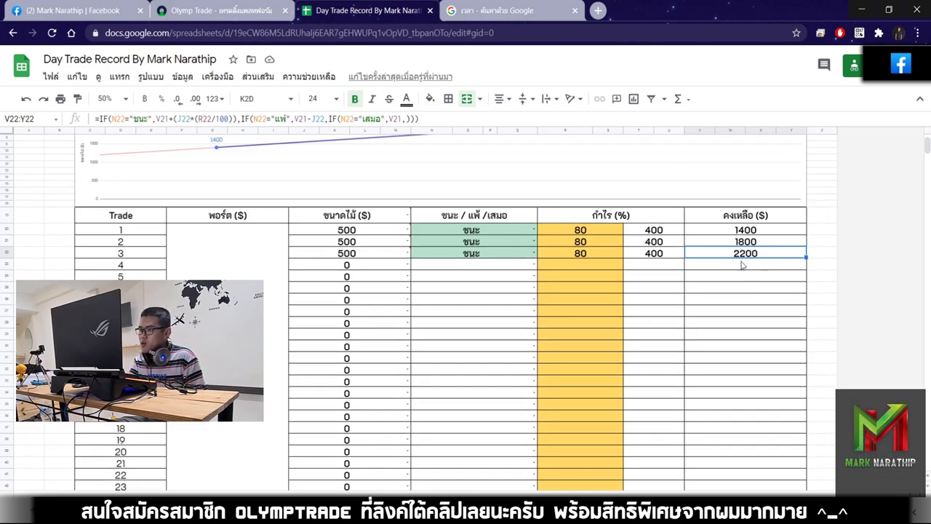
pyautogui.click(251, 21)
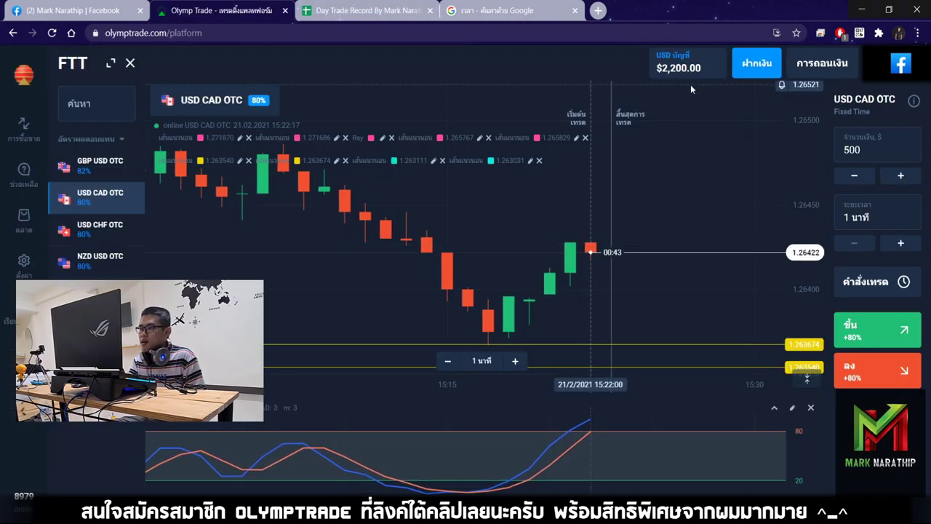
# Return to the Day Trade Record sheet and examine the total profit cell against the goal in the ทั้งหมด row.
pyautogui.click(328, 10)
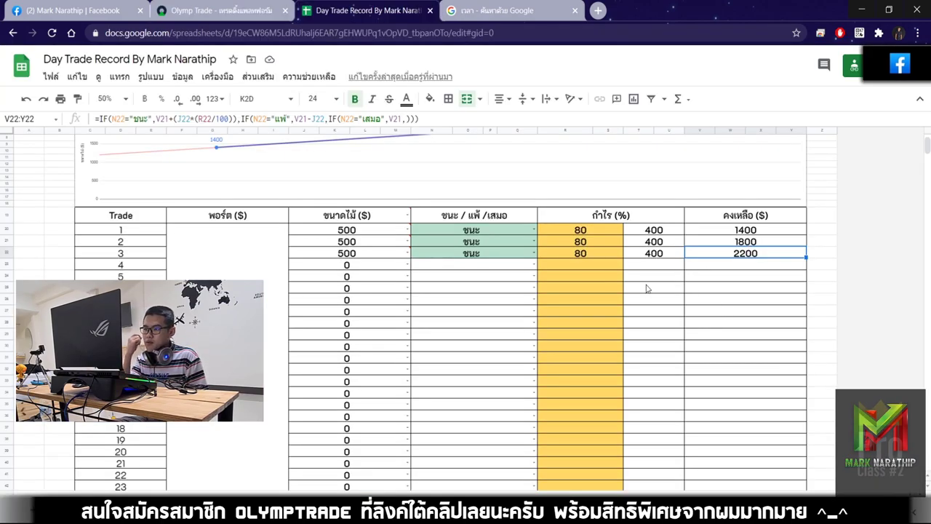
pyautogui.scroll(-5, 633, 285)
pyautogui.click(623, 283)
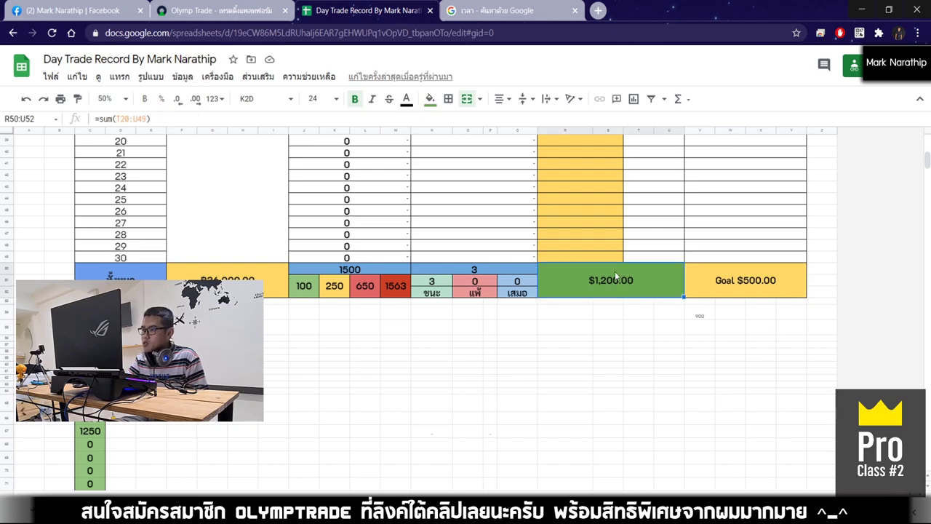
pyautogui.scroll(-1, 613, 305)
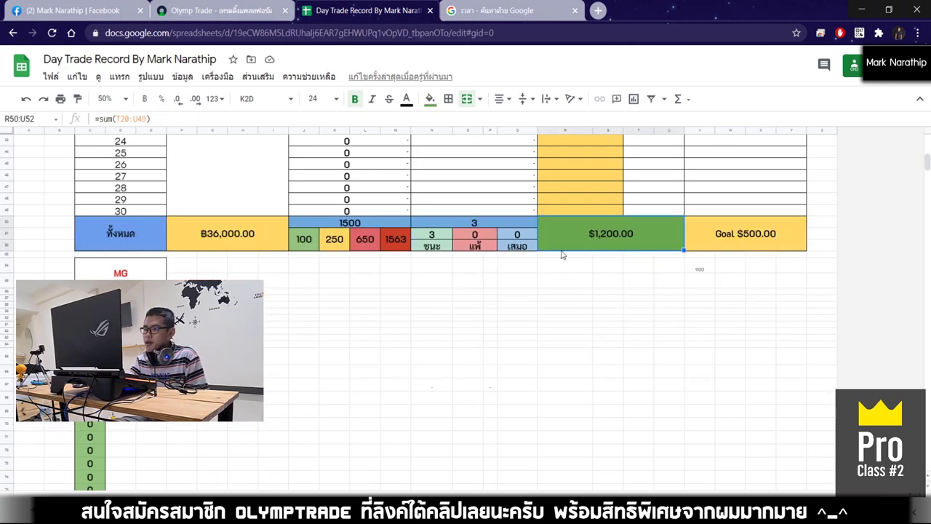
pyautogui.scroll(1, 665, 311)
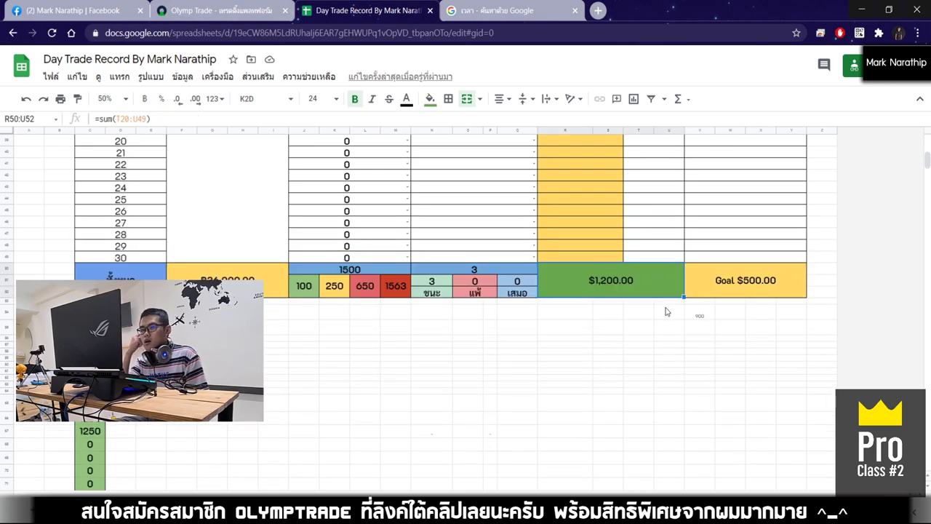
# Check the current time on the Google search page, then return to the Day Trade Record sheet and re-examine total profit against the goal.
pyautogui.scroll(8, 665, 311)
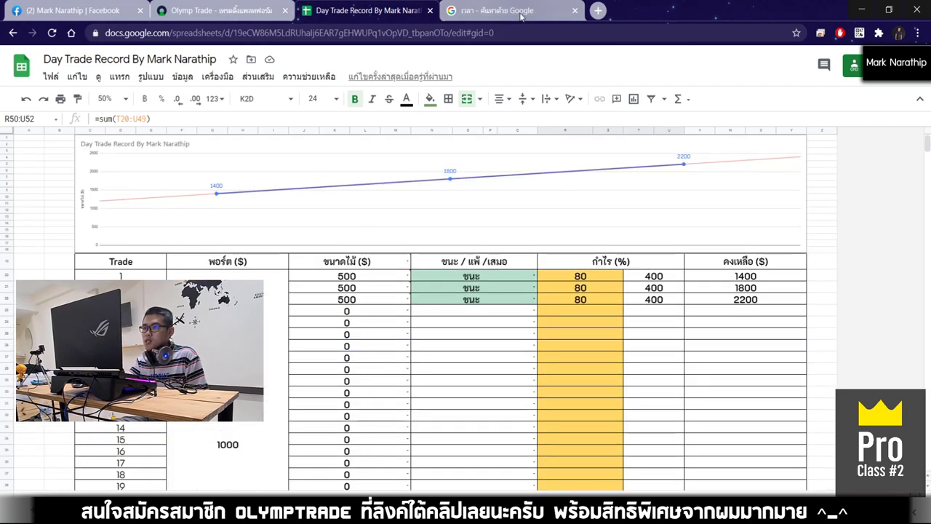
pyautogui.click(520, 19)
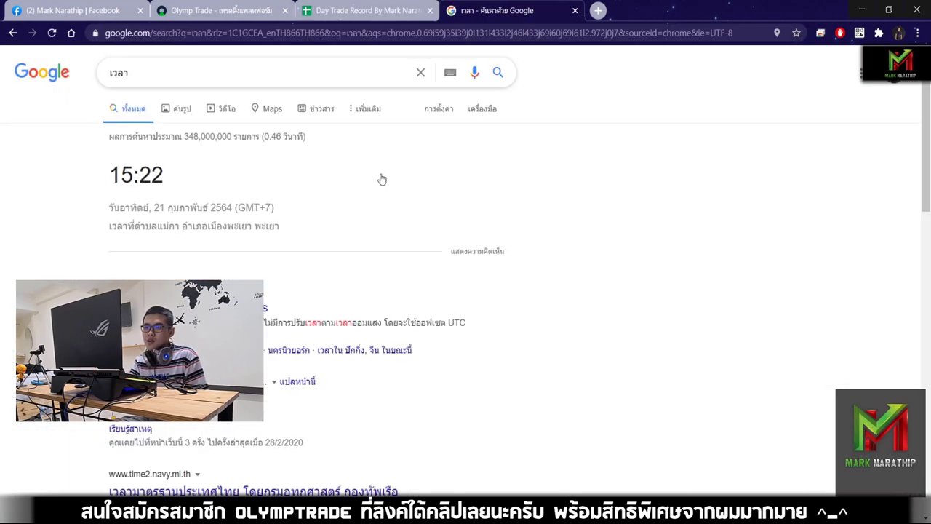
pyautogui.doubleClick(197, 179)
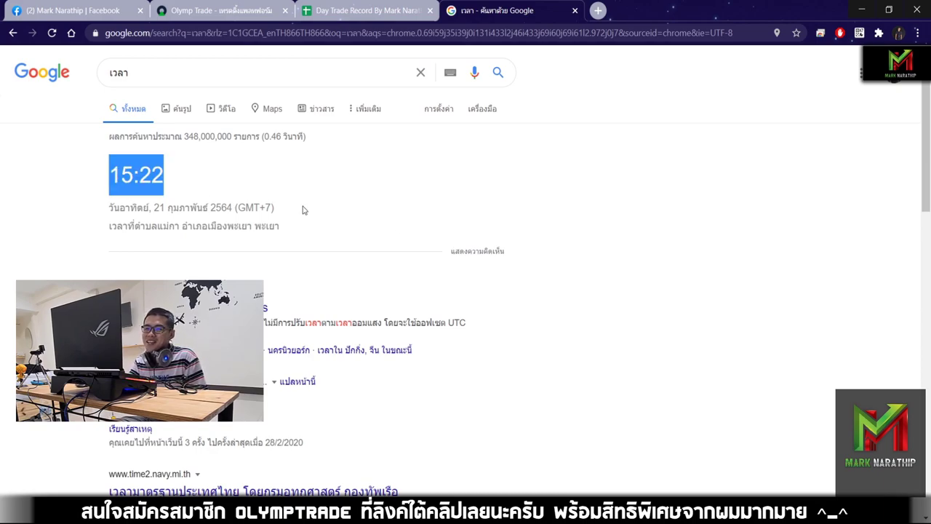
pyautogui.click(367, 11)
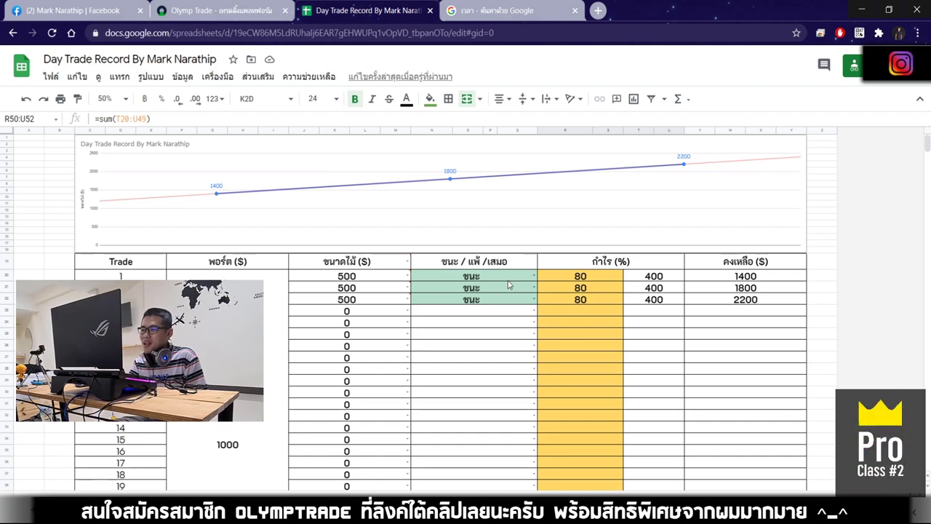
pyautogui.scroll(-5, 538, 266)
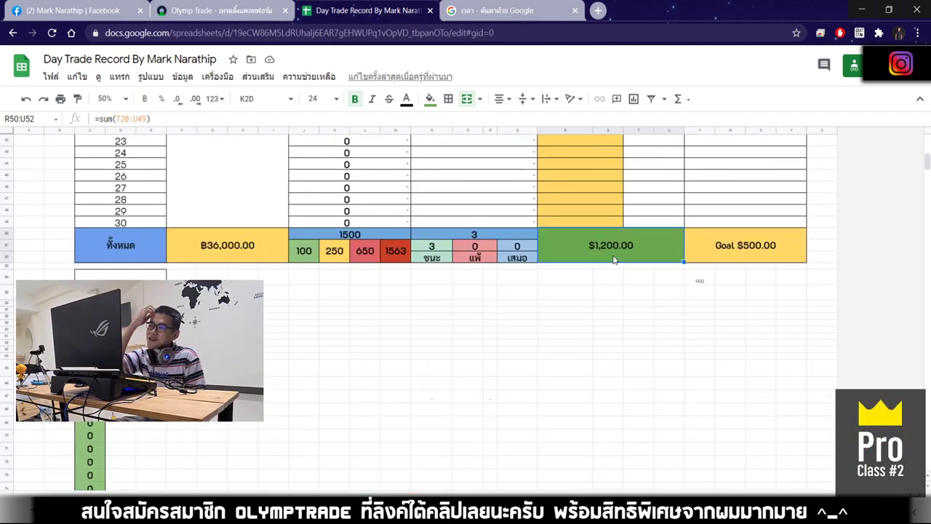
# Enter 500 as trade 4's ขนาดไม้ ($) in the Day Trade Record sheet and select its empty result cell.
pyautogui.scroll(10, 613, 260)
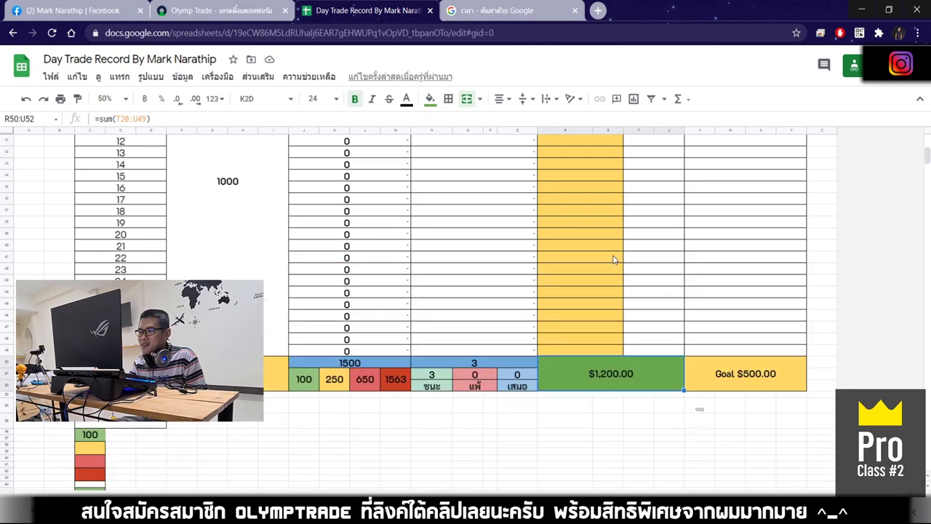
pyautogui.click(373, 312)
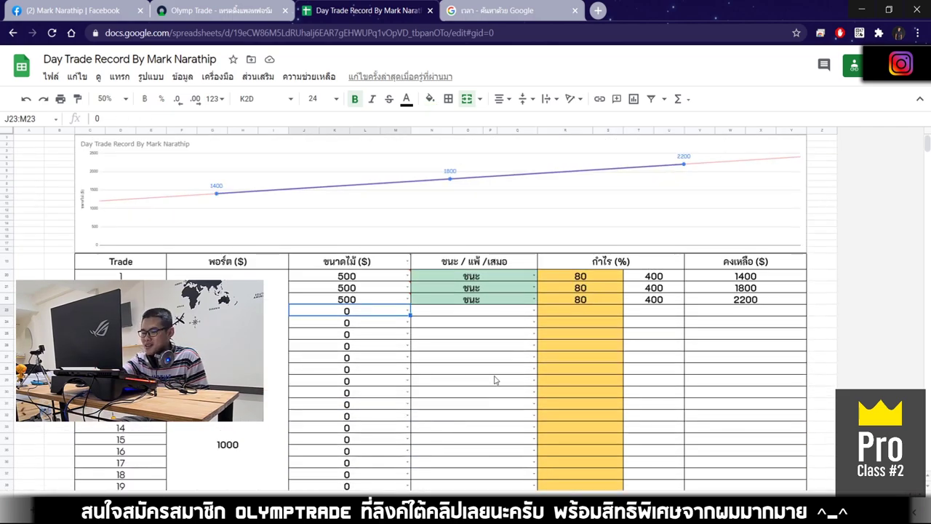
pyautogui.write('500')
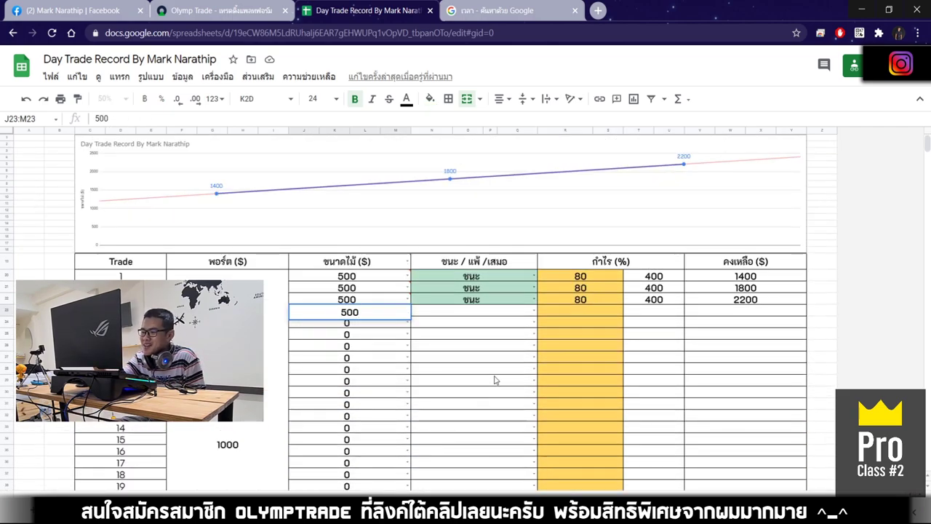
pyautogui.press('Return')
pyautogui.click(489, 316)
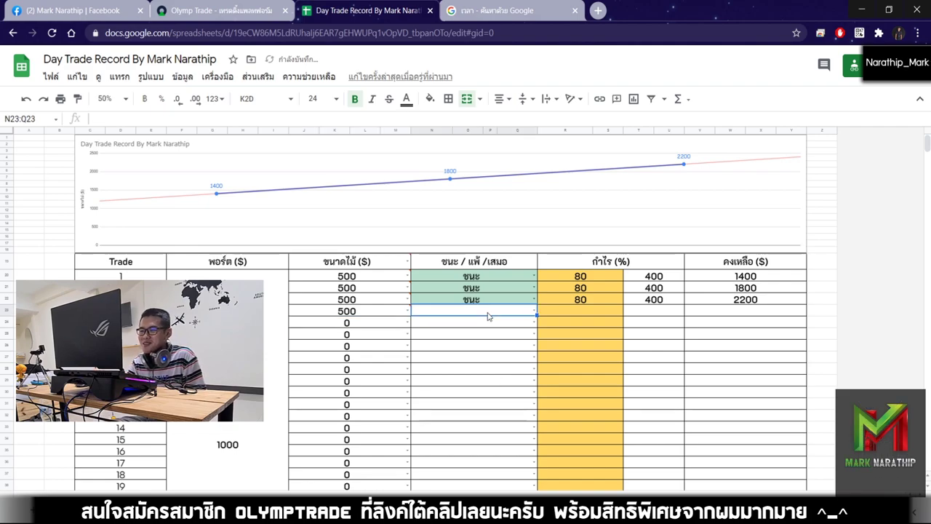
# Check the current time again on the Google search page and return to the Day Trade Record sheet.
pyautogui.click(511, 13)
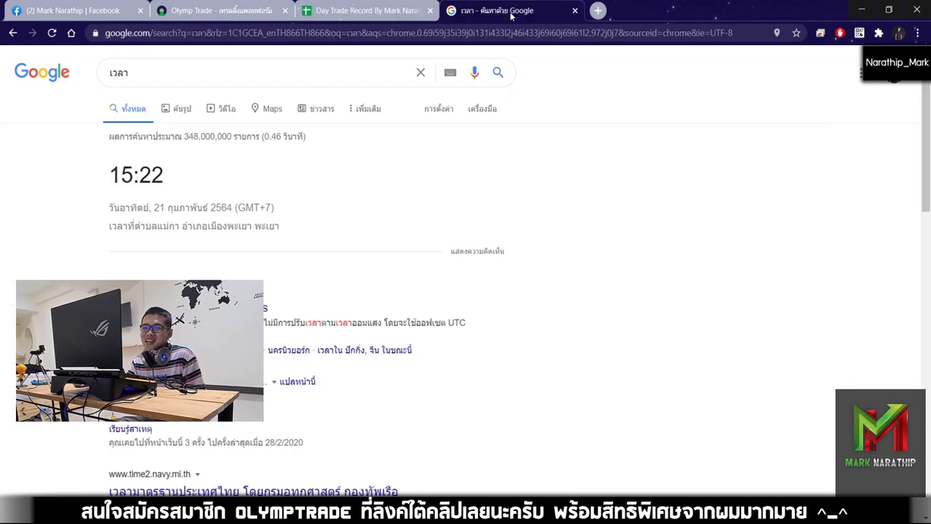
pyautogui.click(367, 11)
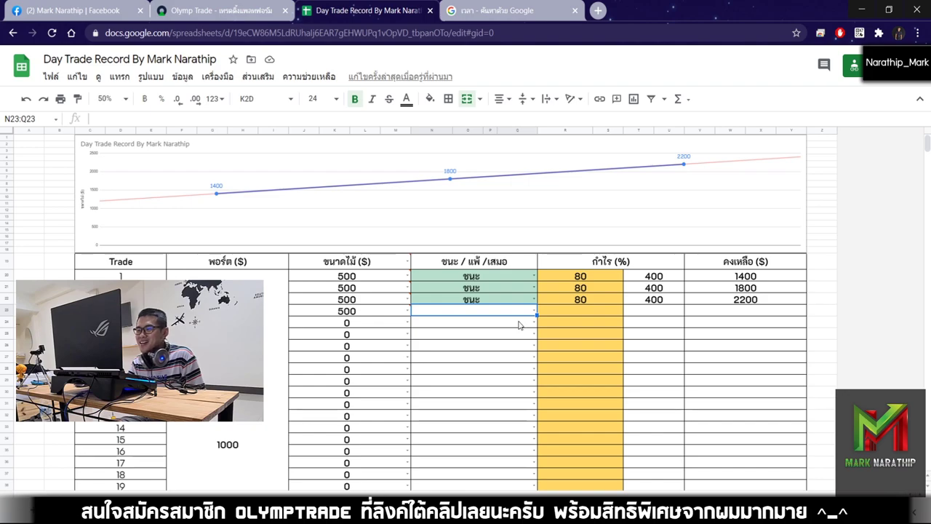
pyautogui.click(487, 334)
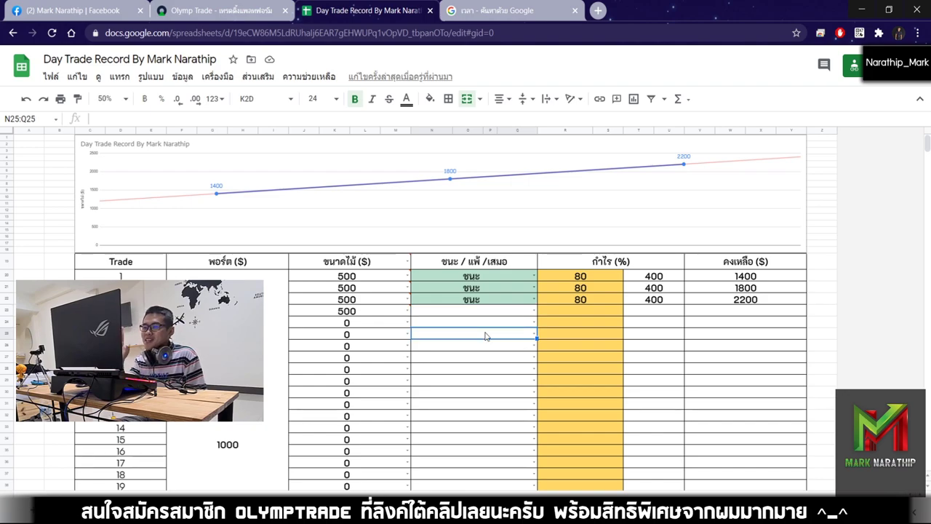
# Switch to Olymp Trade and examine the USD CAD OTC candles, horizontal lines and oscillator at several zoom levels for an entry.
pyautogui.click(218, 11)
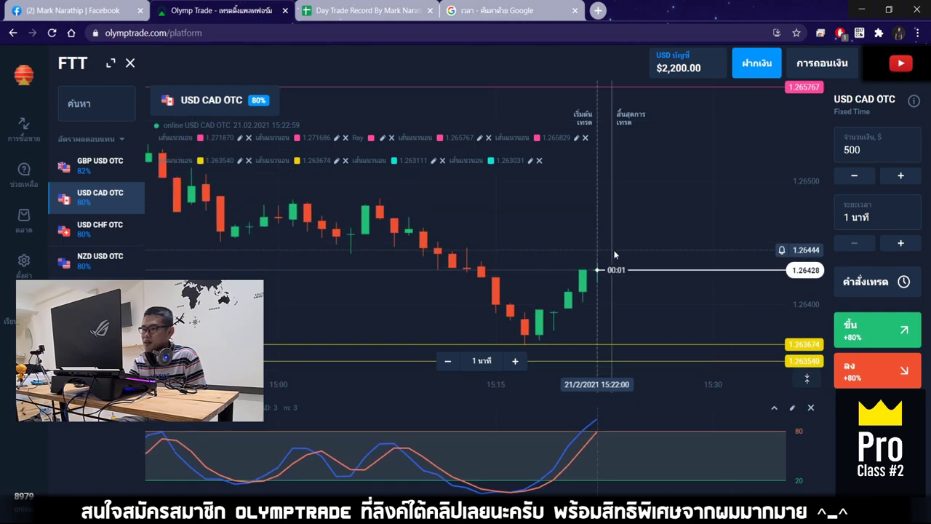
pyautogui.scroll(-5, 615, 255)
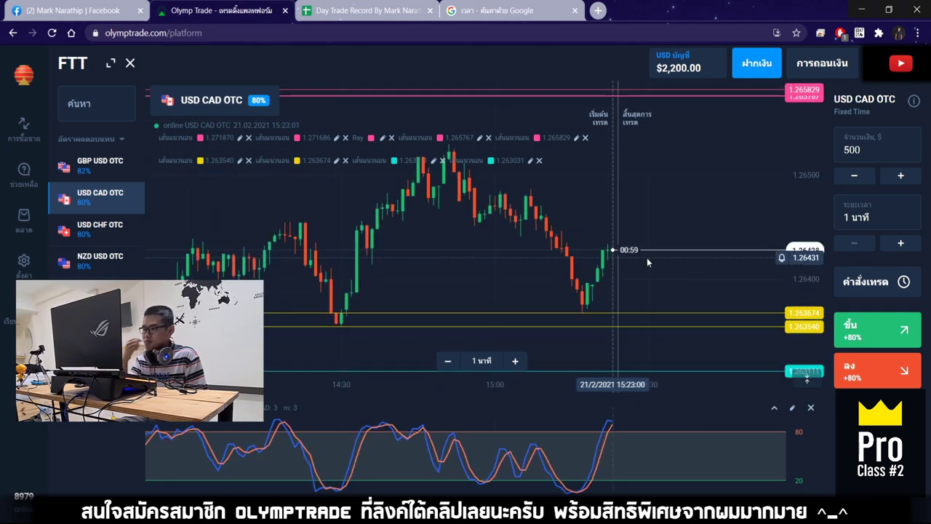
pyautogui.moveTo(647, 262); pyautogui.dragTo(588, 254)
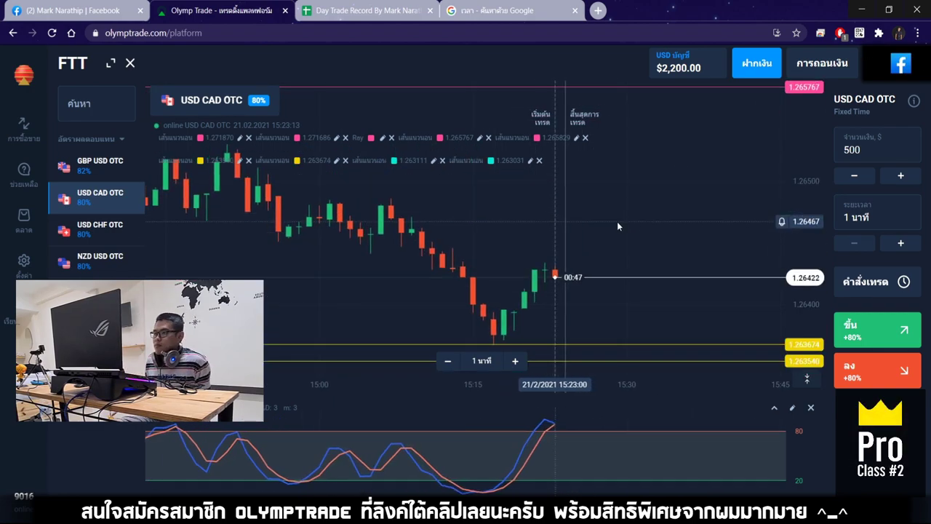
pyautogui.scroll(5, 495, 195)
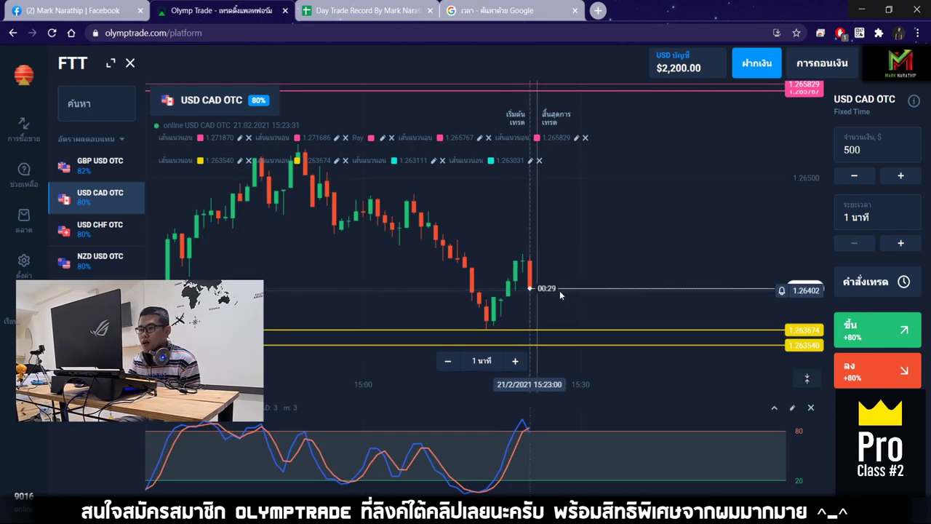
pyautogui.scroll(-3, 604, 267)
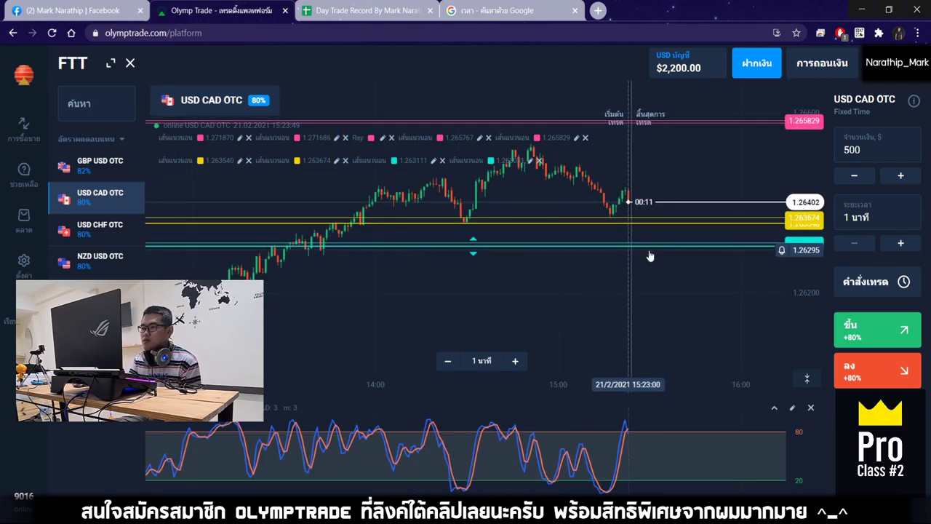
pyautogui.scroll(2, 644, 270)
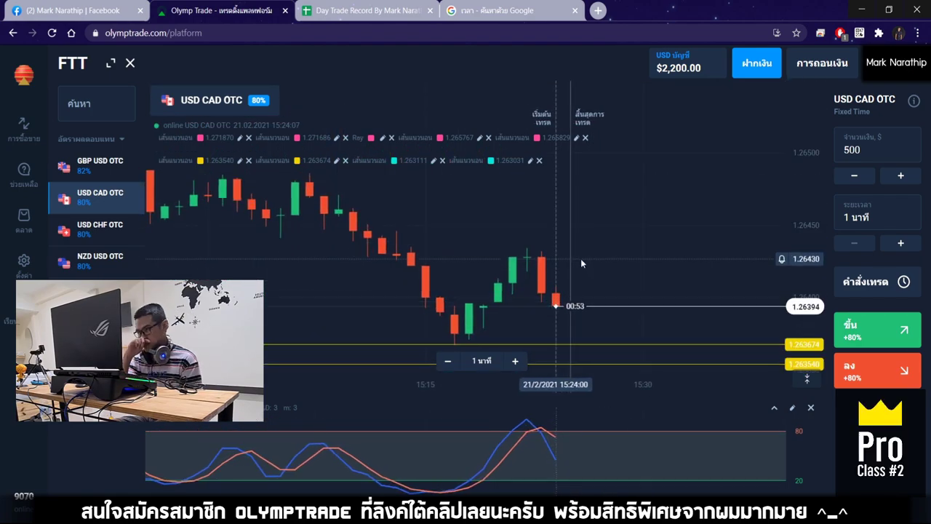
pyautogui.scroll(-2, 619, 259)
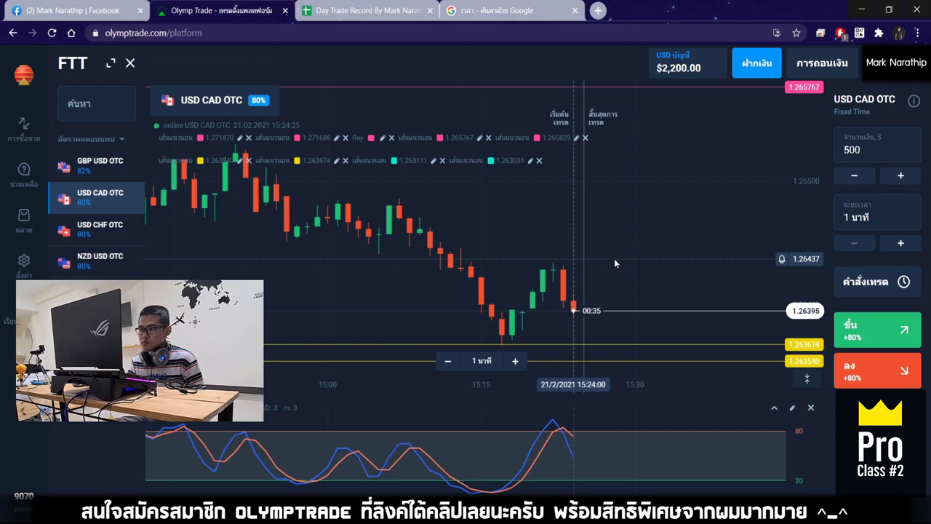
pyautogui.scroll(3, 614, 258)
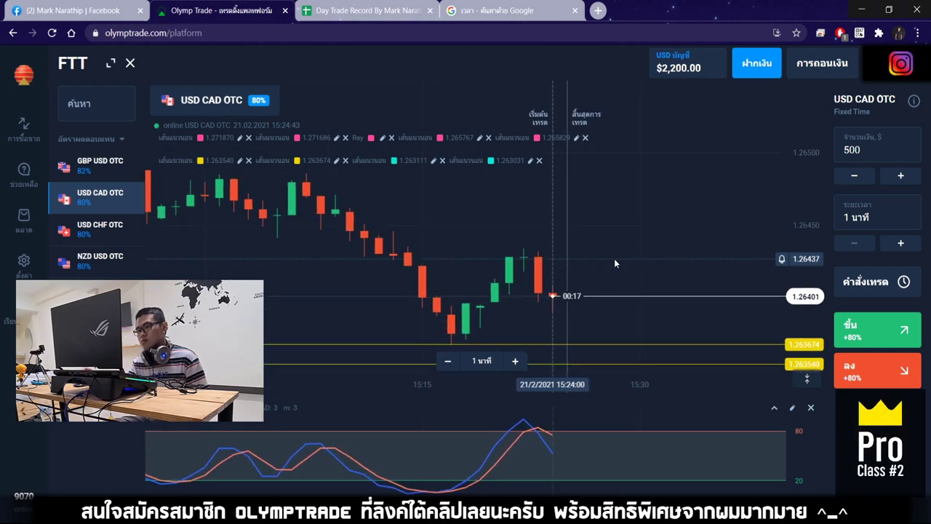
# Look through the other OTC currency pairs and open the USD JPY OTC chart.
pyautogui.click(99, 164)
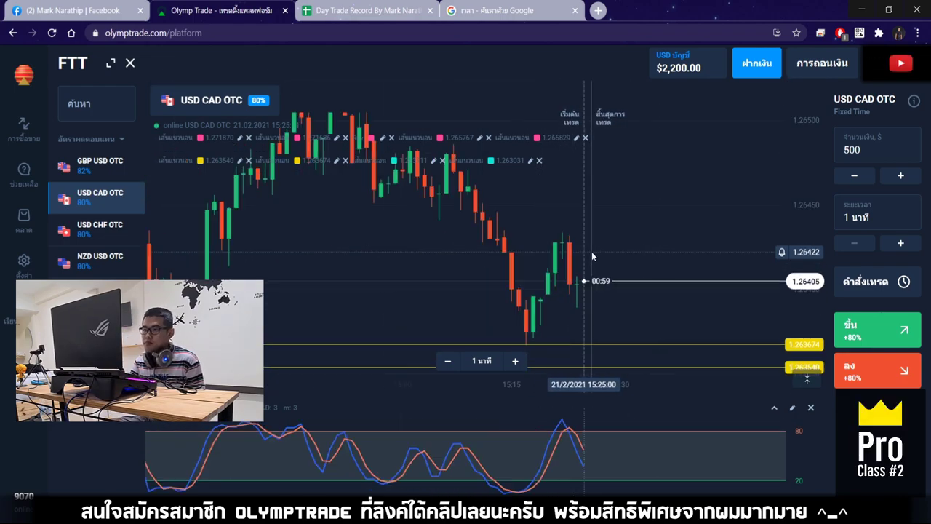
pyautogui.scroll(-5, 534, 227)
pyautogui.click(99, 259)
pyautogui.click(100, 290)
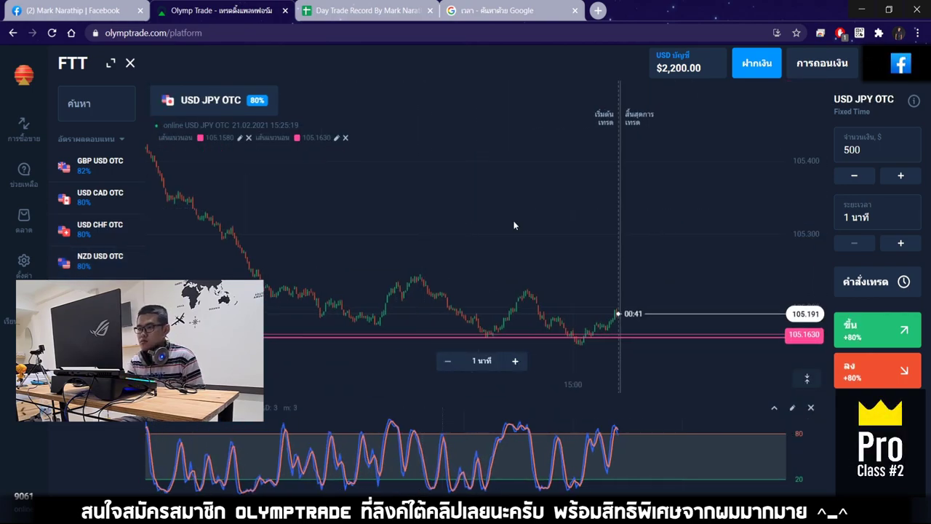
# Examine the USD JPY OTC candles and oscillator, then open a 1-minute, $500 down (ลง) trade.
pyautogui.scroll(-5, 375, 206)
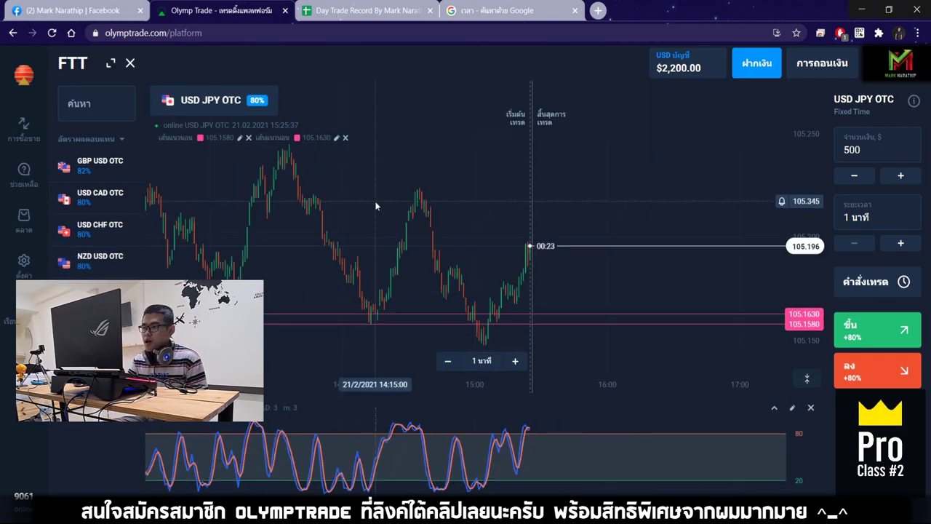
pyautogui.scroll(-2, 410, 214)
pyautogui.moveTo(409, 214); pyautogui.dragTo(506, 205)
pyautogui.scroll(5, 571, 220)
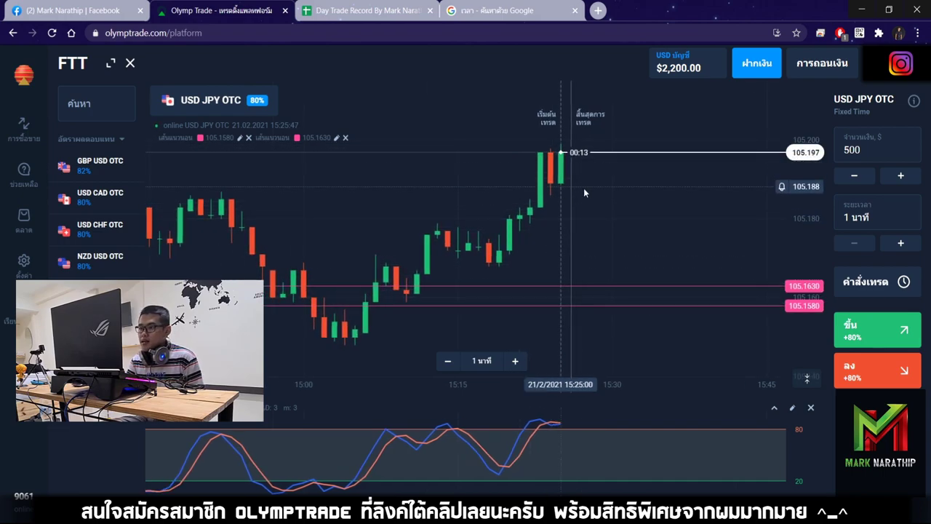
pyautogui.scroll(1, 583, 188)
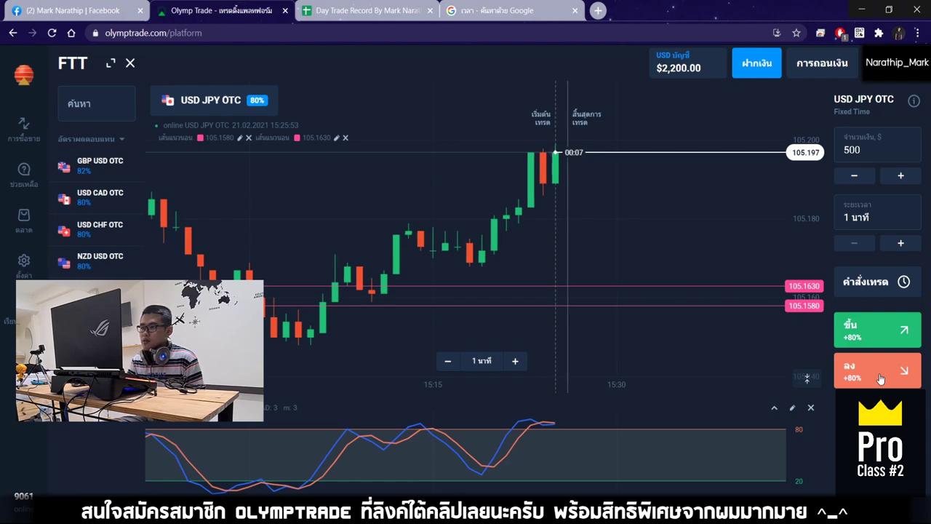
pyautogui.moveTo(655, 236); pyautogui.dragTo(665, 225)
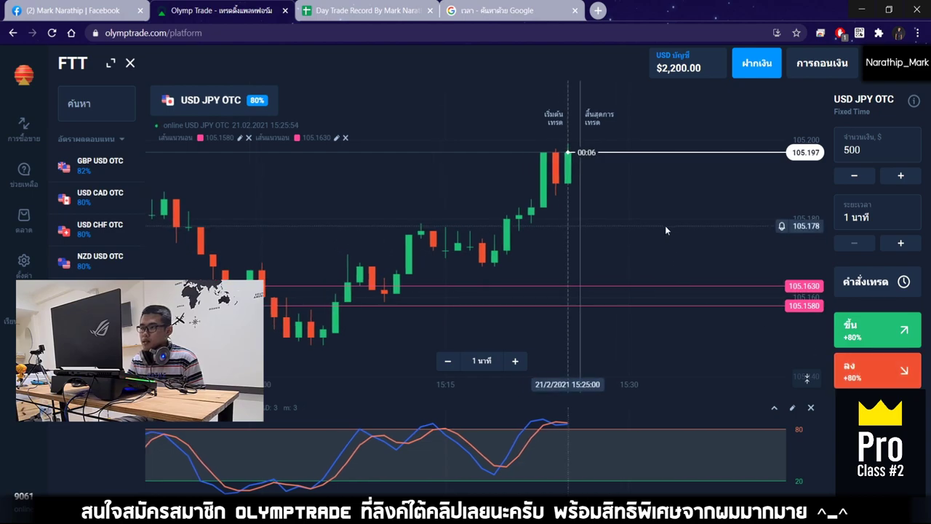
pyautogui.click(874, 374)
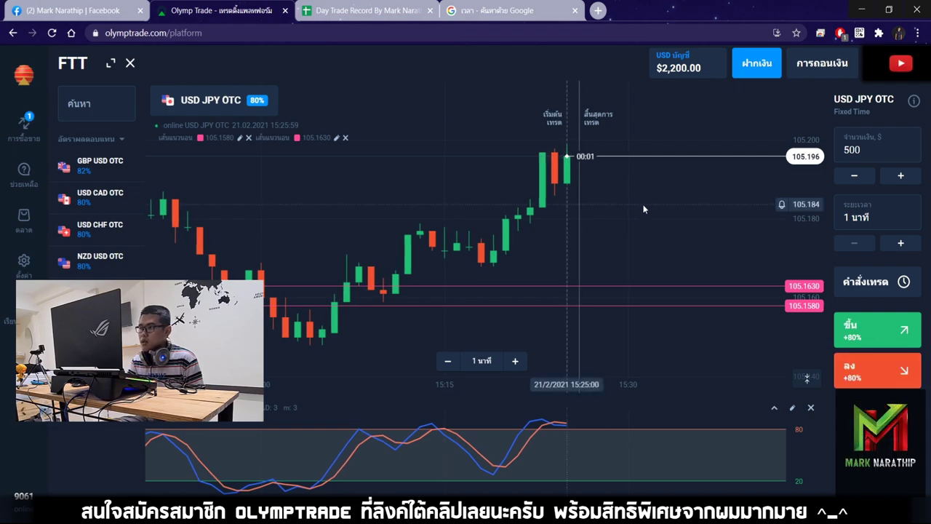
# Check trade 4's row in the Day Trade Record sheet, then return to Olymp Trade.
pyautogui.scroll(-2, 601, 209)
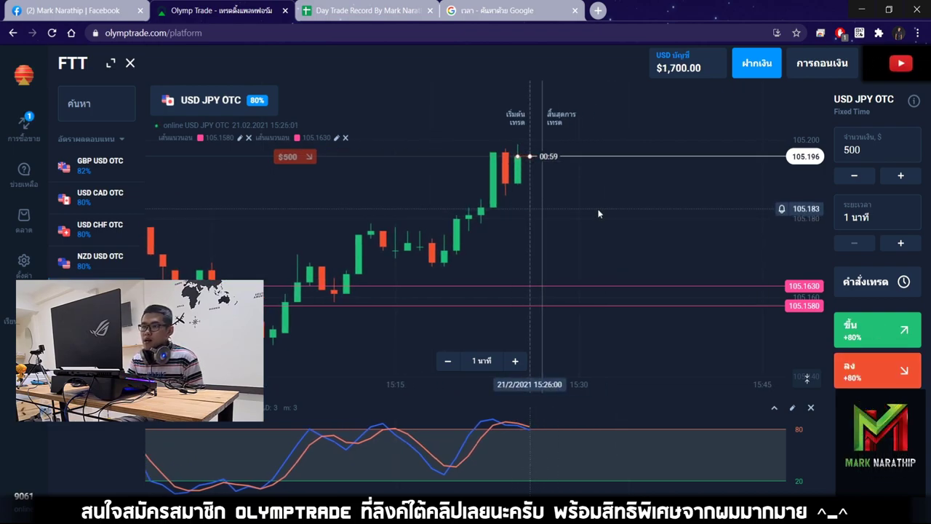
pyautogui.hotkey('ctrl', 'Tab')
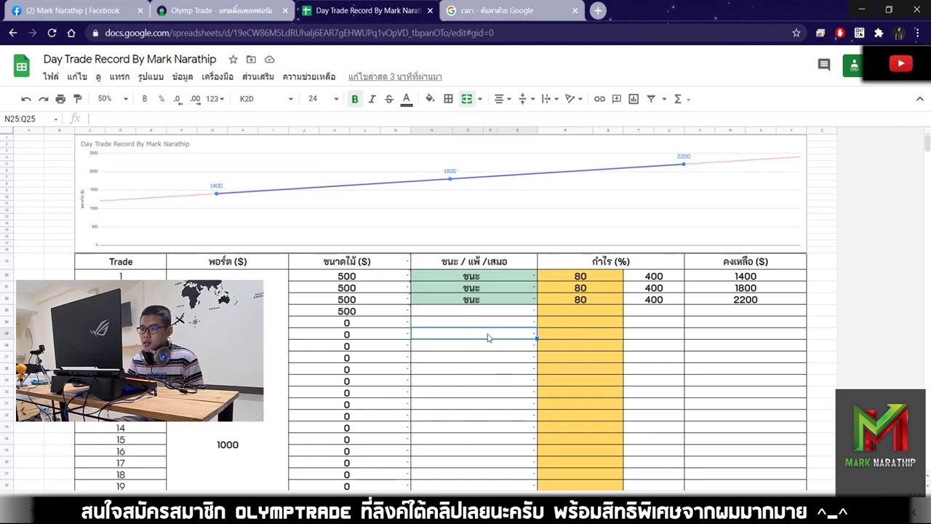
pyautogui.click(234, 10)
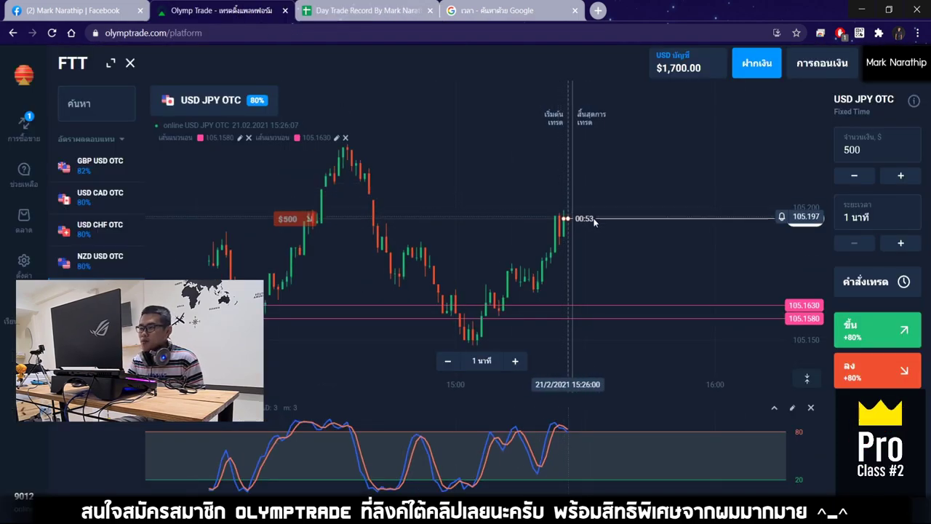
# Follow the open USD JPY OTC trade until it expires, examining the candles, horizontal lines and oscillator at several zoom levels.
pyautogui.scroll(-2, 590, 227)
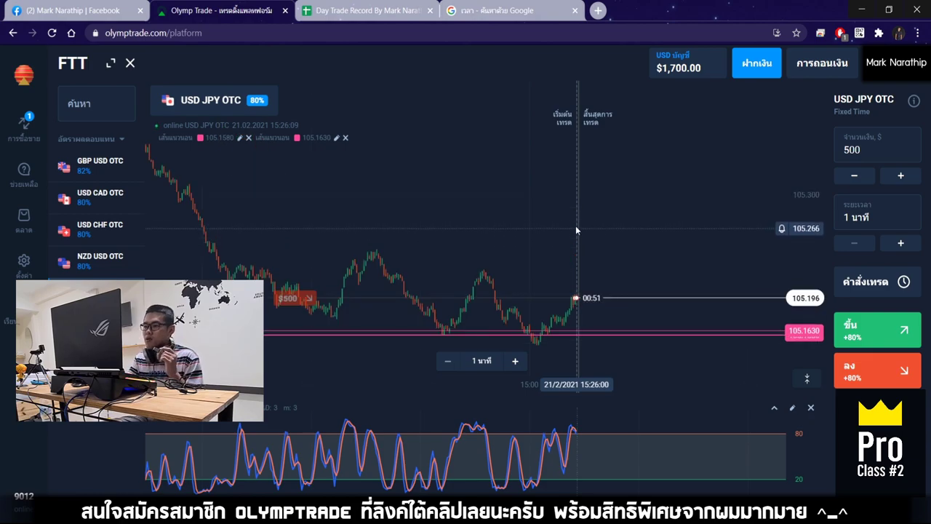
pyautogui.scroll(-5, 582, 208)
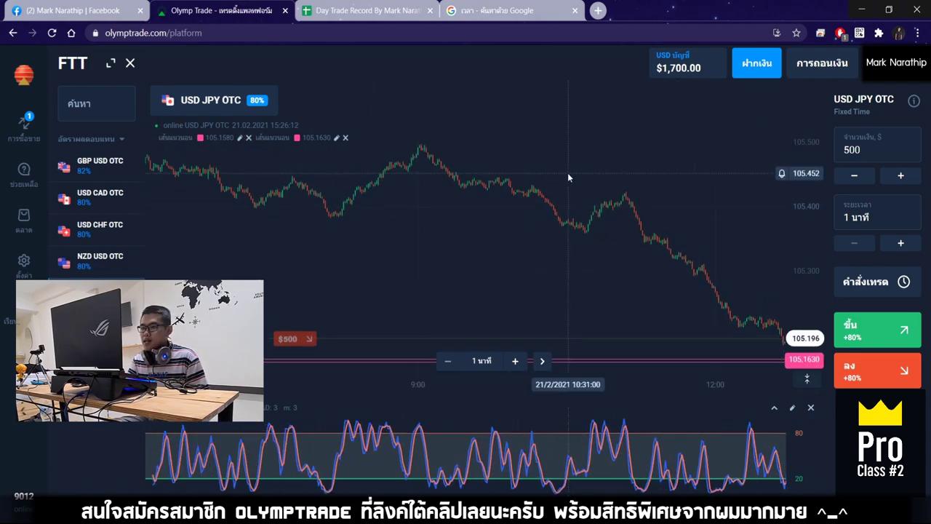
pyautogui.scroll(5, 558, 239)
pyautogui.scroll(5, 577, 215)
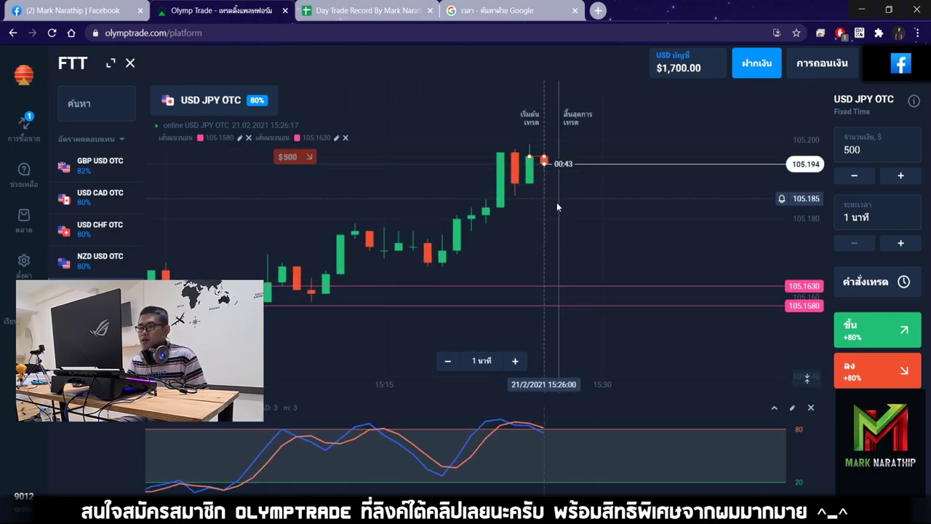
pyautogui.scroll(-1, 547, 188)
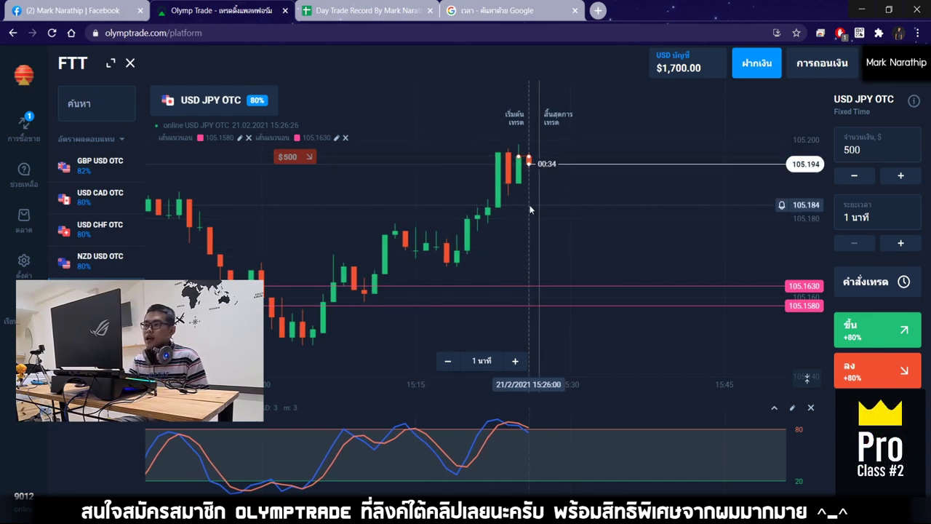
pyautogui.scroll(2, 530, 206)
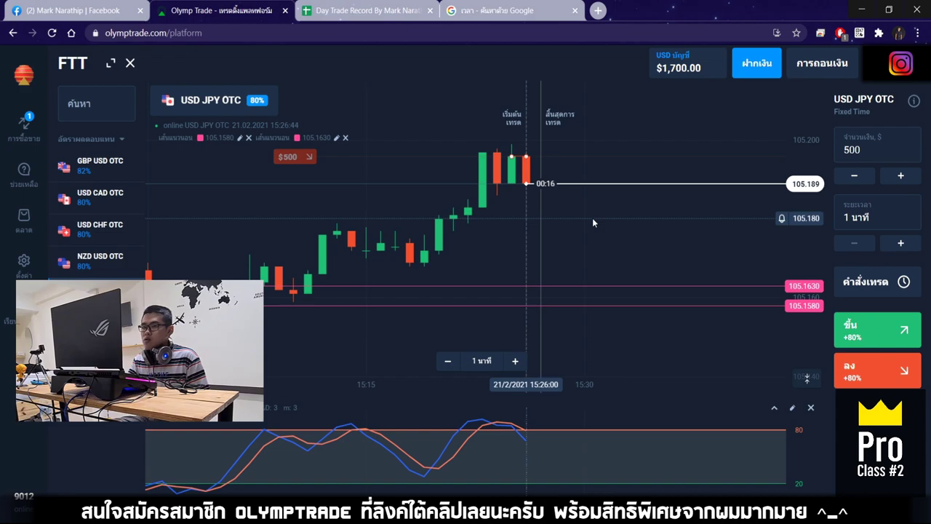
pyautogui.moveTo(592, 218); pyautogui.dragTo(611, 228)
pyautogui.scroll(-2, 575, 196)
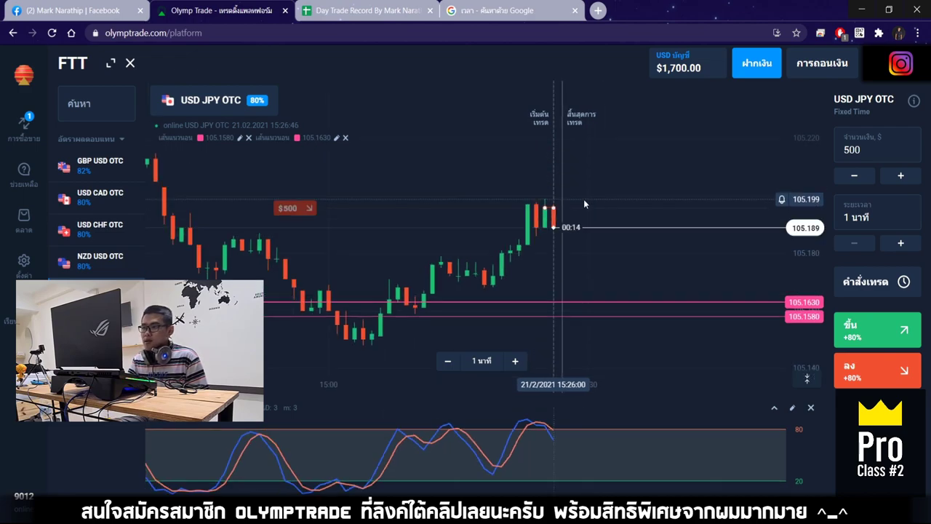
pyautogui.scroll(2, 570, 202)
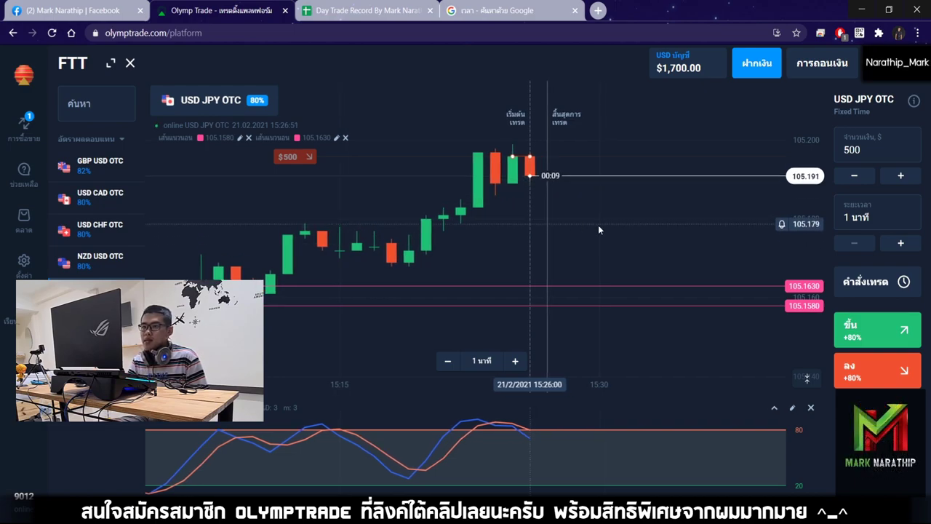
pyautogui.scroll(2, 570, 233)
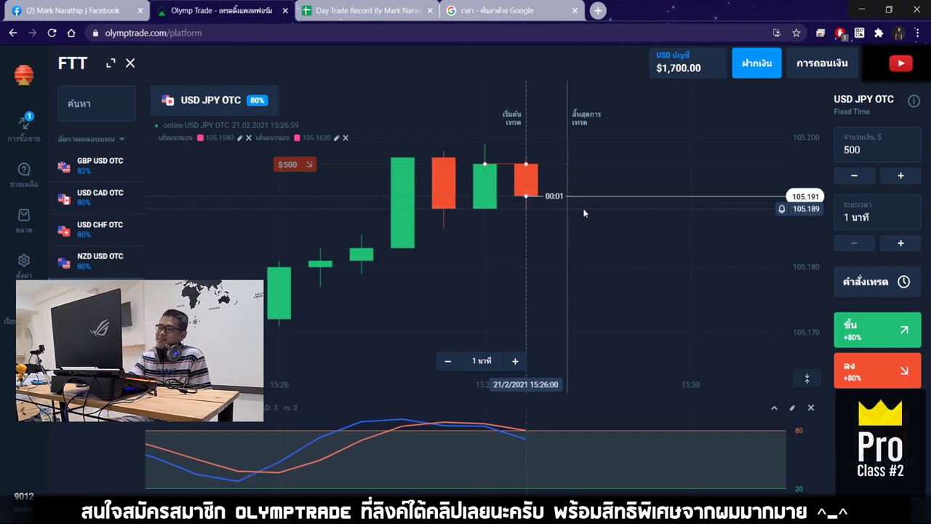
# In the Day Trade Record sheet, record trade 4 as a win (ชนะ) with 80% profit.
pyautogui.click(336, 11)
pyautogui.click(493, 311)
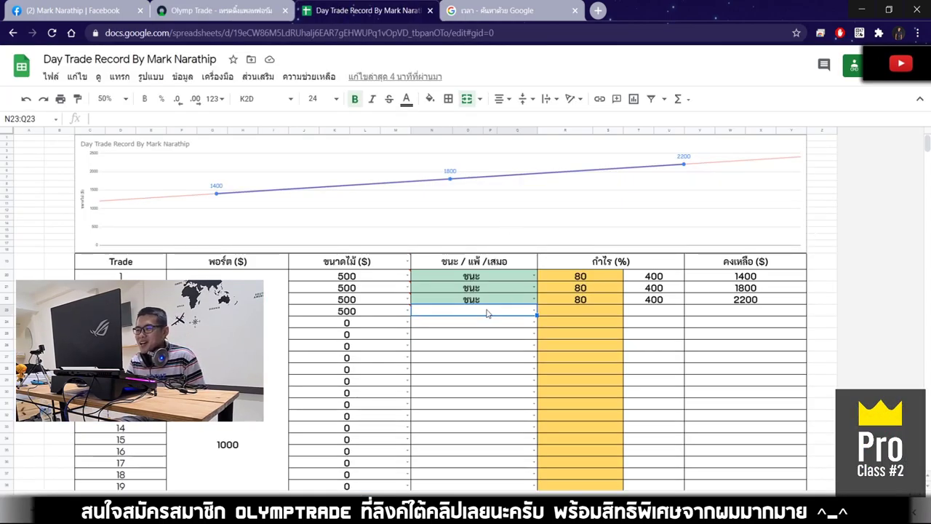
pyautogui.doubleClick(466, 315)
pyautogui.click(483, 331)
pyautogui.click(574, 312)
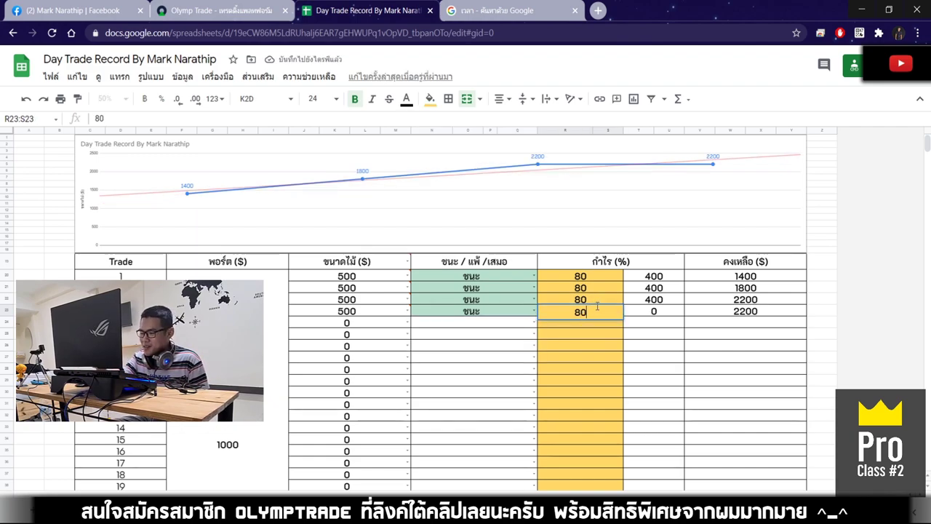
pyautogui.write('80')
pyautogui.press('Return')
pyautogui.click(595, 311)
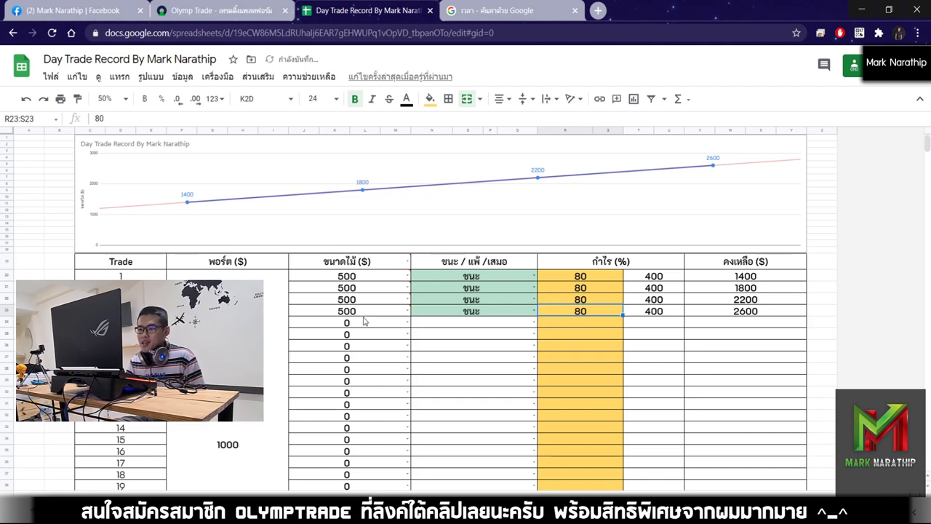
# Check trade 4's remaining balance (คงเหลือ) in the sheet against the USD account balance in Olymp Trade.
pyautogui.scroll(-2, 557, 347)
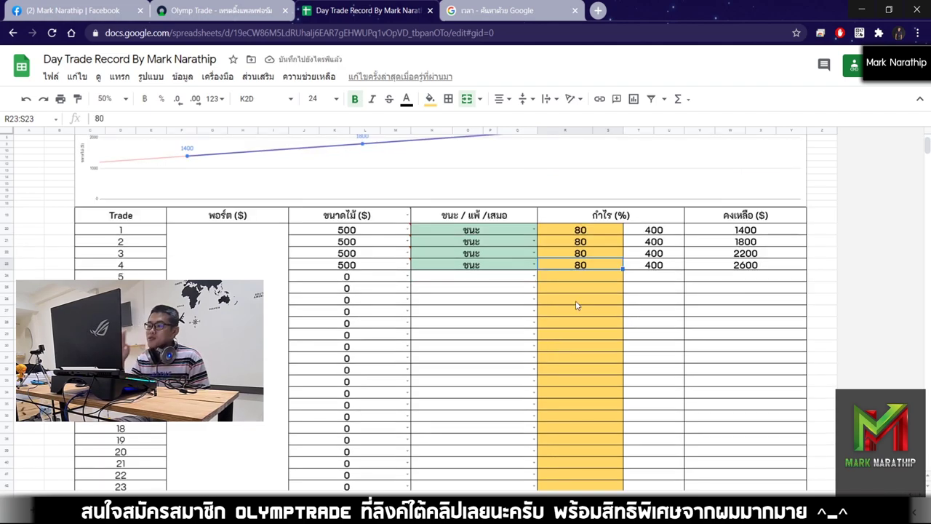
pyautogui.scroll(2, 577, 305)
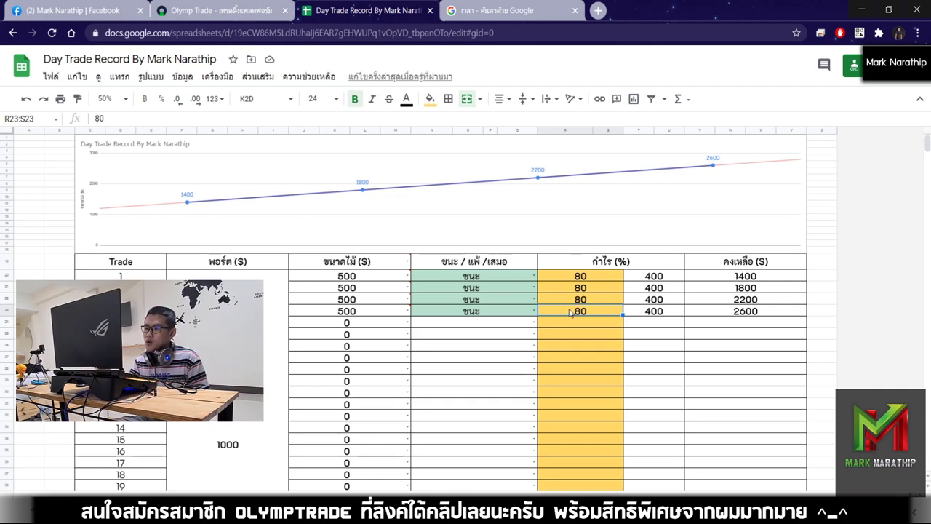
pyautogui.scroll(-2, 572, 313)
pyautogui.click(755, 265)
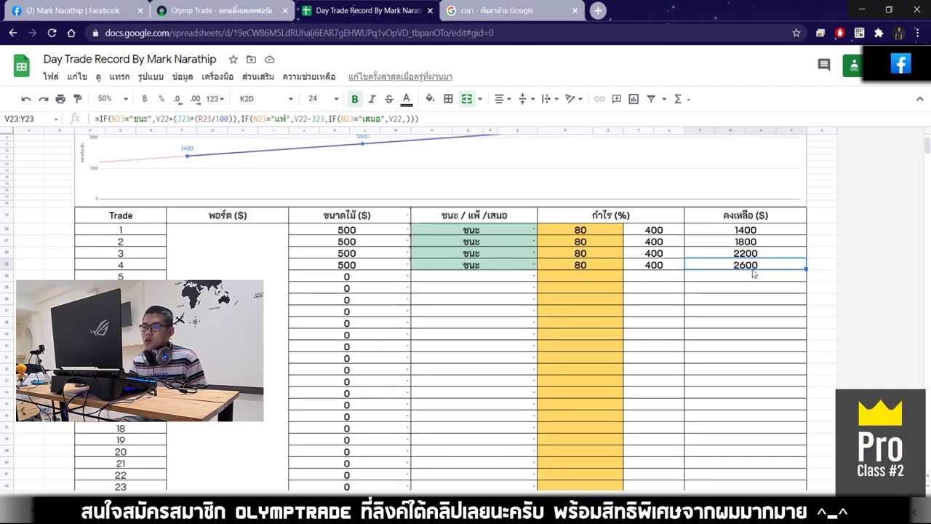
pyautogui.click(218, 16)
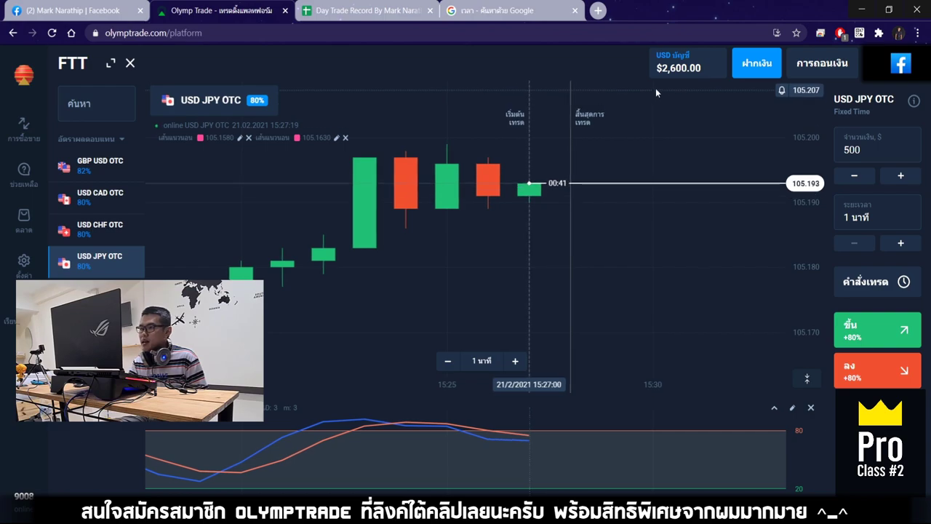
# Return to the Day Trade Record sheet and compare the total profit with the $500 goal in the summary row.
pyautogui.hotkey('ctrl', 'Tab')
pyautogui.scroll(-5, 553, 211)
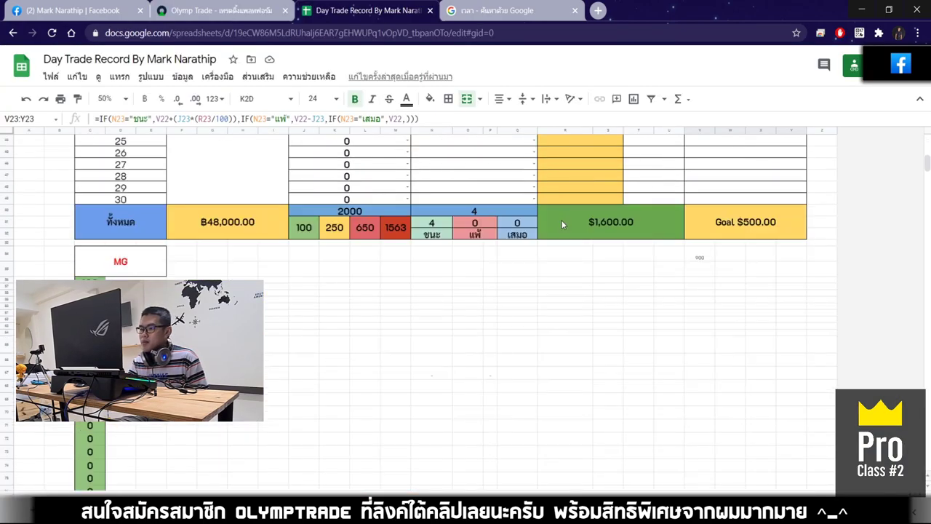
pyautogui.click(597, 225)
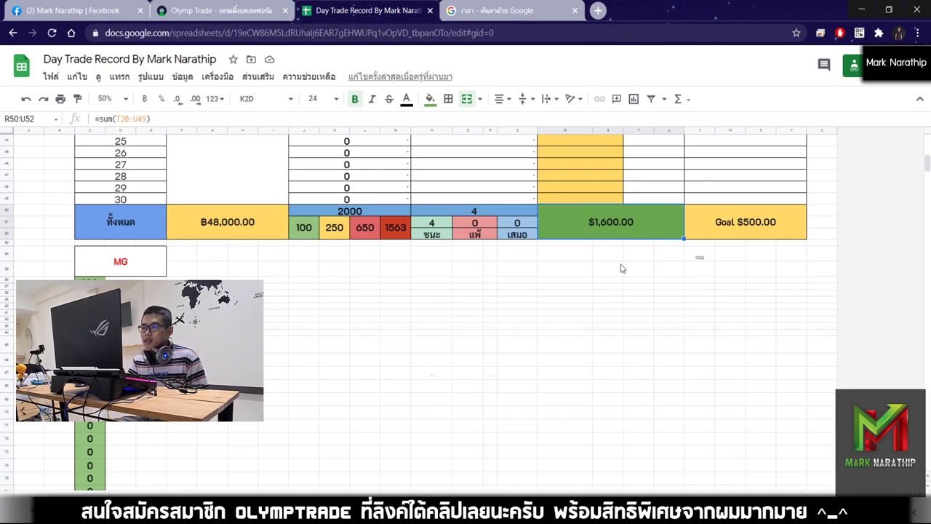
pyautogui.scroll(10, 614, 276)
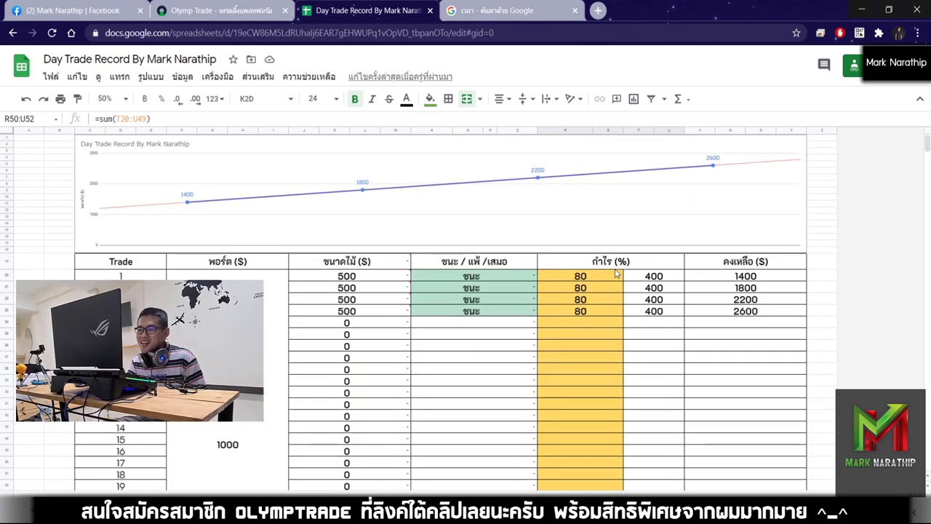
pyautogui.click(484, 336)
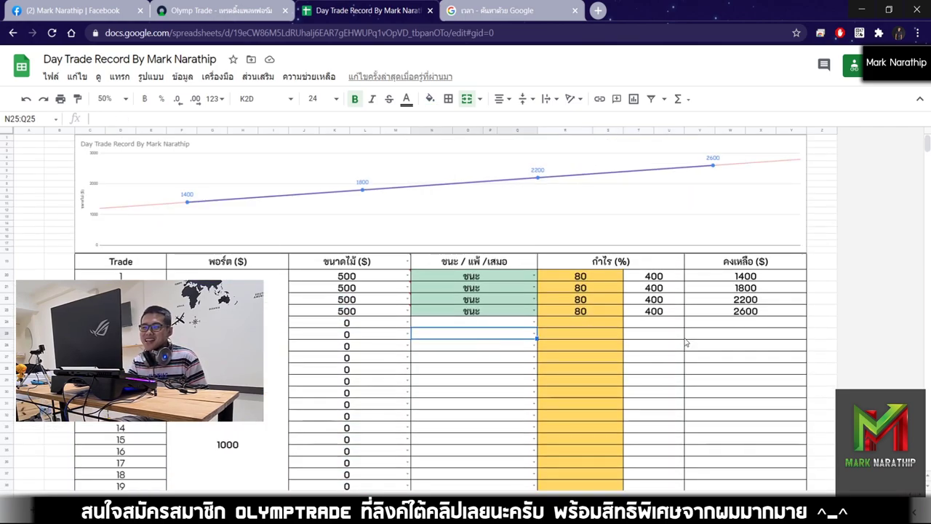
# Switch to the Google search for เวลา and reload it to check the current time.
pyautogui.click(509, 10)
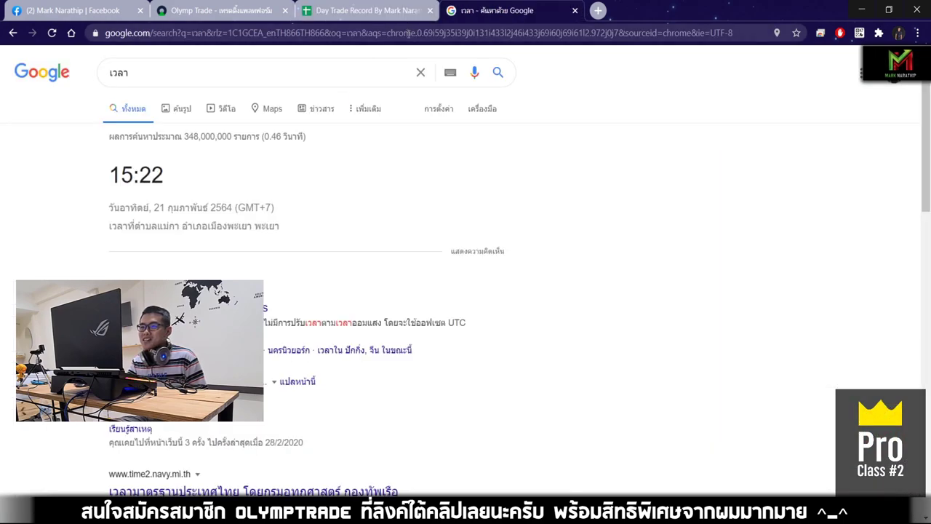
pyautogui.click(408, 33)
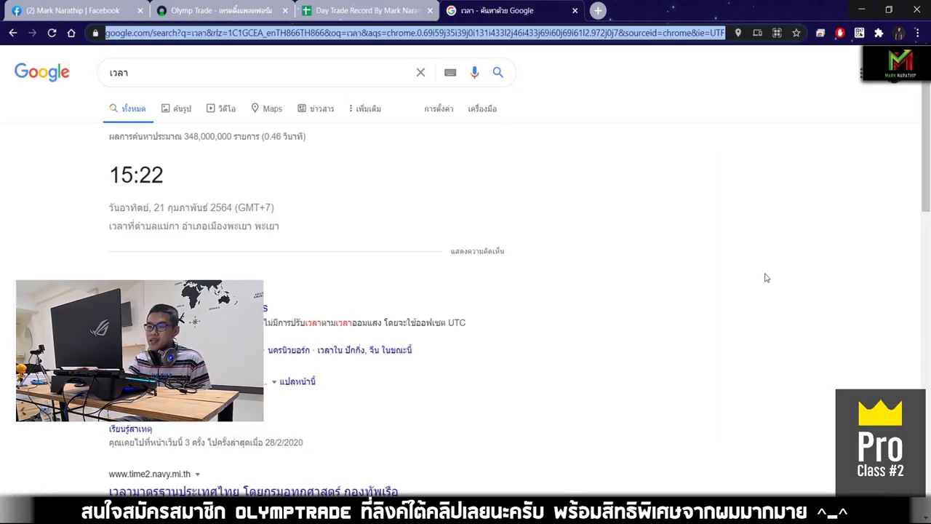
pyautogui.press('Return')
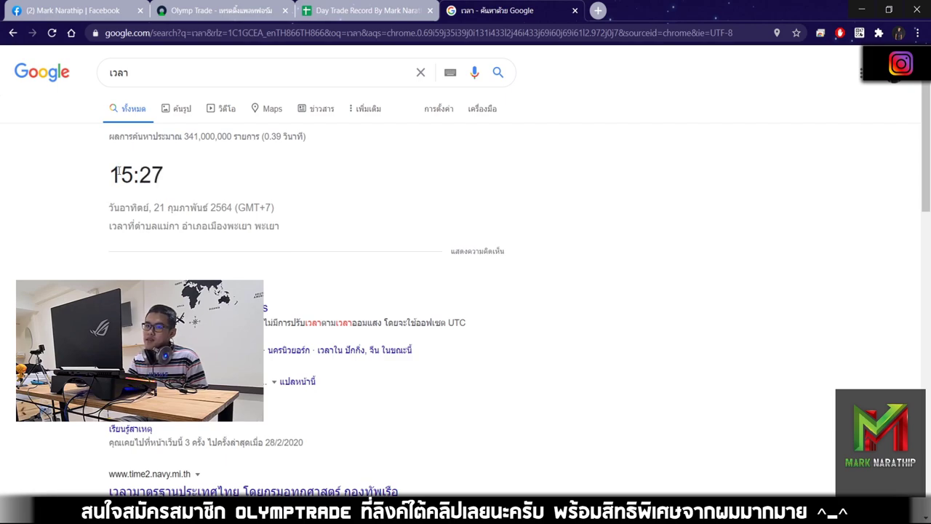
pyautogui.moveTo(171, 165); pyautogui.dragTo(285, 186)
pyautogui.click(285, 186)
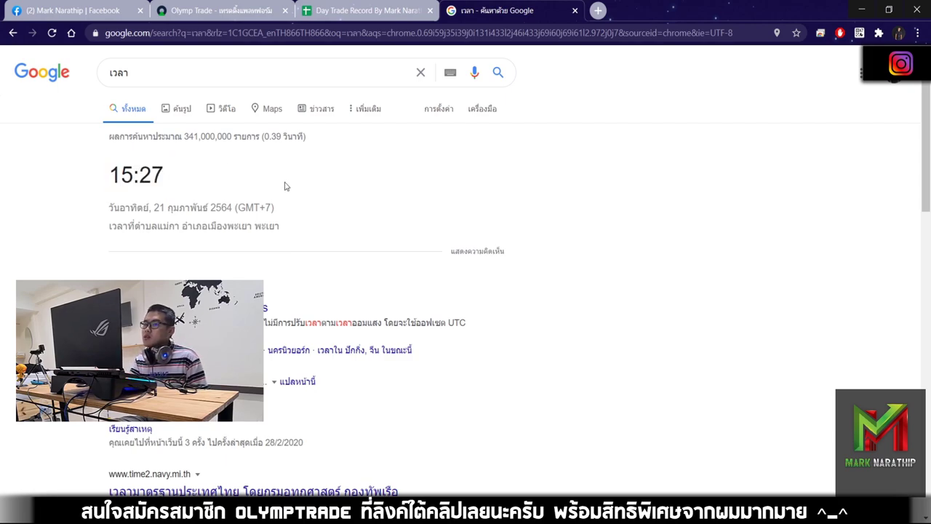
# Go back to the Day Trade Record sheet and review the total profit cell and trade 4's profit amount.
pyautogui.click(371, 10)
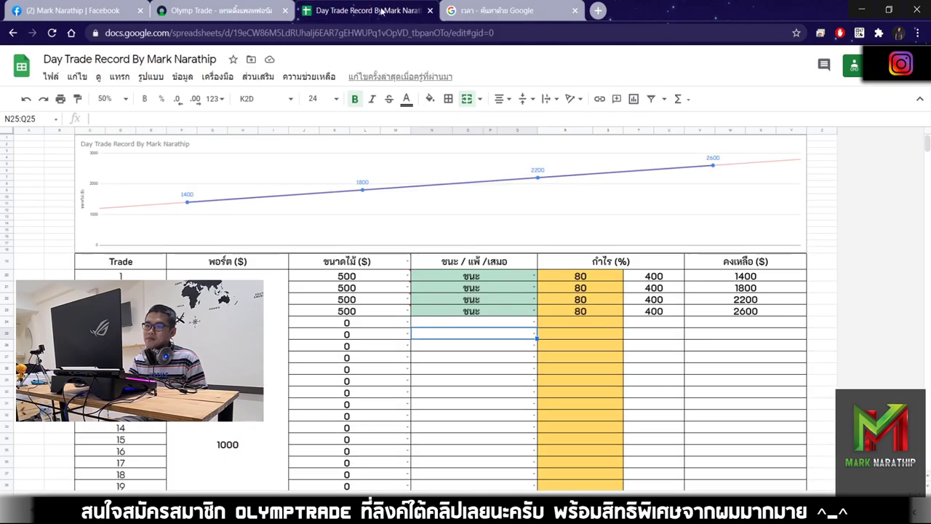
pyautogui.scroll(-5, 509, 273)
pyautogui.click(596, 315)
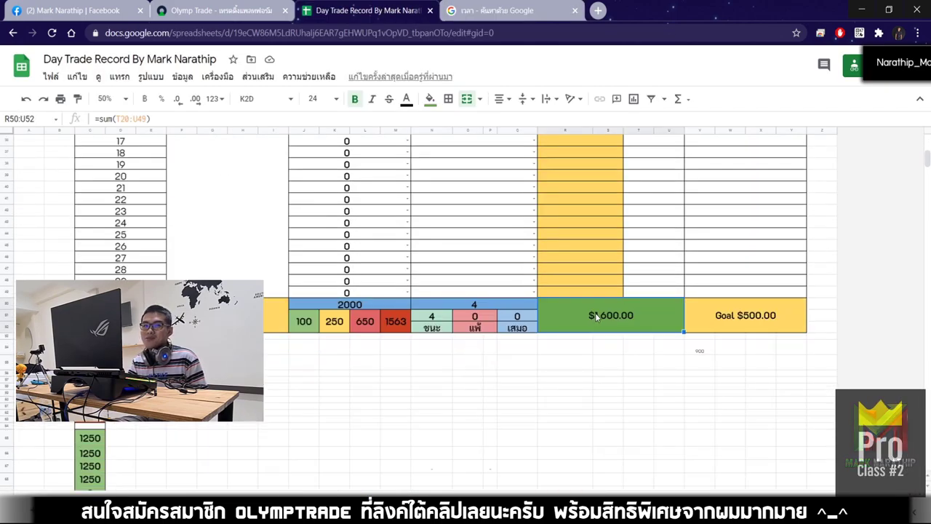
pyautogui.scroll(5, 661, 287)
pyautogui.click(642, 315)
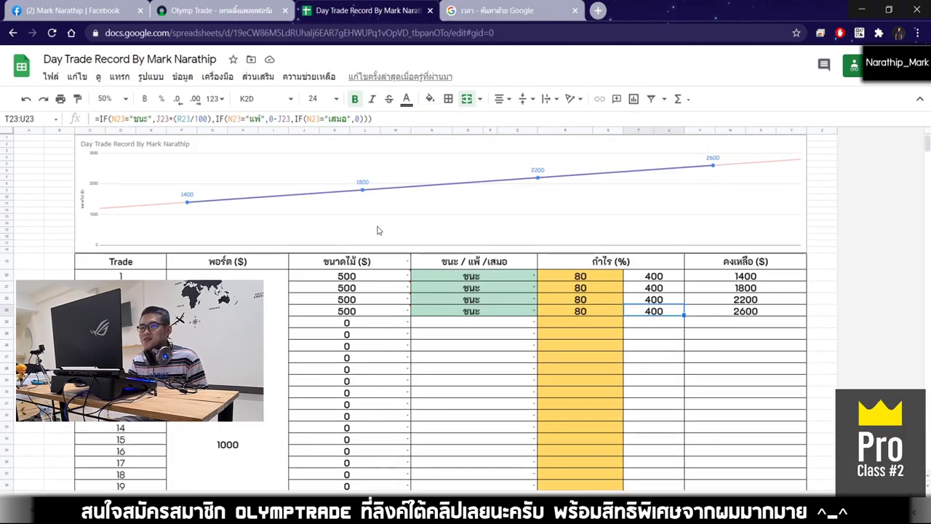
# Switch to Olymp Trade and review the GBP USD, USD CAD, USD CHF and USD JPY OTC charts for an entry.
pyautogui.click(226, 15)
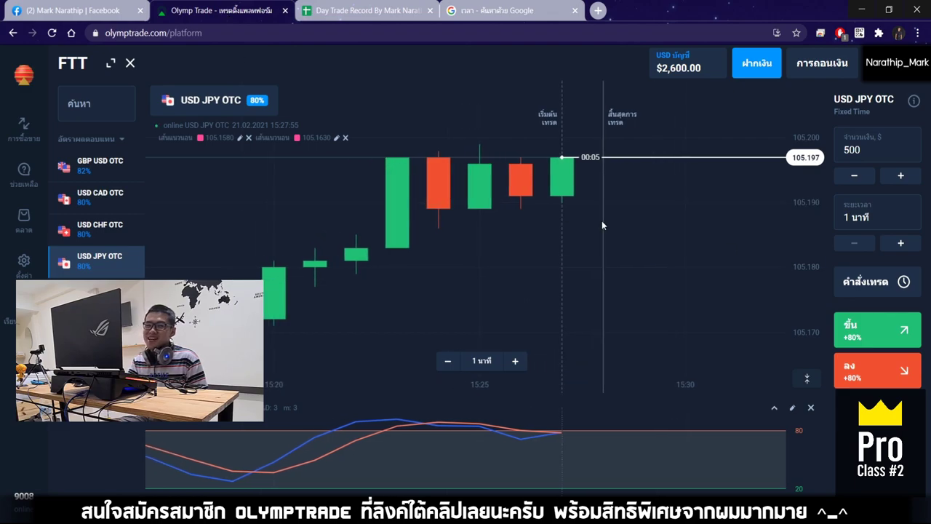
pyautogui.scroll(-8, 603, 227)
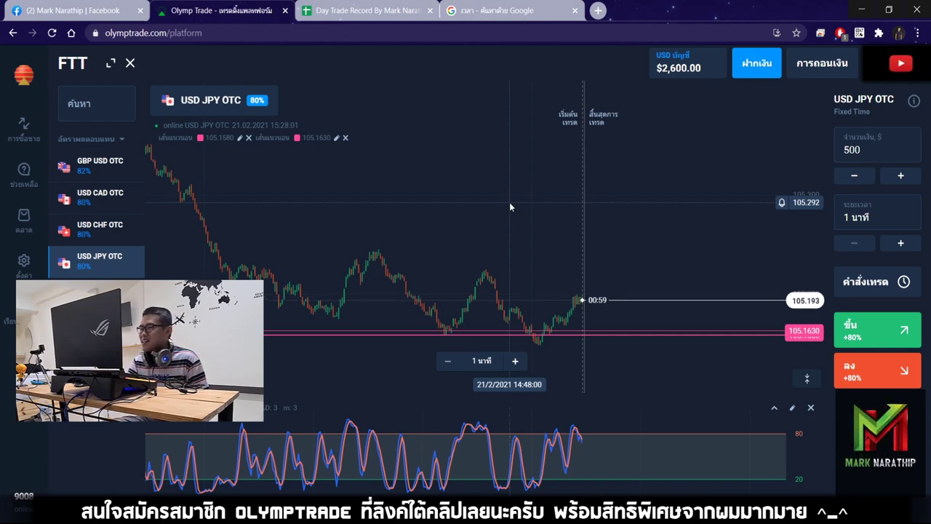
pyautogui.click(116, 165)
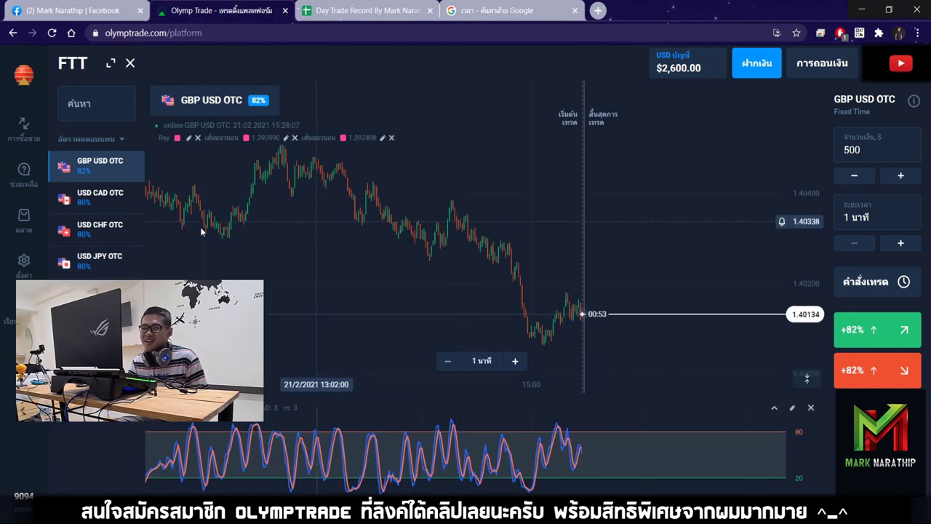
pyautogui.click(121, 202)
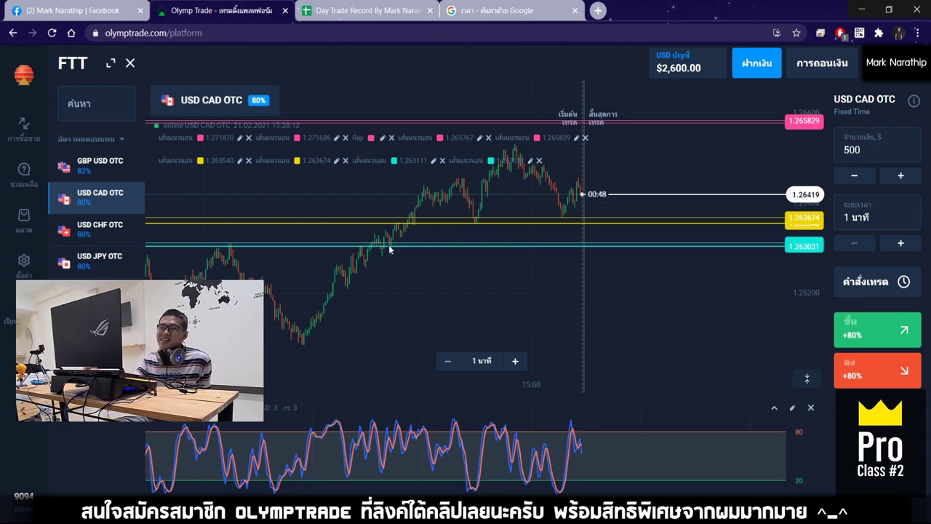
pyautogui.click(139, 233)
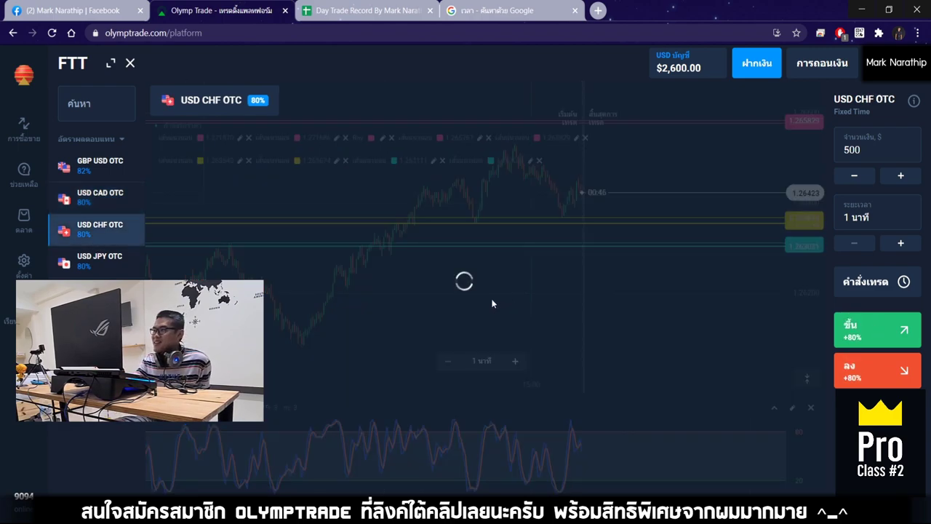
pyautogui.click(99, 260)
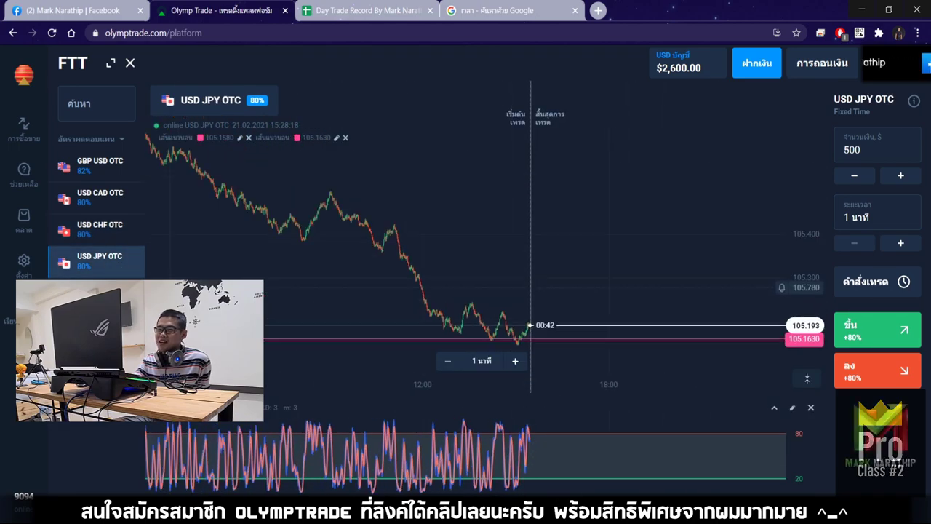
# Go through the GBP USD, USD CAD and USD CHF OTC charts again to examine their recent price movement.
pyautogui.click(142, 179)
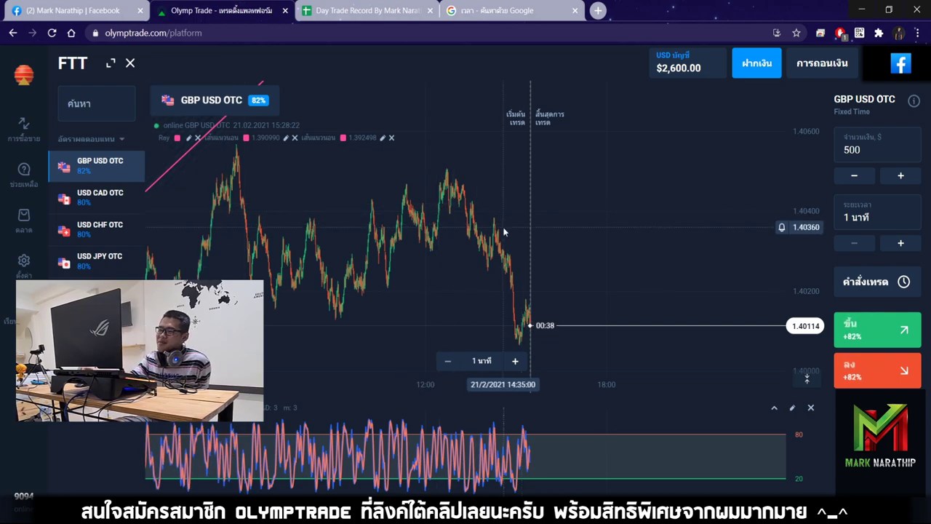
pyautogui.moveTo(504, 231); pyautogui.dragTo(539, 221)
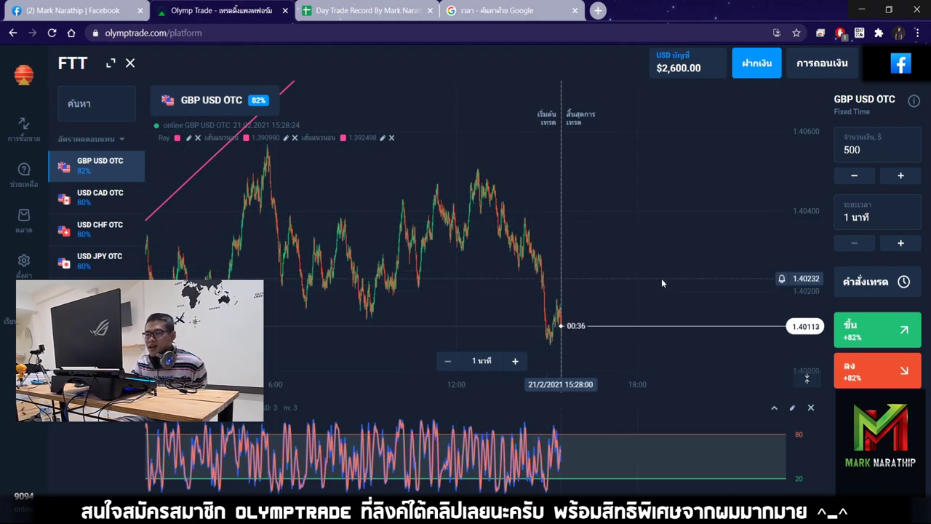
pyautogui.click(98, 197)
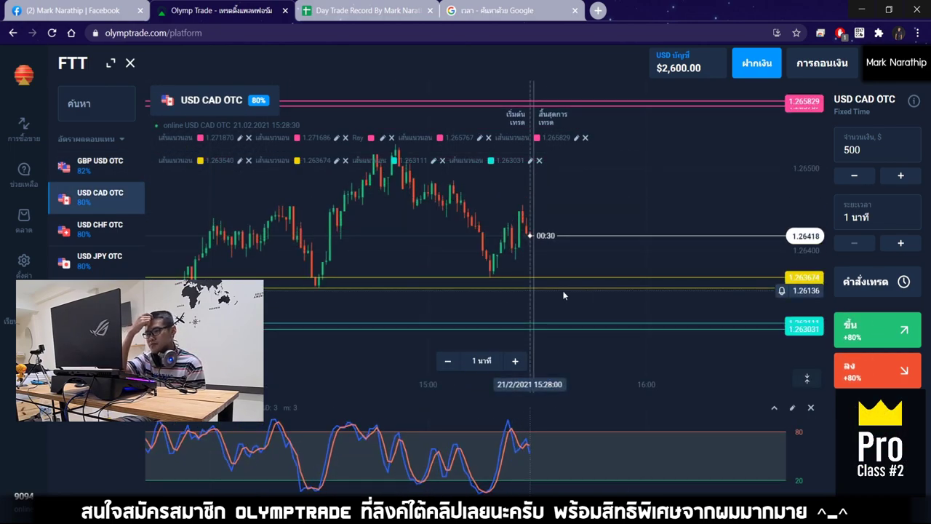
pyautogui.click(90, 229)
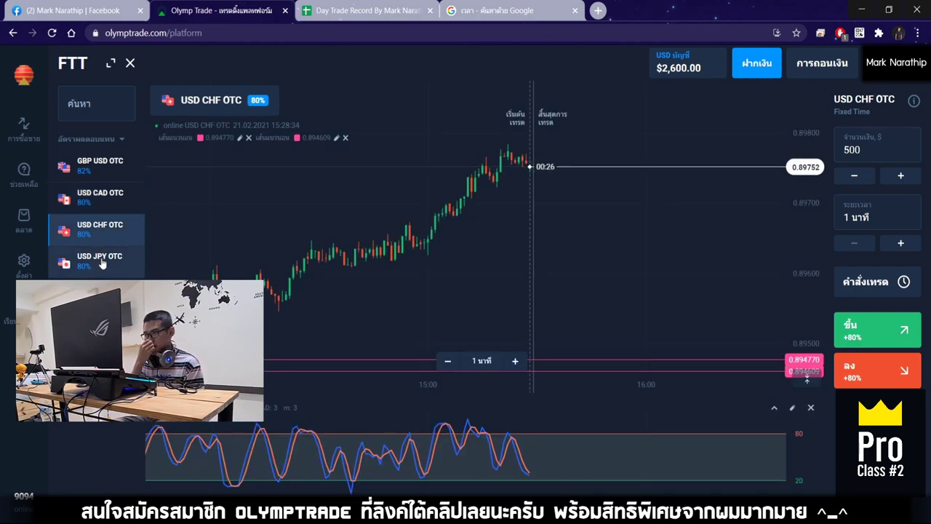
pyautogui.scroll(-3, 357, 259)
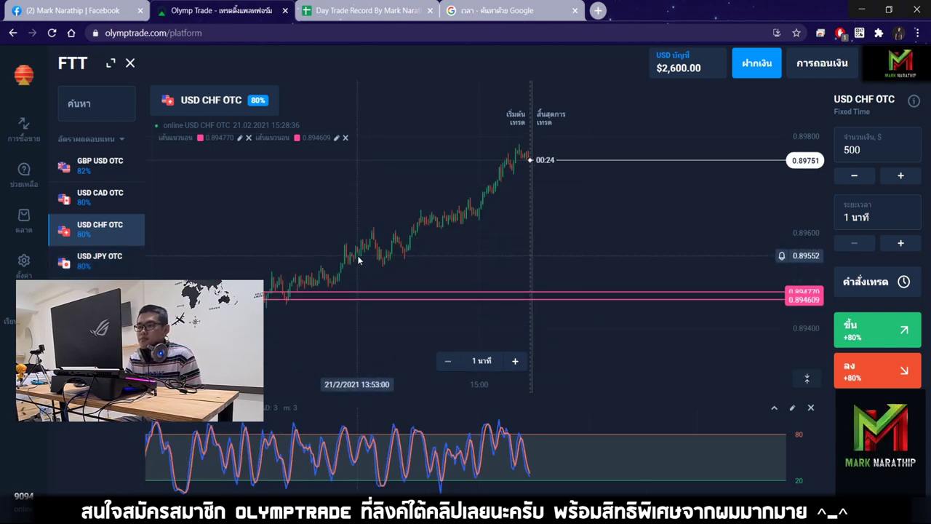
# Open the USD JPY OTC chart and place a $500 one-minute down (ลง) trade.
pyautogui.click(140, 257)
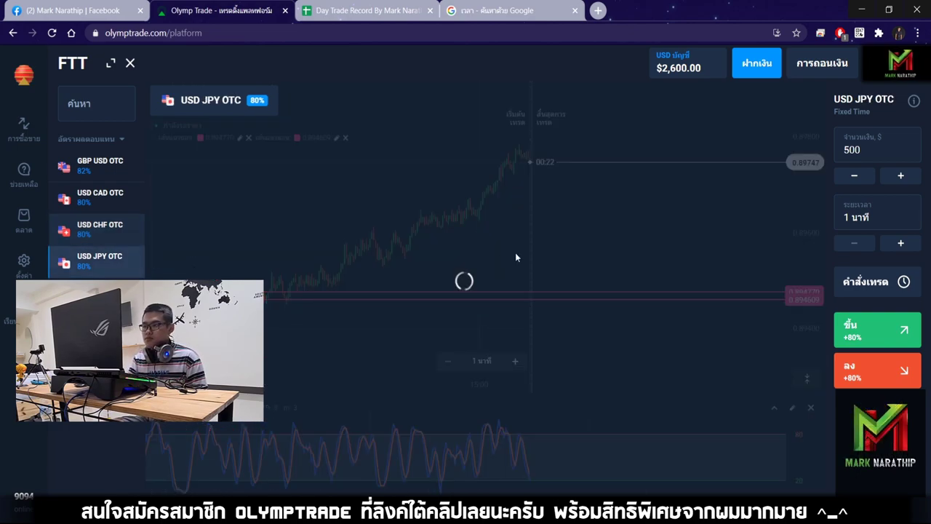
pyautogui.scroll(4, 502, 221)
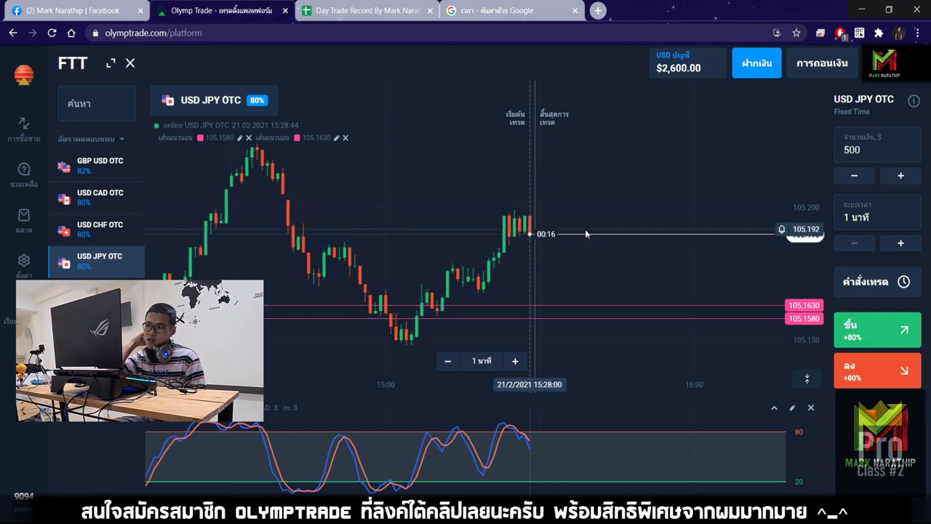
pyautogui.scroll(3, 585, 230)
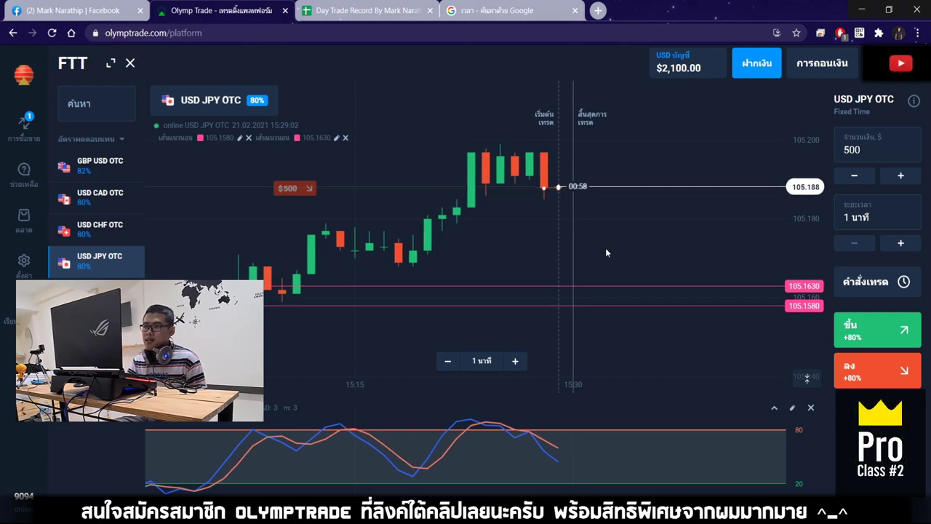
# Enter 500 as trade 5's position size (ขนาดไม้) in the Day Trade Record sheet.
pyautogui.click(313, 12)
pyautogui.click(369, 326)
pyautogui.write('5')
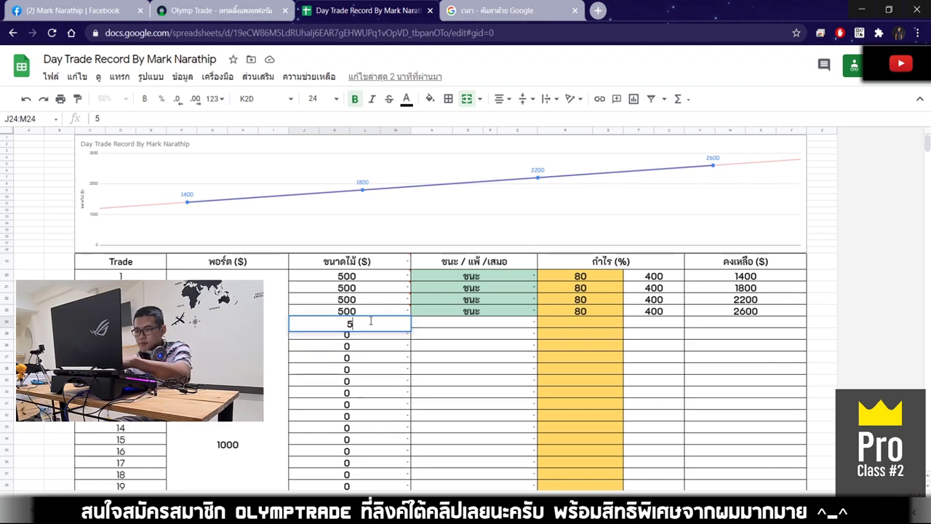
pyautogui.write('00')
pyautogui.press('Tab')
# Return to Olymp Trade and monitor the open USD JPY OTC down trade until it expires, examining the wider trend.
pyautogui.click(215, 10)
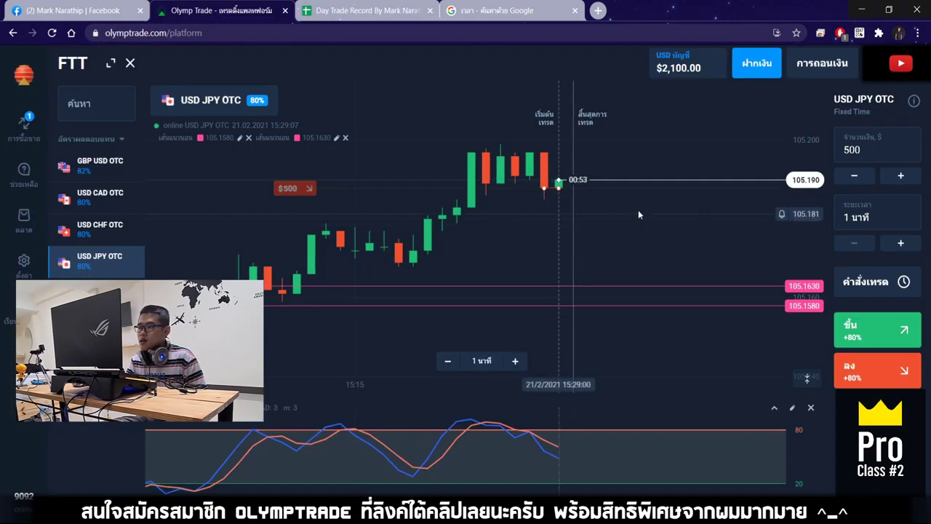
pyautogui.scroll(-5, 567, 195)
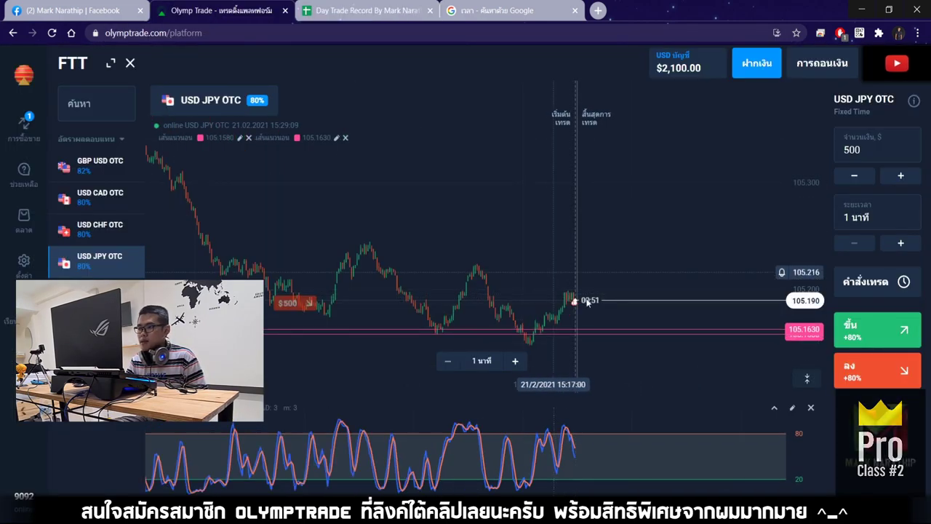
pyautogui.scroll(-5, 508, 197)
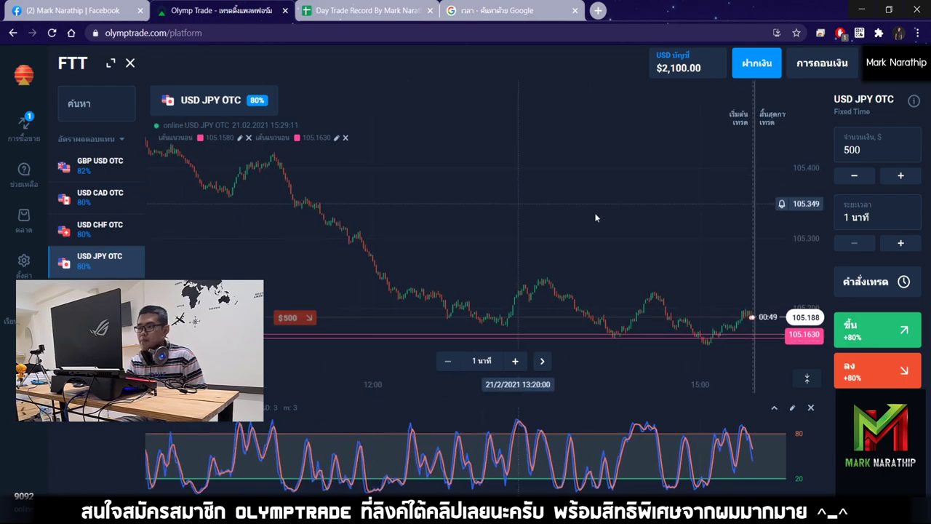
pyautogui.scroll(-5, 383, 145)
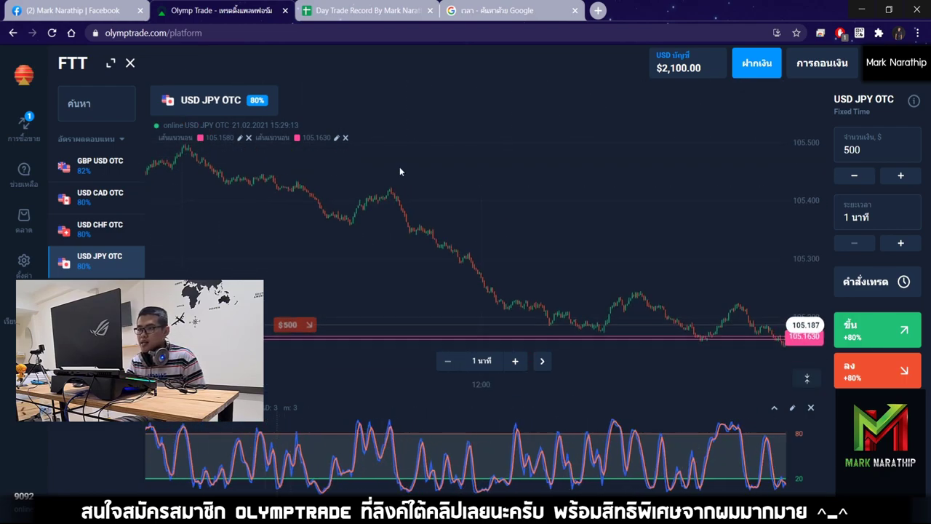
pyautogui.scroll(5, 540, 306)
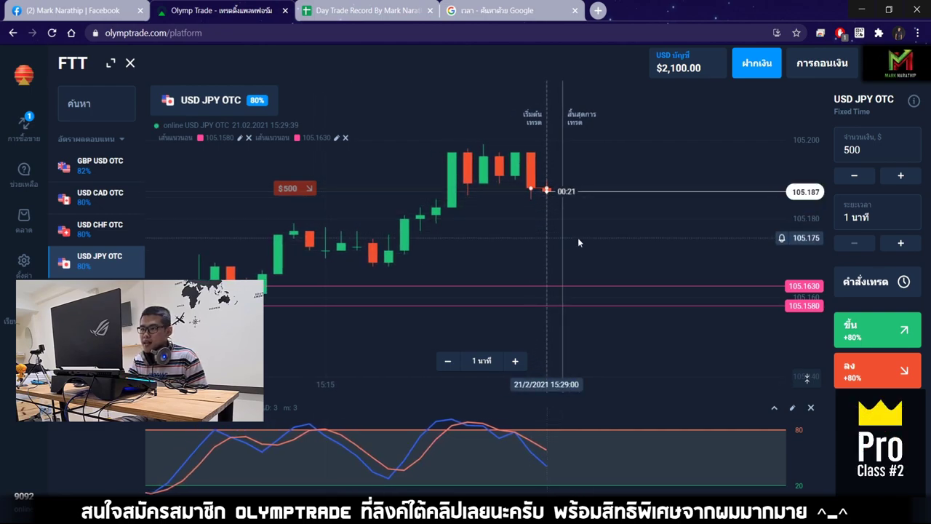
pyautogui.scroll(-3, 589, 238)
pyautogui.scroll(3, 567, 243)
pyautogui.scroll(2, 562, 230)
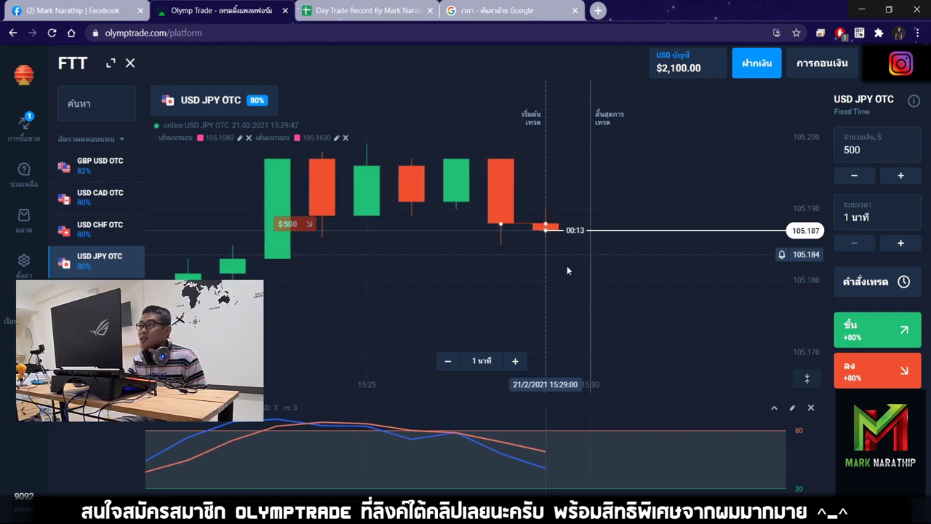
pyautogui.scroll(-5, 567, 266)
pyautogui.scroll(-5, 569, 276)
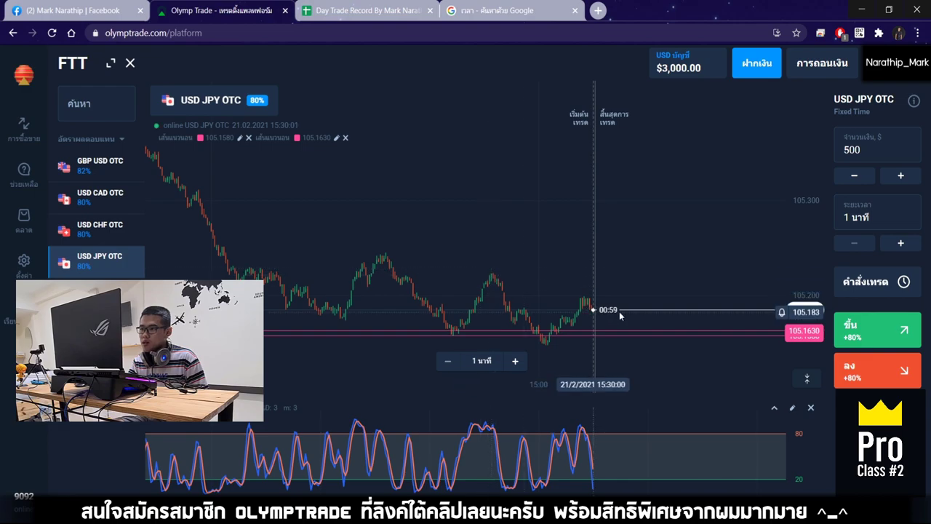
# Check the USD account balance, and record trade 5 in the Day Trade Record sheet as ชนะ with 80 percent profit.
pyautogui.click(357, 10)
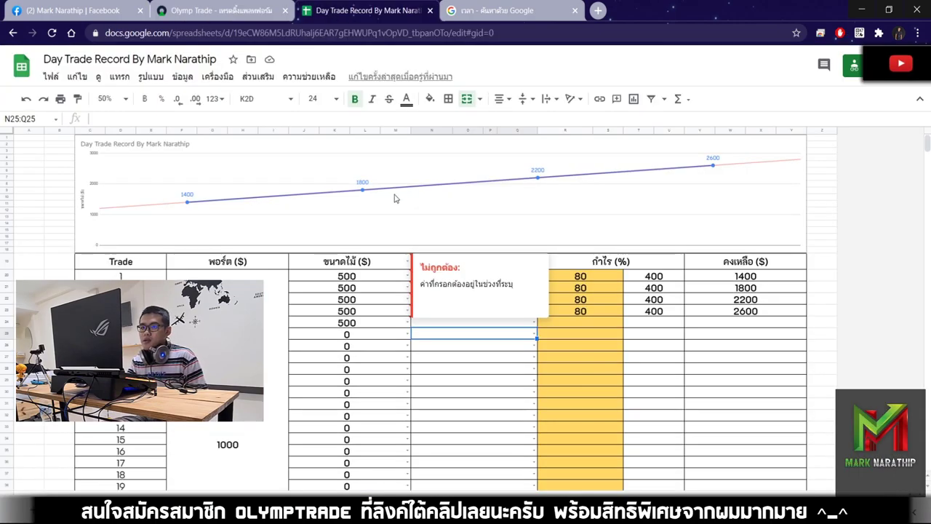
pyautogui.click(248, 10)
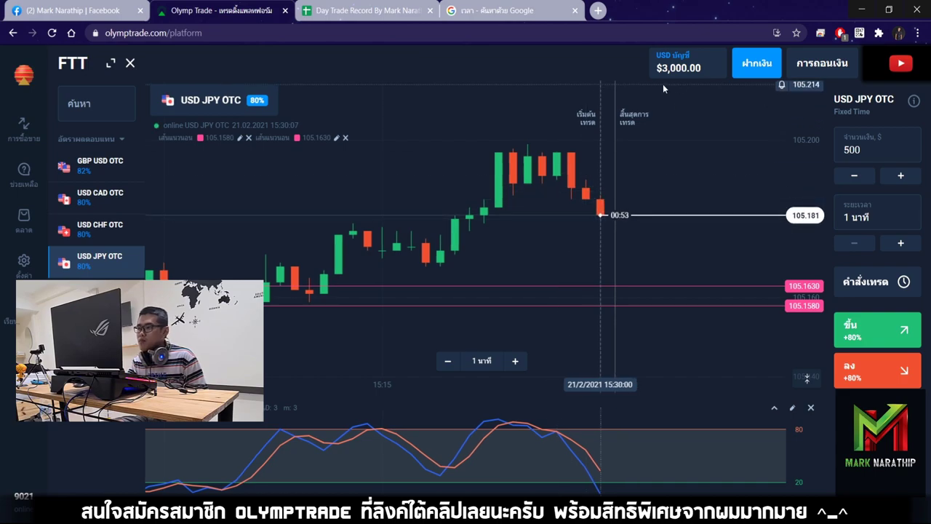
pyautogui.click(348, 12)
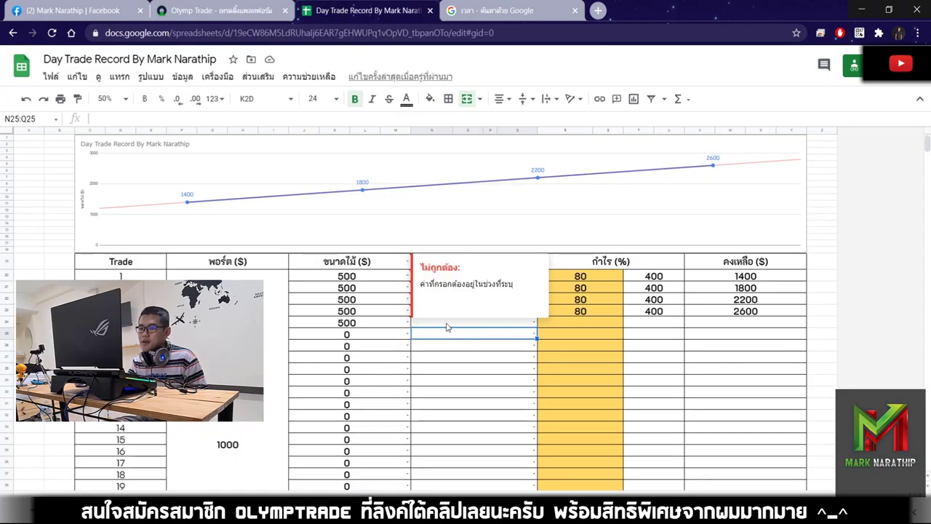
pyautogui.click(488, 327)
pyautogui.doubleClick(481, 323)
pyautogui.click(447, 339)
pyautogui.click(592, 323)
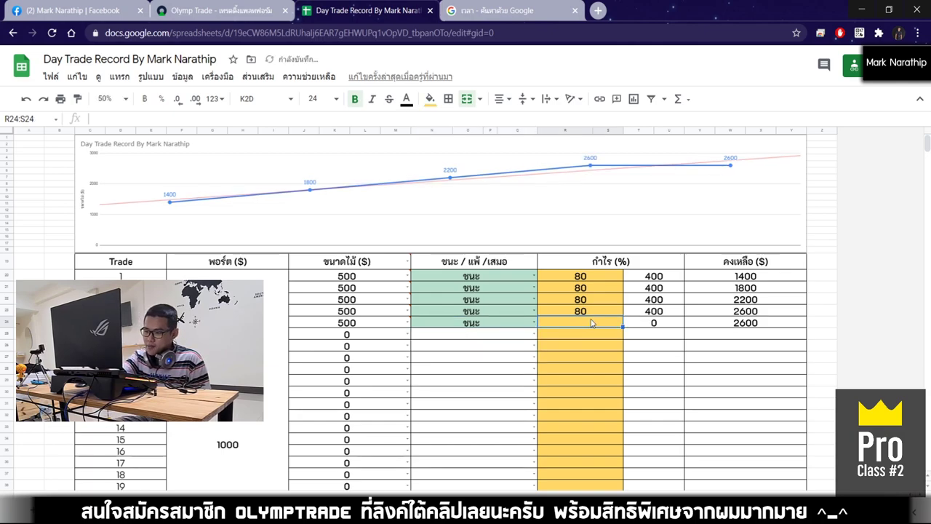
pyautogui.press('Return')
# Compare the total profit in the sheet's summary row with the $500 goal and review trade 5's row.
pyautogui.click(593, 381)
pyautogui.scroll(-5, 592, 379)
pyautogui.click(610, 380)
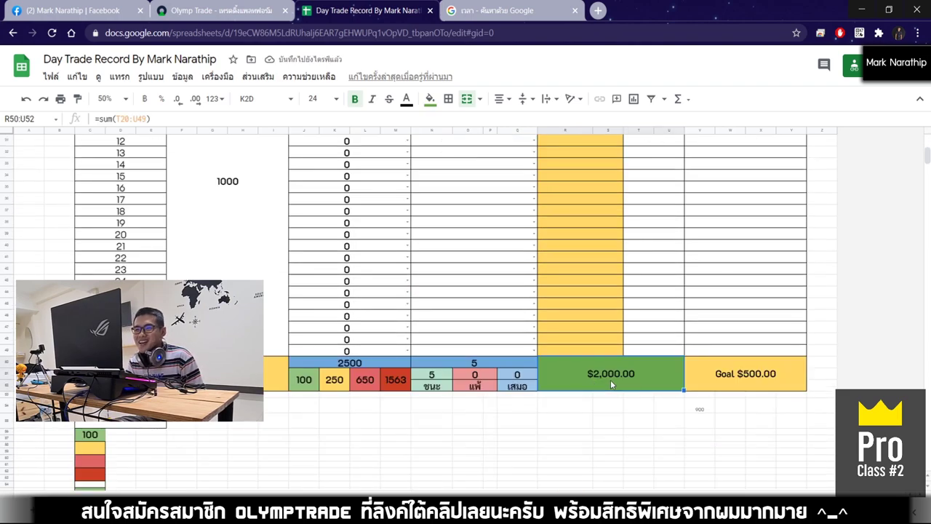
pyautogui.scroll(-2, 610, 380)
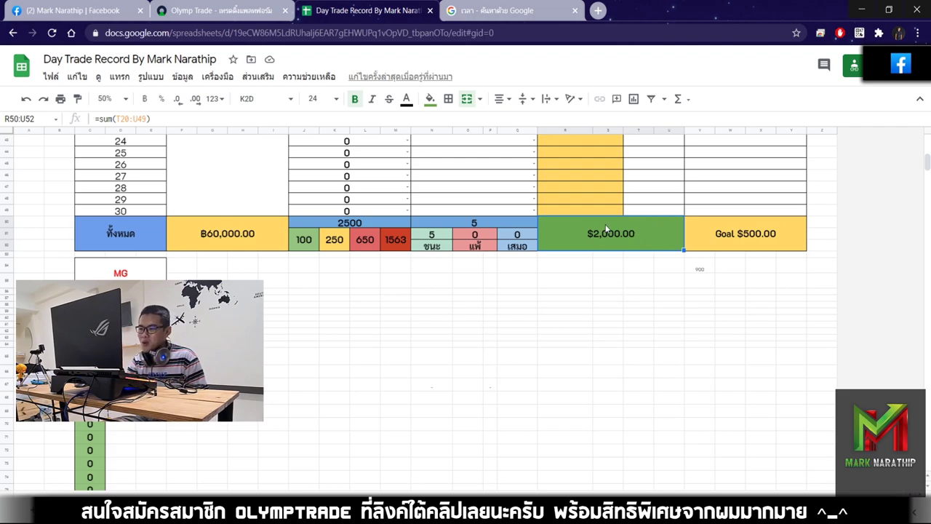
pyautogui.scroll(10, 631, 260)
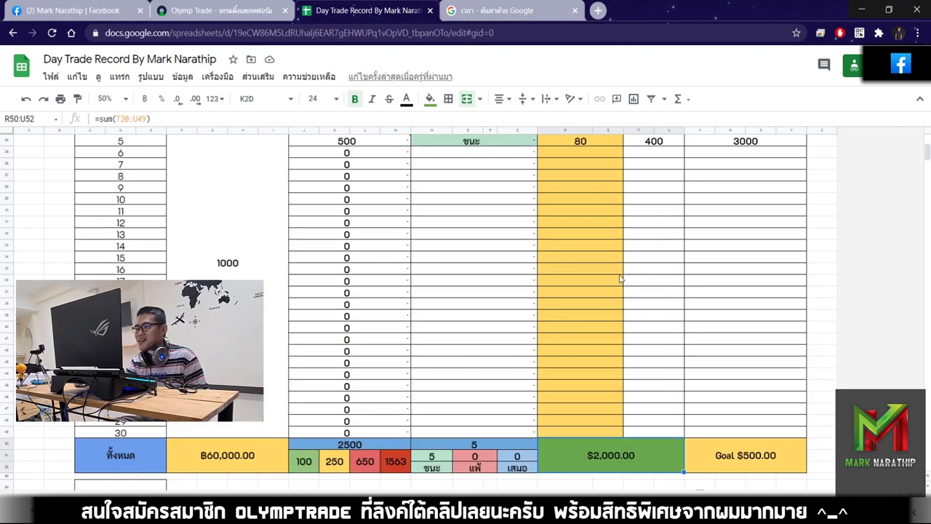
# Switch to the Google search for เวลา, reload it and check the displayed current time.
pyautogui.click(481, 10)
pyautogui.click(479, 36)
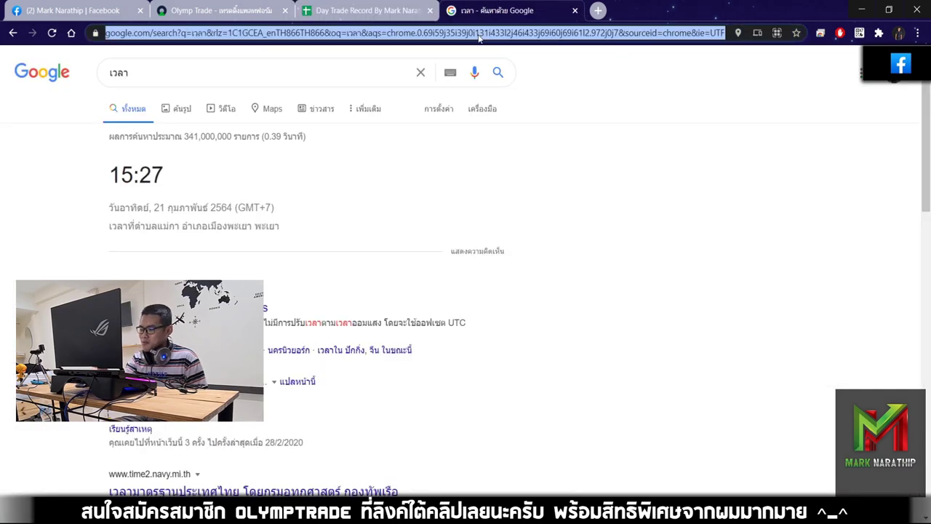
pyautogui.press('Return')
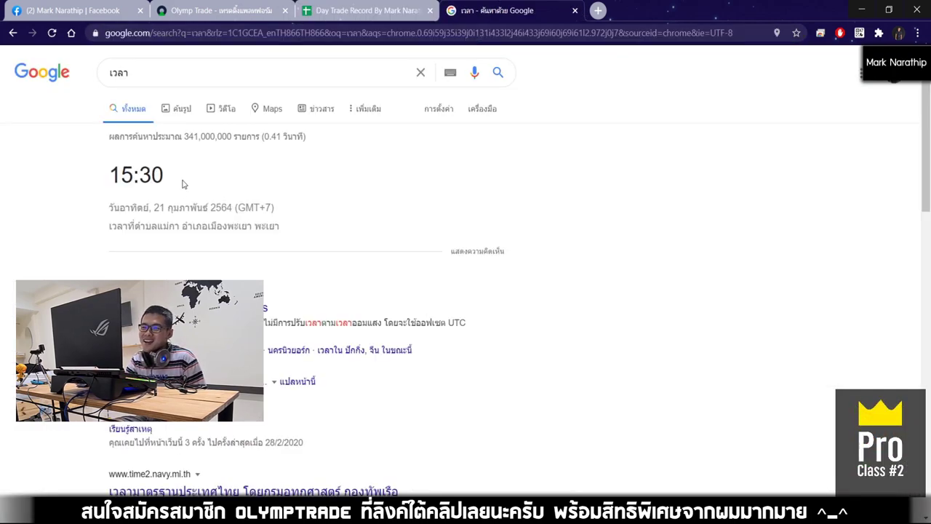
pyautogui.moveTo(133, 170); pyautogui.dragTo(98, 170)
pyautogui.click(261, 193)
pyautogui.moveTo(191, 178); pyautogui.dragTo(120, 160)
pyautogui.click(254, 193)
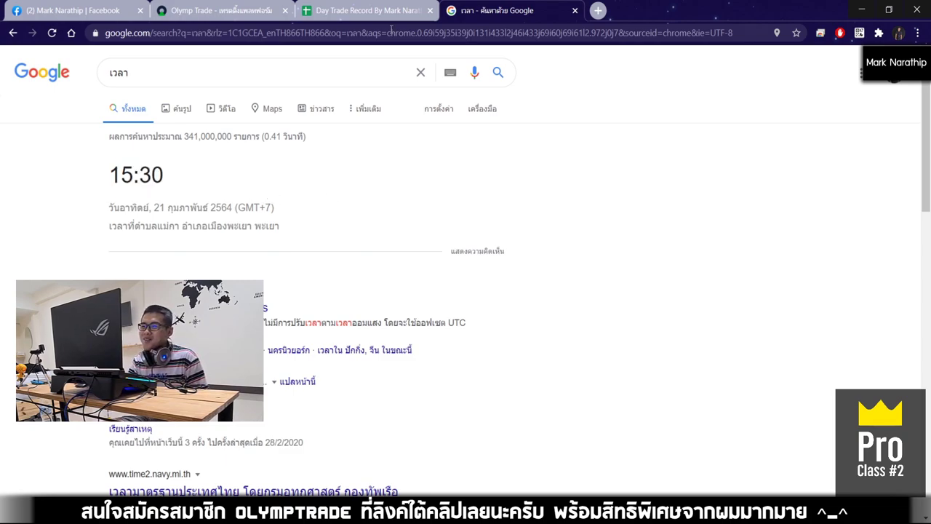
# Return to the Day Trade Record sheet, enter 500 as trade 6's position size and select its result cell.
pyautogui.click(355, 12)
pyautogui.click(468, 336)
pyautogui.press('Left')
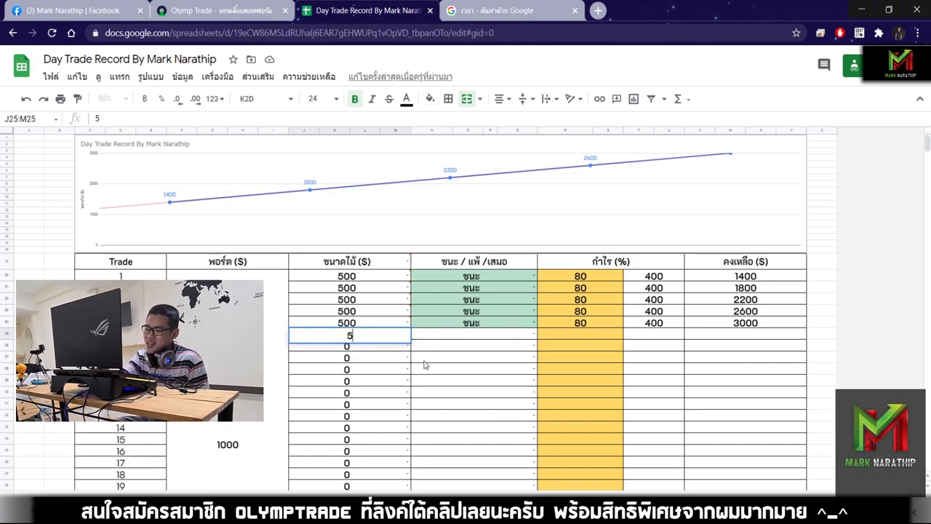
pyautogui.press('Return')
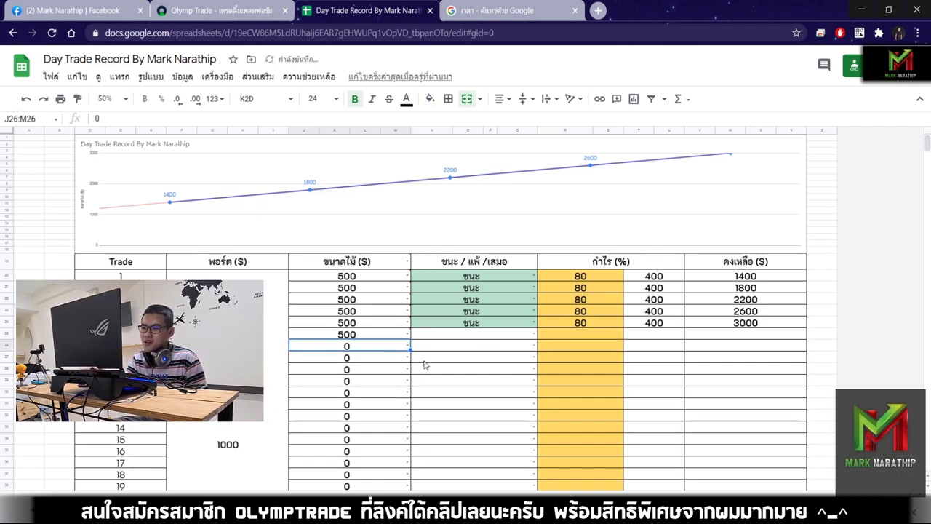
pyautogui.click(465, 359)
pyautogui.click(469, 335)
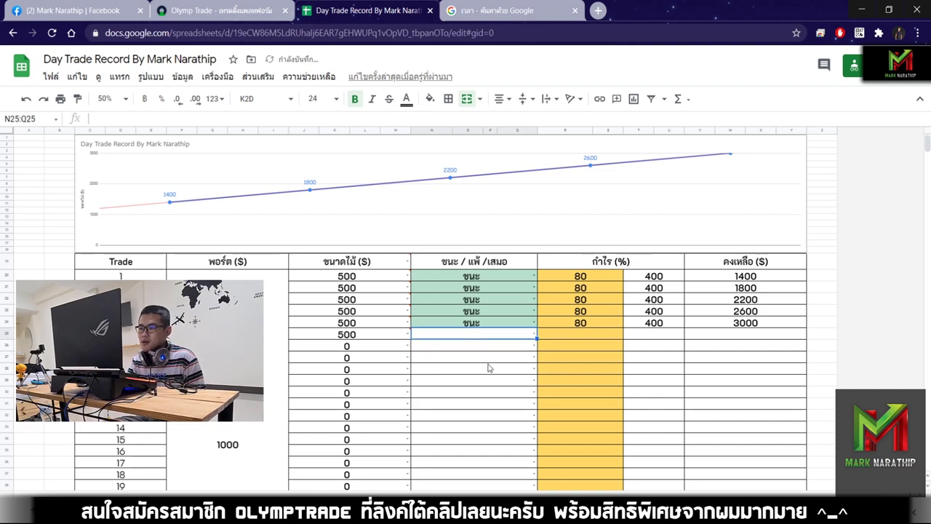
# Check the total profit formula cell in the sheet's summary row, and return to trade 6's result cell.
pyautogui.scroll(-4, 516, 366)
pyautogui.click(620, 343)
pyautogui.scroll(4, 619, 343)
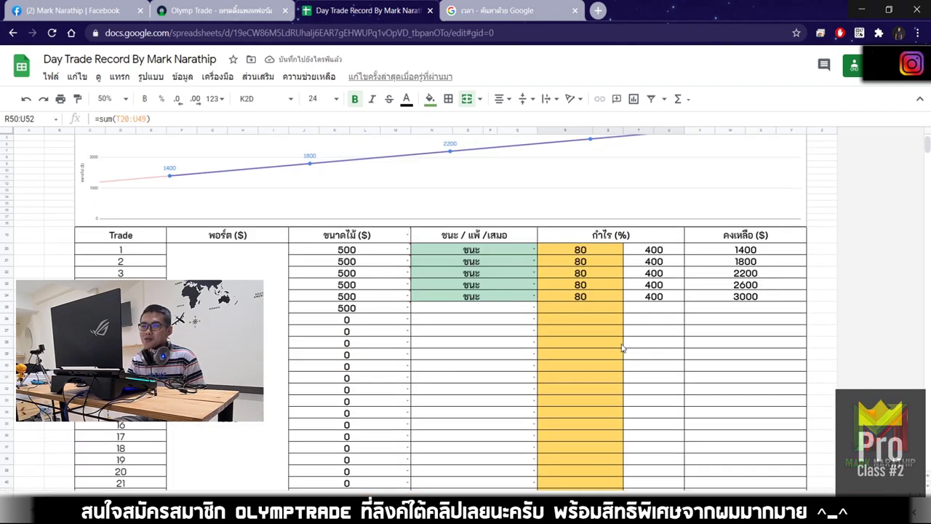
pyautogui.click(502, 335)
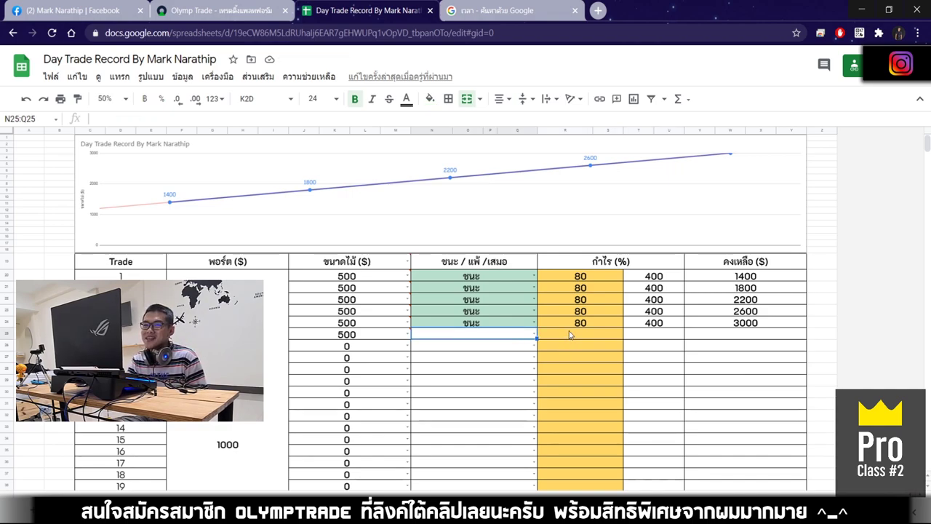
# Switch to the Google search for เวลา, reload the page and check the current time again.
pyautogui.click(514, 11)
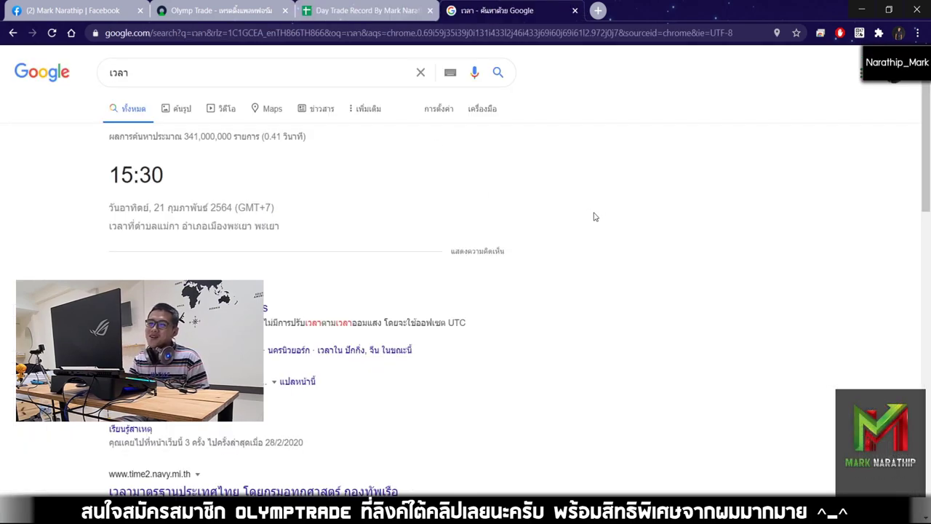
pyautogui.click(245, 33)
pyautogui.press('Return')
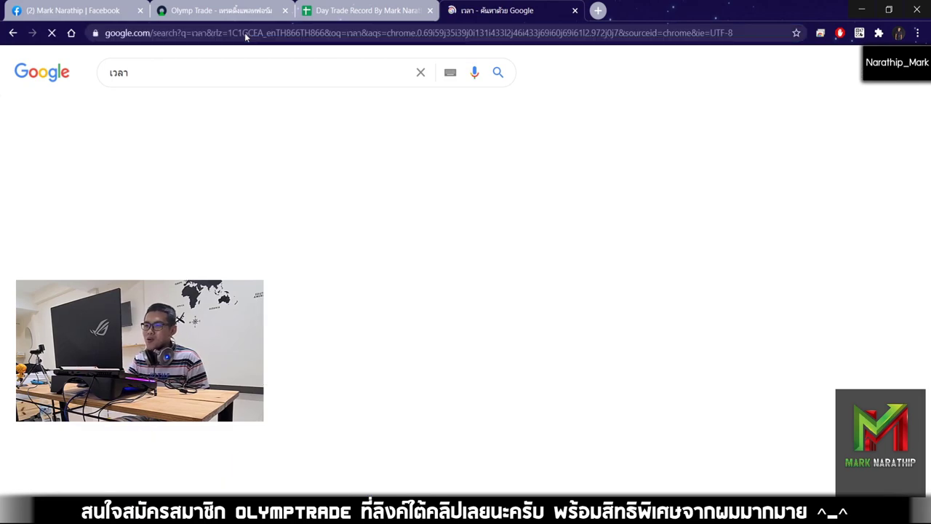
pyautogui.moveTo(205, 180); pyautogui.dragTo(40, 167)
pyautogui.click(109, 182)
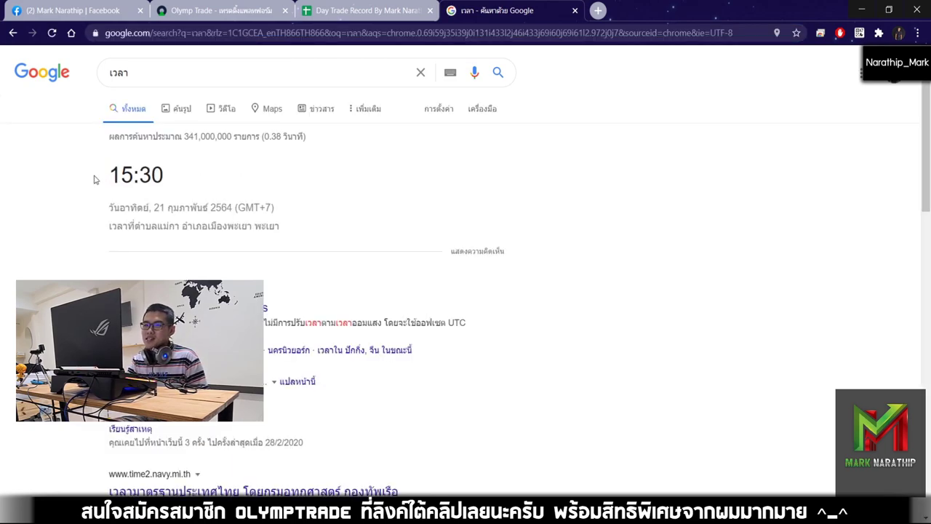
# Return to the Day Trade Record sheet, compare the total profit with the $500 goal and reselect trade 6's result cell.
pyautogui.click(369, 11)
pyautogui.scroll(-3, 524, 338)
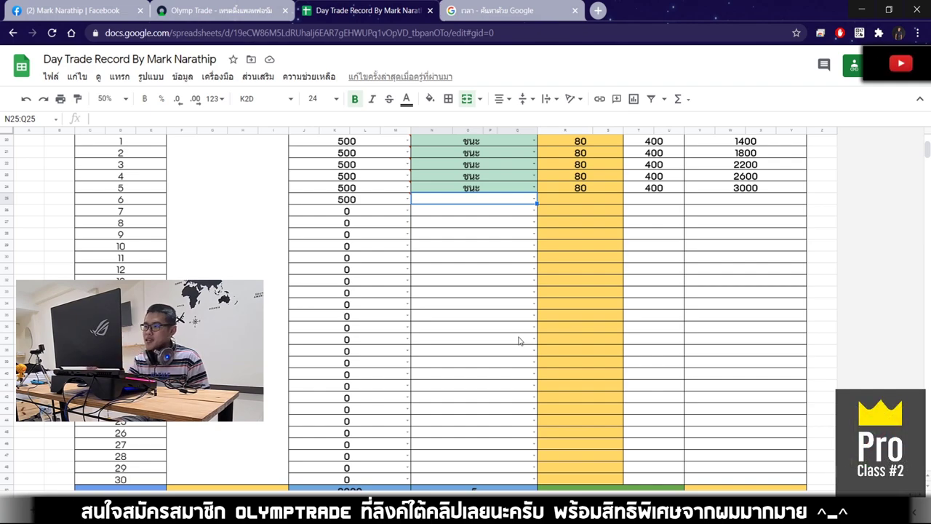
pyautogui.scroll(-5, 517, 342)
pyautogui.click(615, 284)
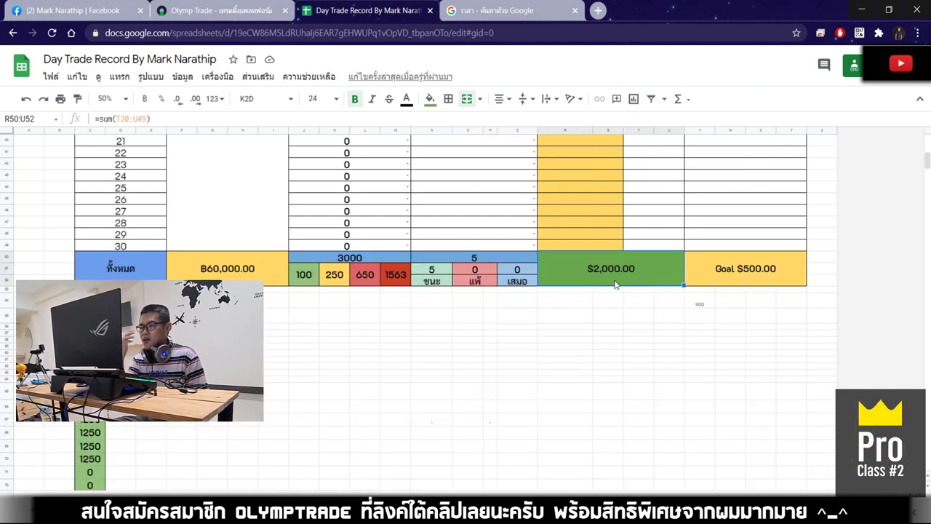
pyautogui.scroll(8, 615, 285)
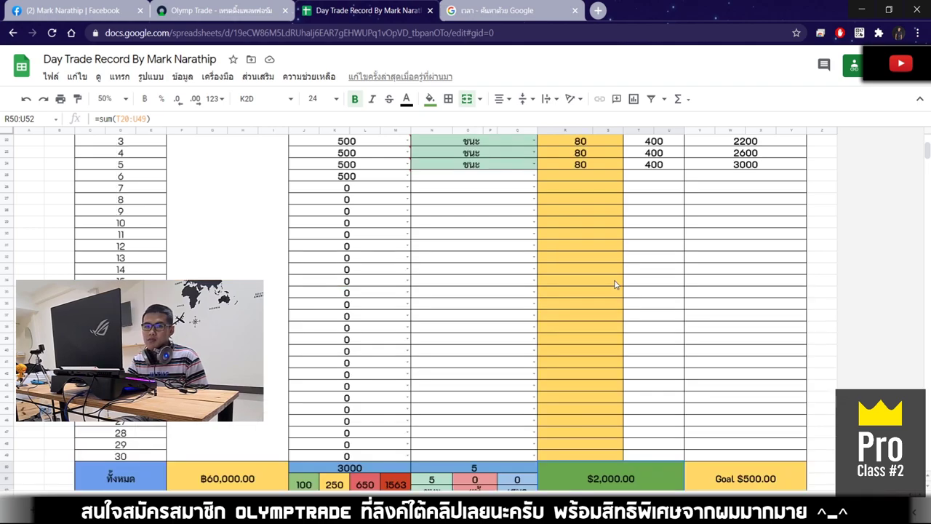
pyautogui.click(437, 338)
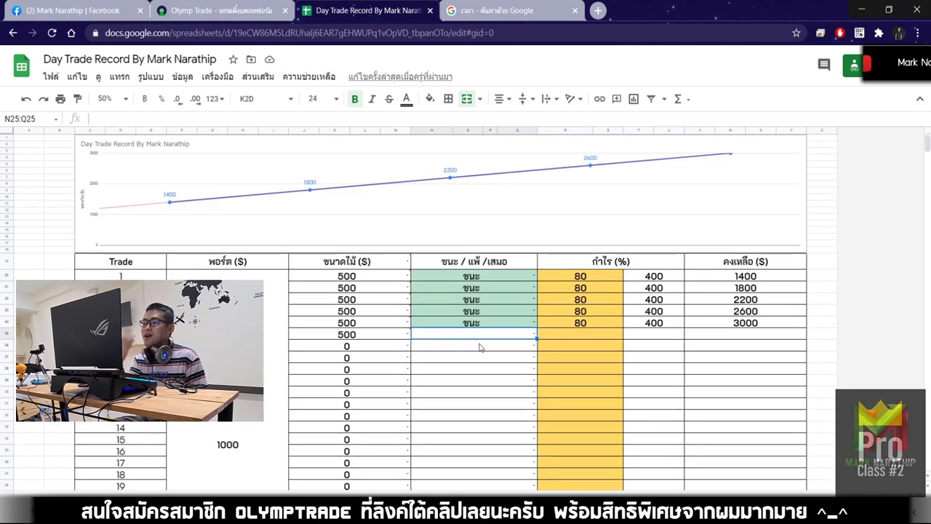
# Switch to Olymp Trade and examine the recent candles and stochastic on the USD JPY OTC one-minute chart.
pyautogui.click(219, 16)
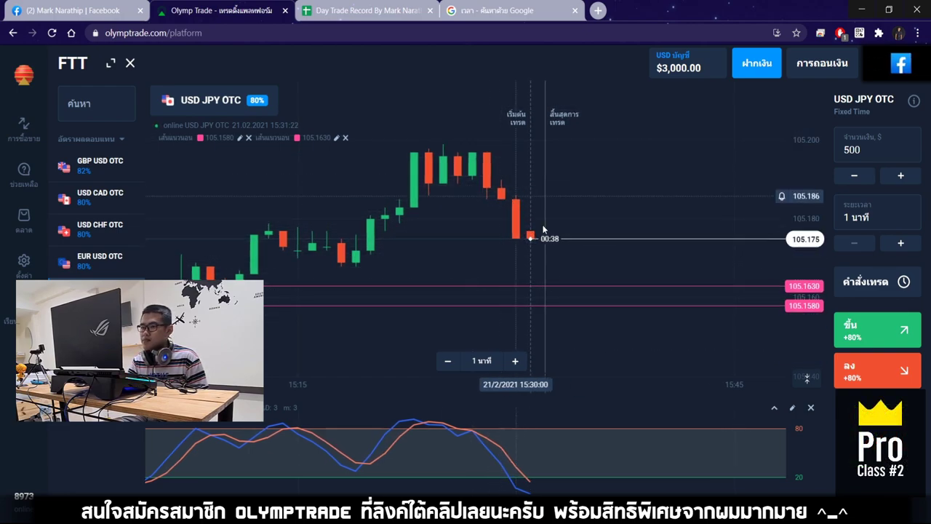
pyautogui.scroll(-3, 591, 230)
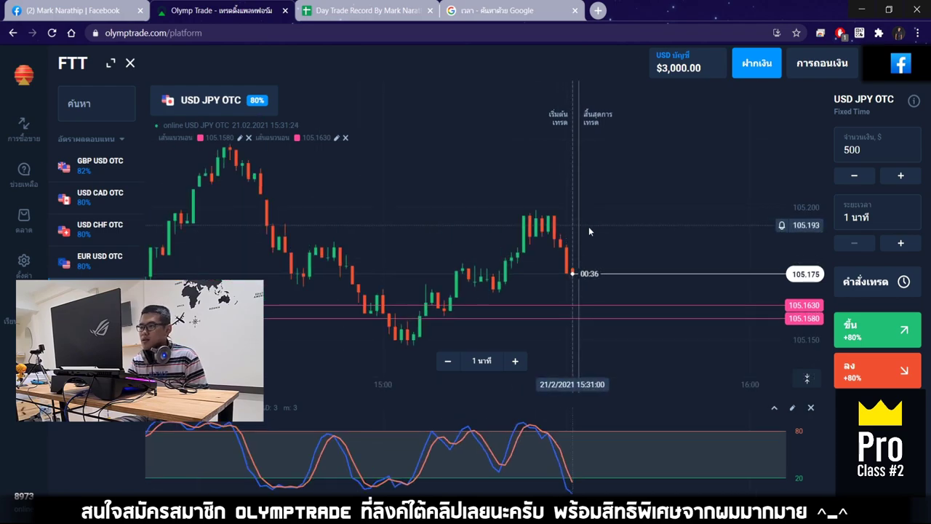
pyautogui.scroll(3, 586, 229)
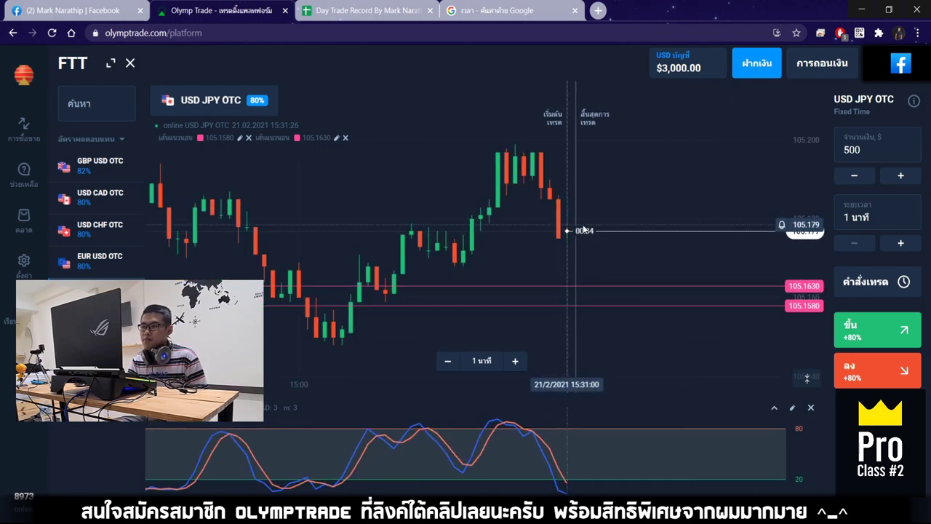
pyautogui.scroll(2, 584, 222)
pyautogui.scroll(-4, 552, 199)
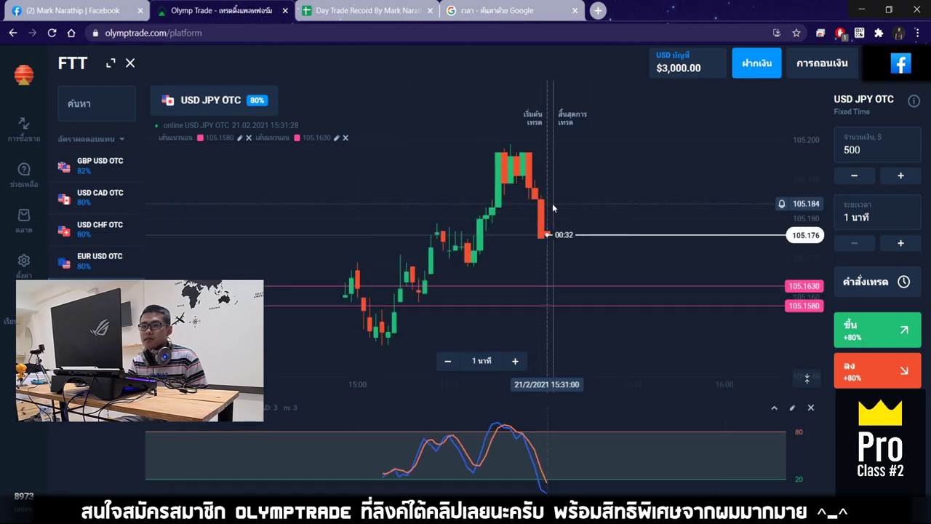
pyautogui.scroll(2, 545, 219)
pyautogui.click(368, 10)
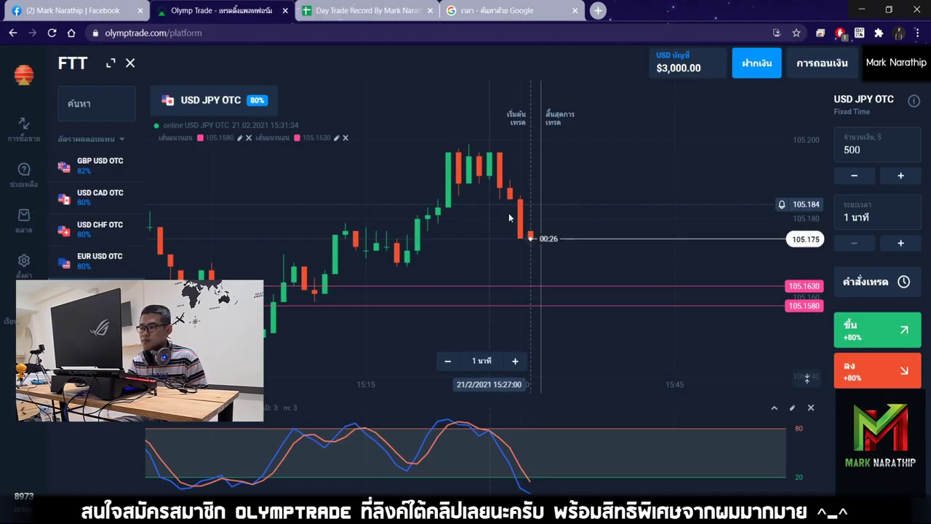
# Look over the GBP USD OTC and USD CAD OTC charts, and open USD CHF OTC to examine its wider trend.
pyautogui.click(100, 164)
pyautogui.click(100, 195)
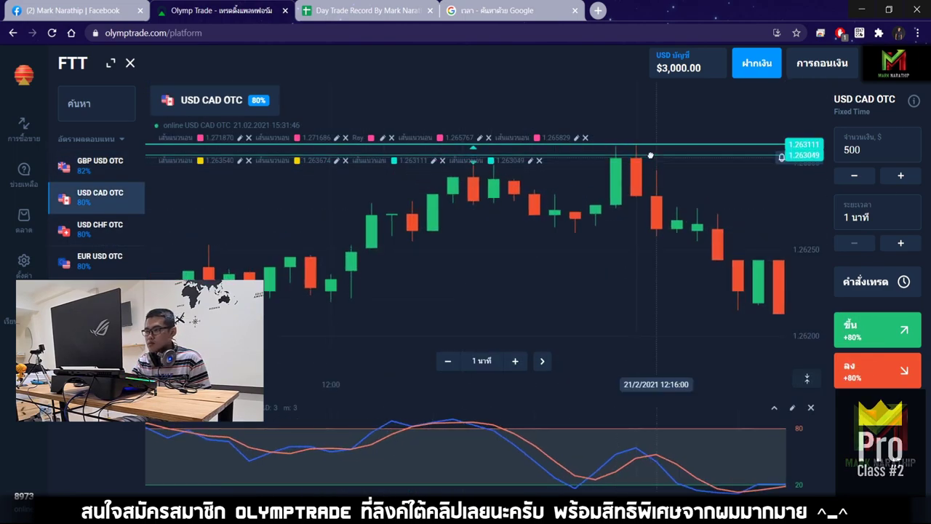
pyautogui.scroll(-3, 620, 293)
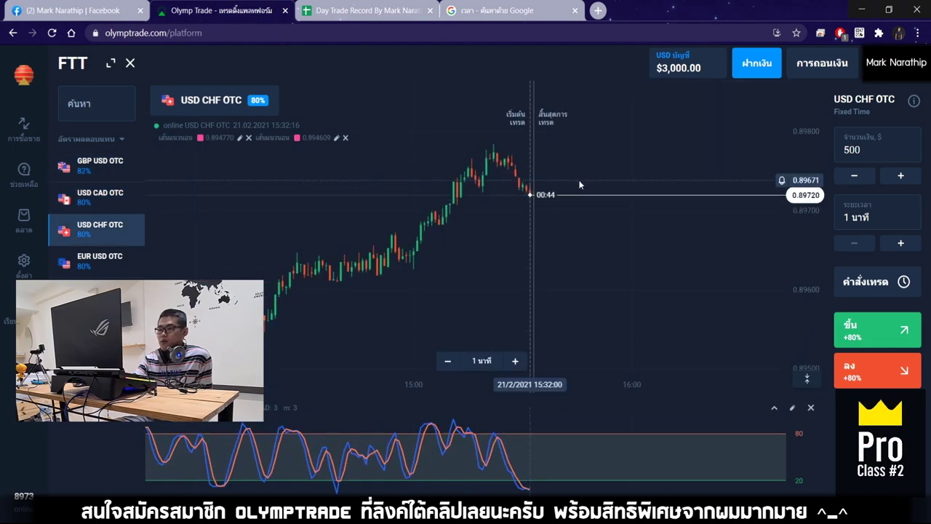
pyautogui.scroll(-3, 579, 185)
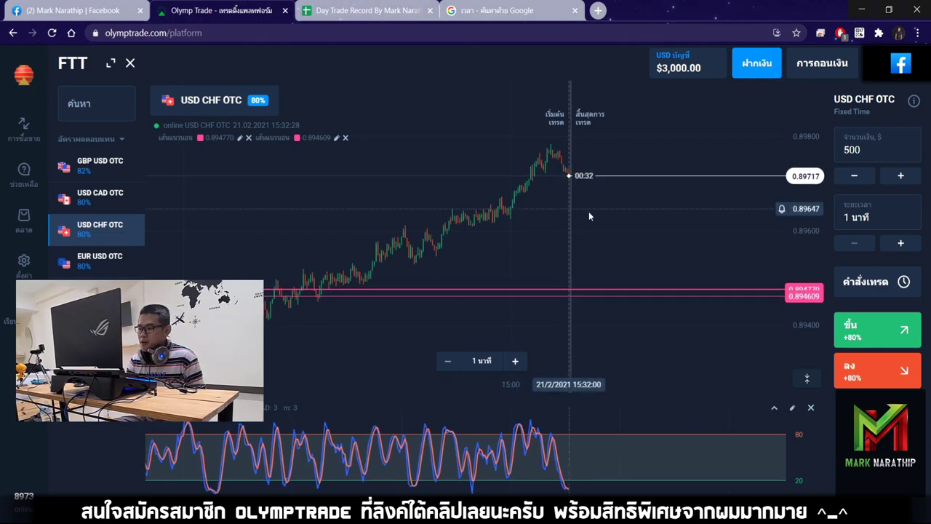
pyautogui.scroll(-5, 575, 235)
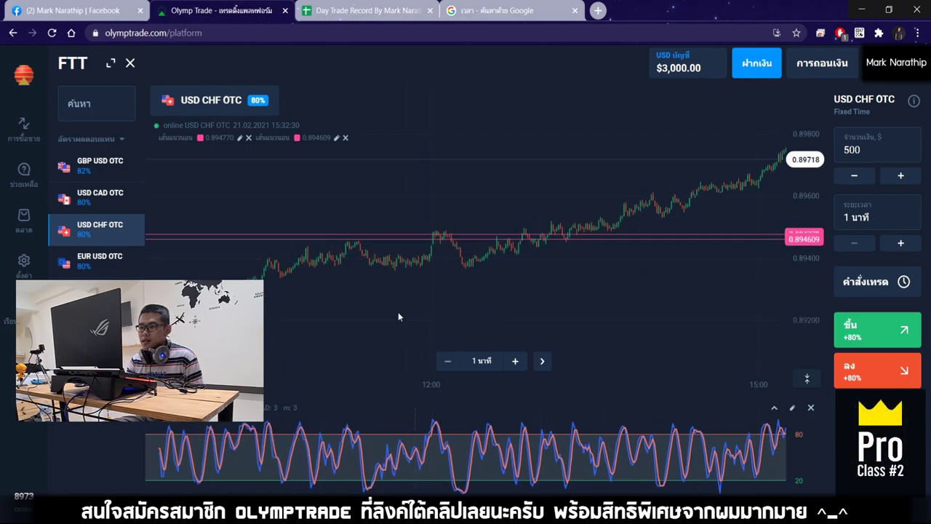
pyautogui.scroll(5, 625, 188)
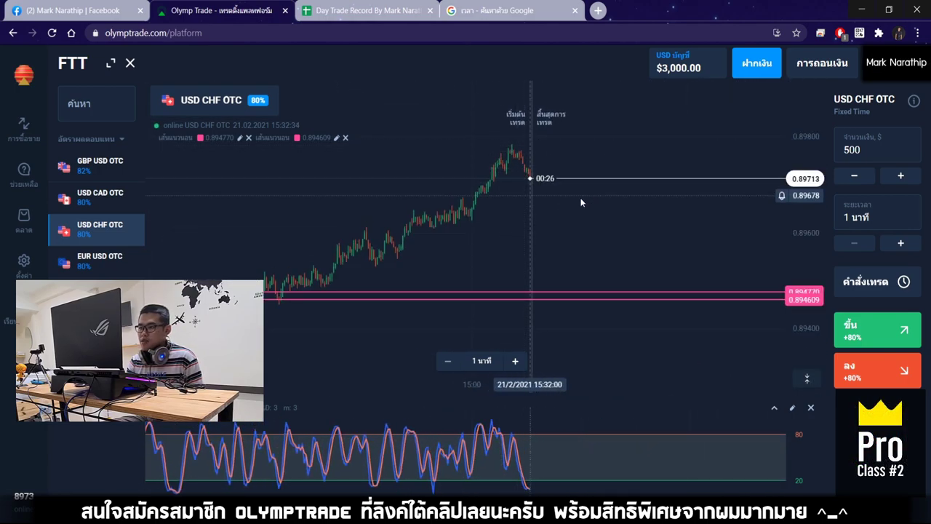
pyautogui.scroll(3, 535, 210)
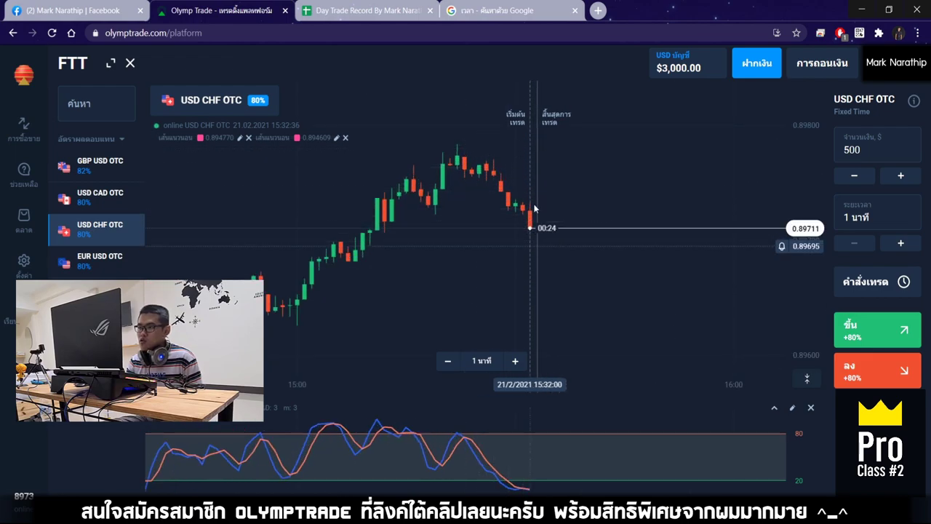
# Inspect the latest USD CHF OTC pullback and open a $500 one-minute up trade.
pyautogui.moveTo(465, 152); pyautogui.dragTo(553, 247)
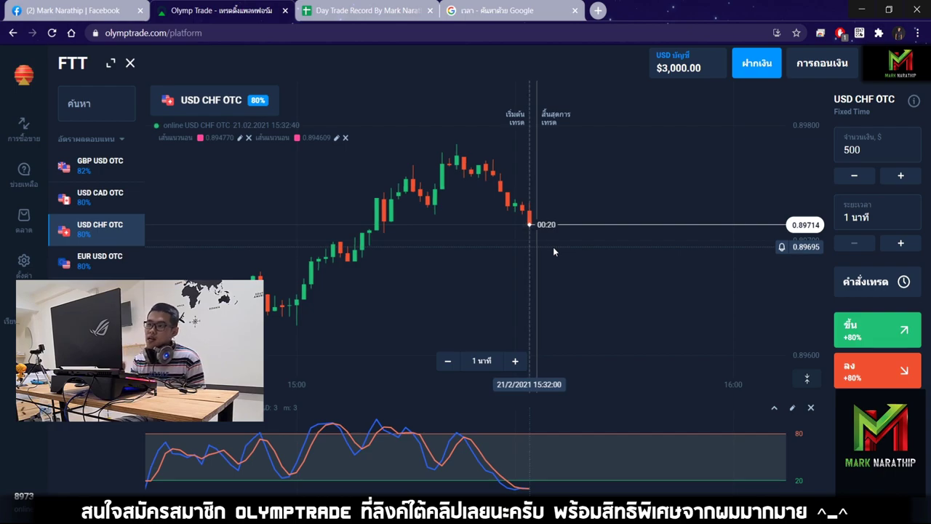
pyautogui.scroll(3, 560, 252)
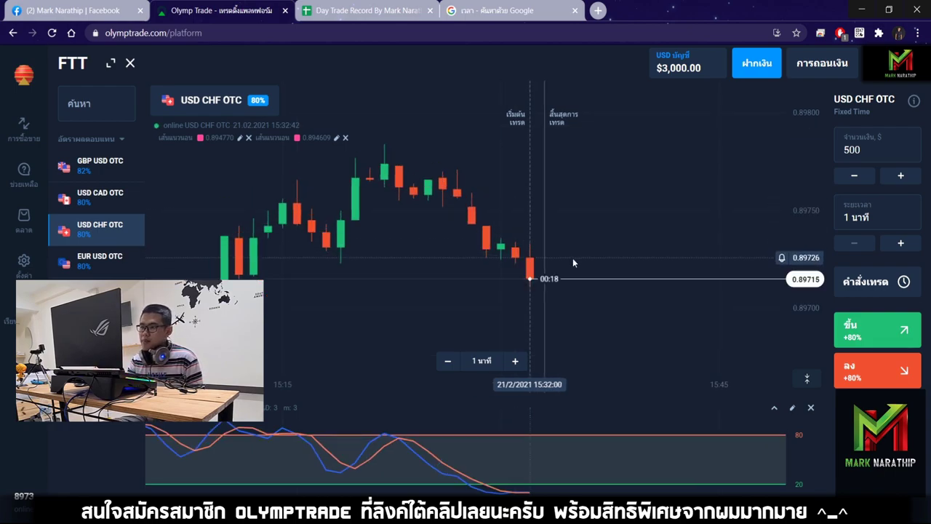
pyautogui.moveTo(567, 284); pyautogui.dragTo(534, 242)
pyautogui.scroll(-3, 590, 345)
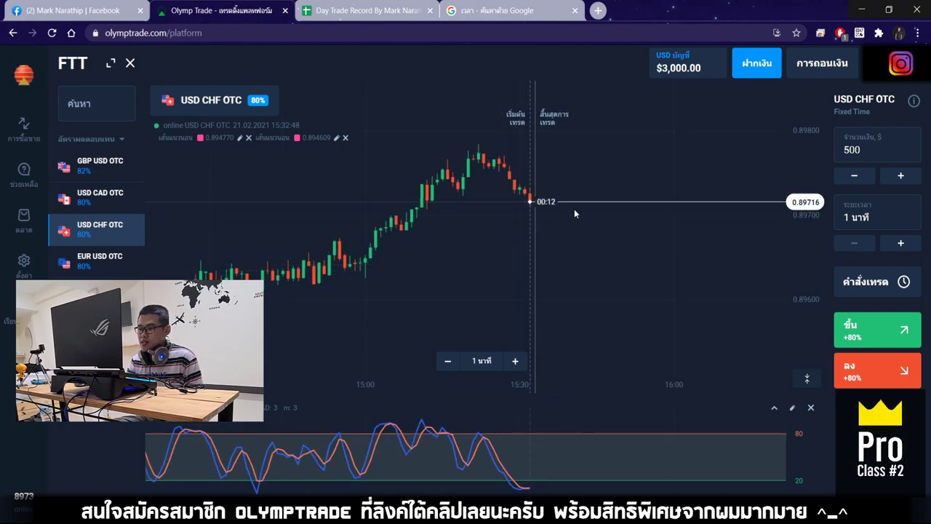
pyautogui.scroll(3, 568, 276)
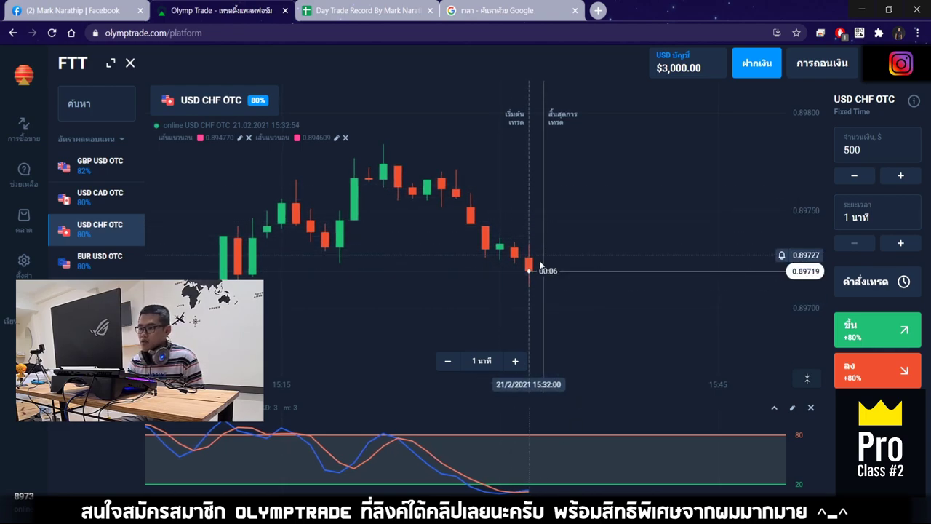
pyautogui.click(862, 330)
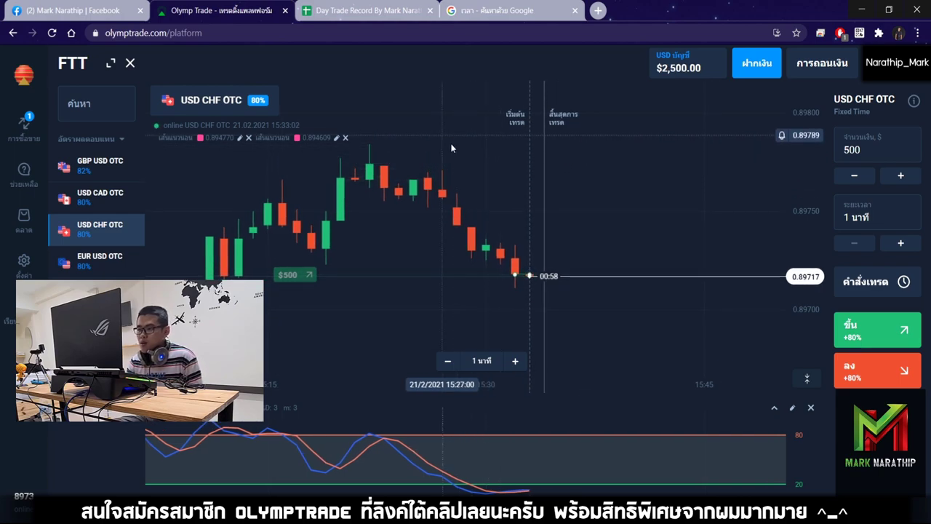
# Review the earlier USD CHF OTC uptrend and its horizontal lines against the open trade's entry.
pyautogui.scroll(3, 556, 211)
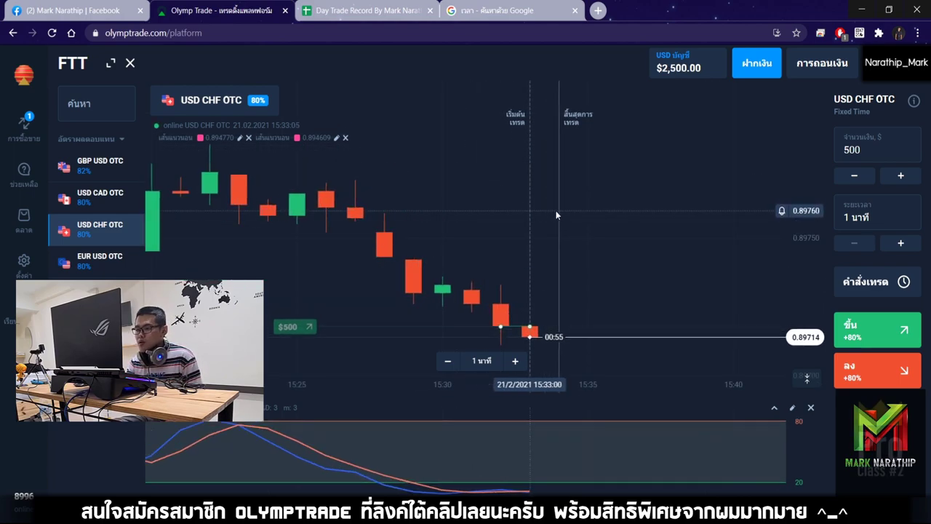
pyautogui.scroll(-3, 561, 221)
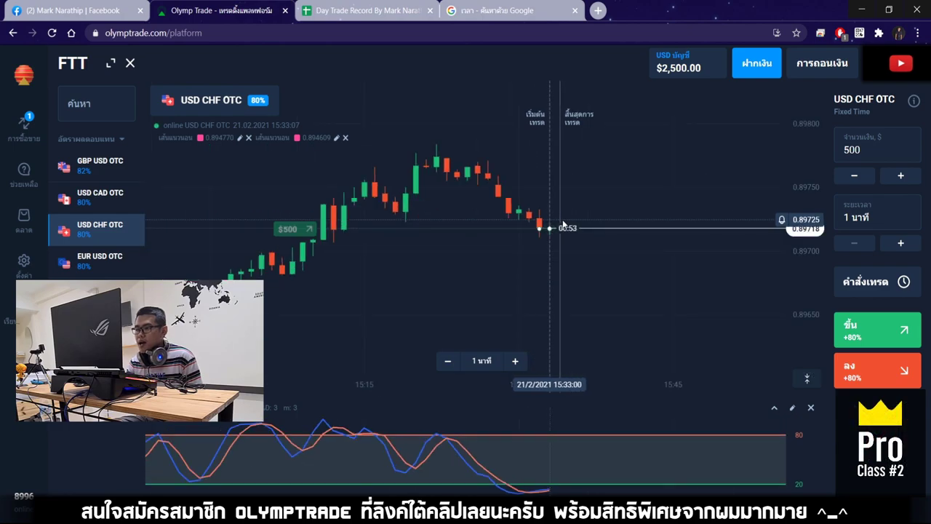
pyautogui.scroll(-5, 565, 224)
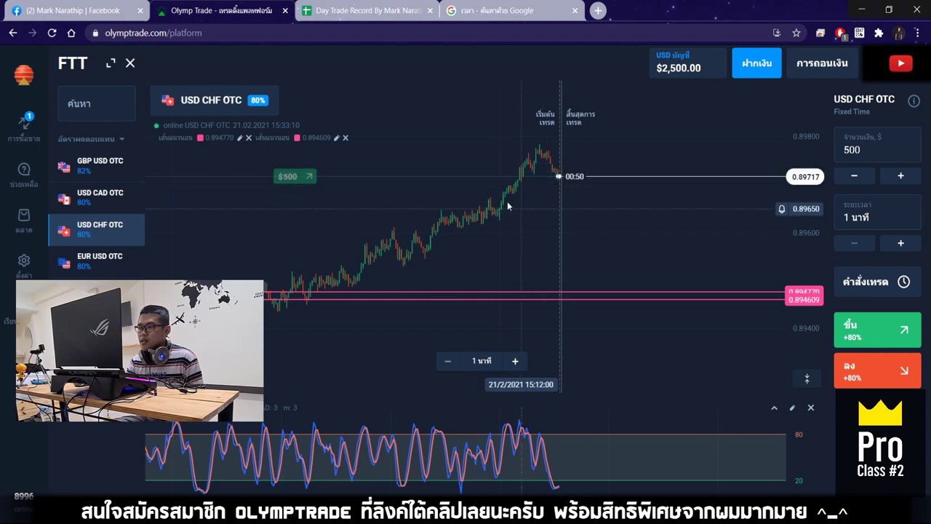
pyautogui.moveTo(507, 190); pyautogui.dragTo(629, 192)
pyautogui.moveTo(346, 295); pyautogui.dragTo(447, 294)
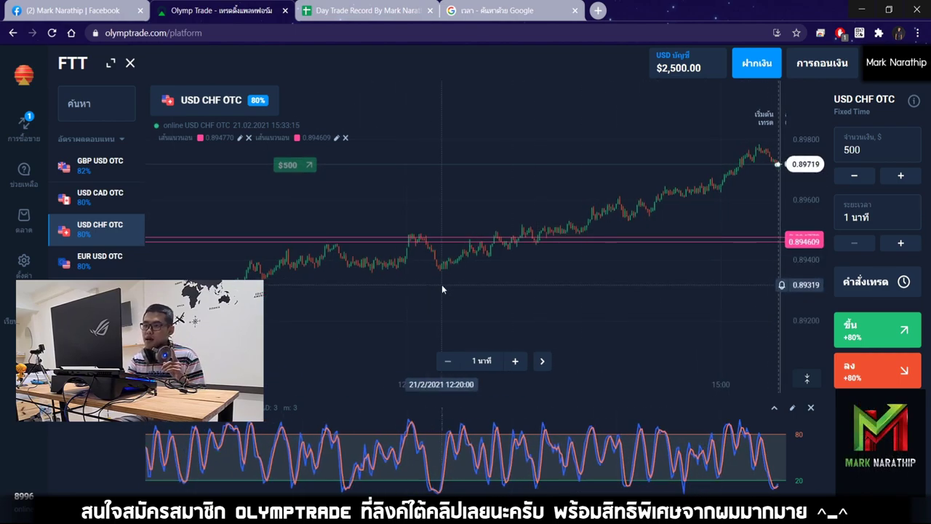
pyautogui.scroll(5, 686, 183)
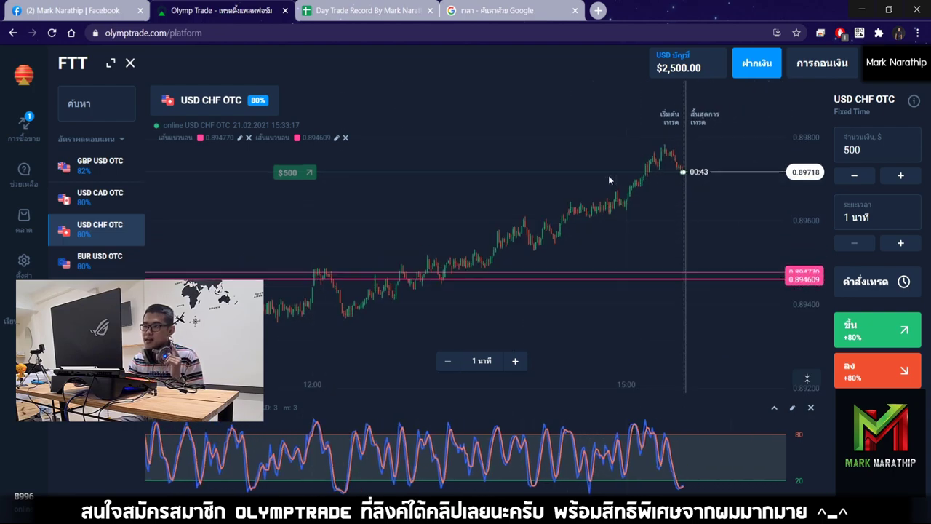
# Monitor the open USD CHF OTC up trade by following the current candle and stochastic close up.
pyautogui.scroll(3, 615, 207)
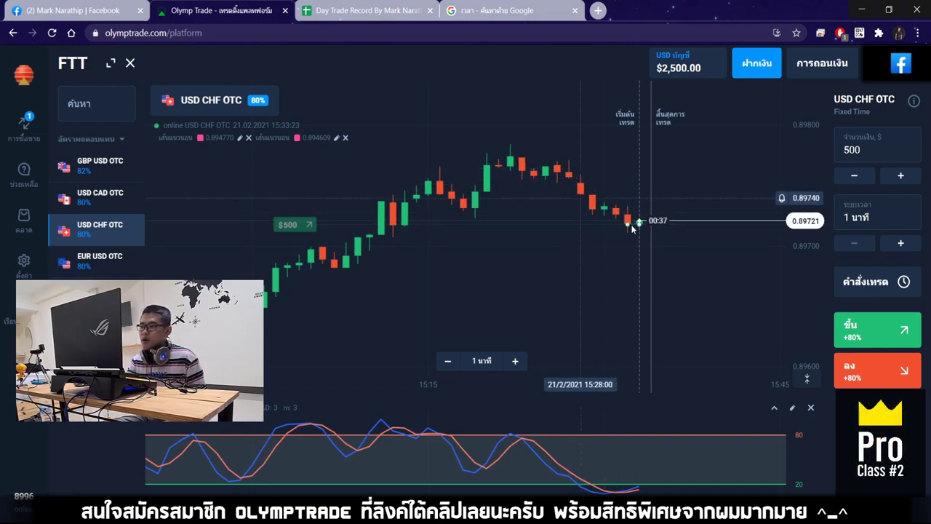
pyautogui.moveTo(646, 235); pyautogui.dragTo(565, 226)
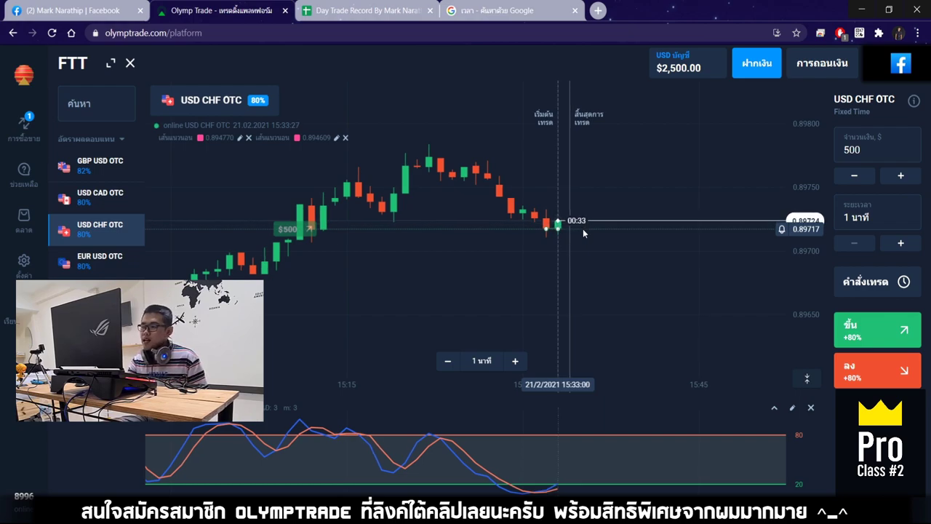
pyautogui.scroll(3, 583, 229)
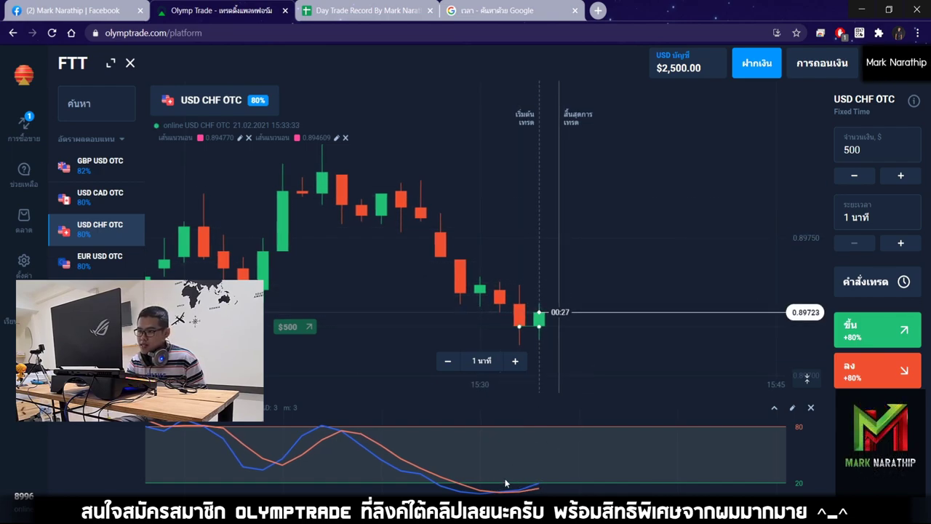
pyautogui.moveTo(578, 270); pyautogui.dragTo(599, 270)
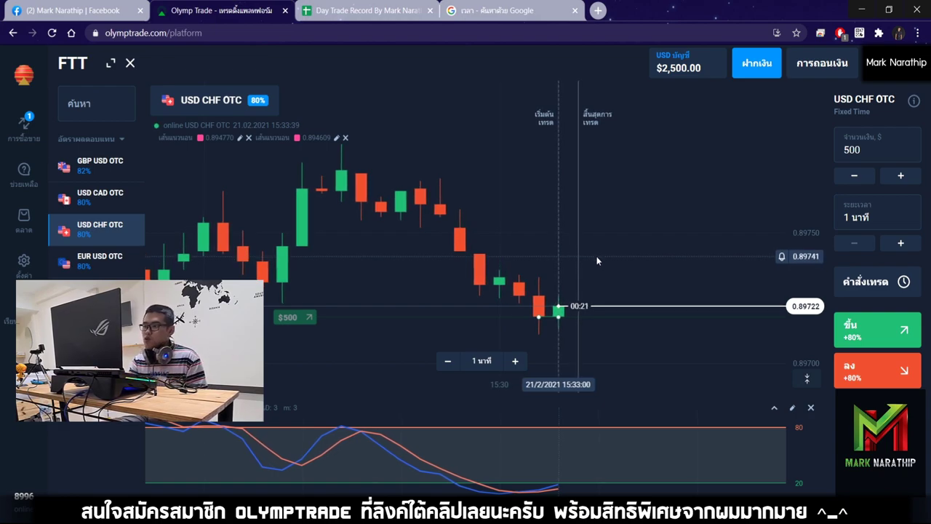
pyautogui.moveTo(596, 256); pyautogui.dragTo(611, 260)
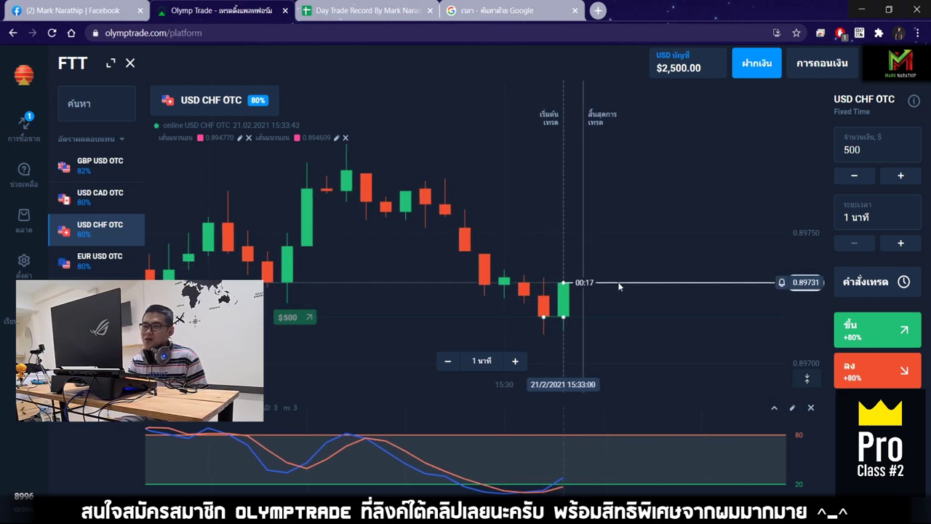
# Follow the open USD CHF OTC up trade on the chart through its final seconds to expiry.
pyautogui.moveTo(618, 264); pyautogui.dragTo(594, 257)
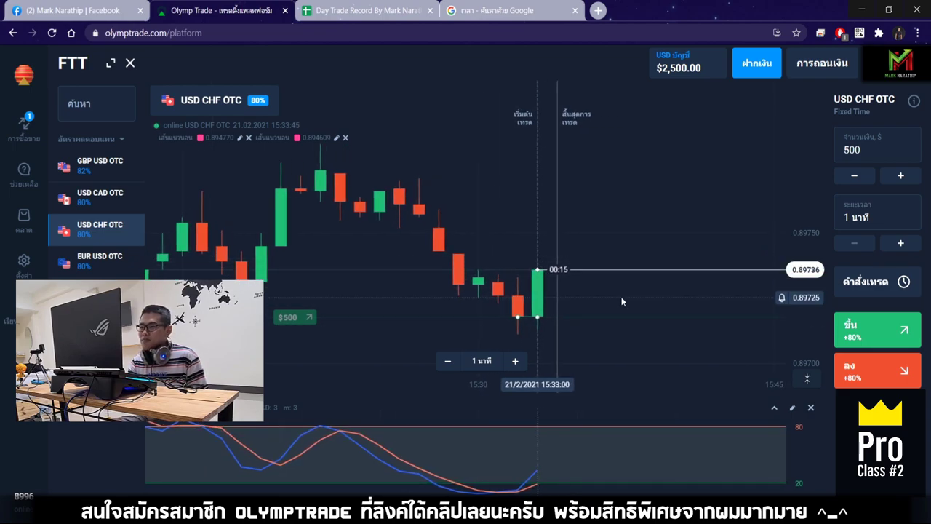
pyautogui.scroll(2, 583, 305)
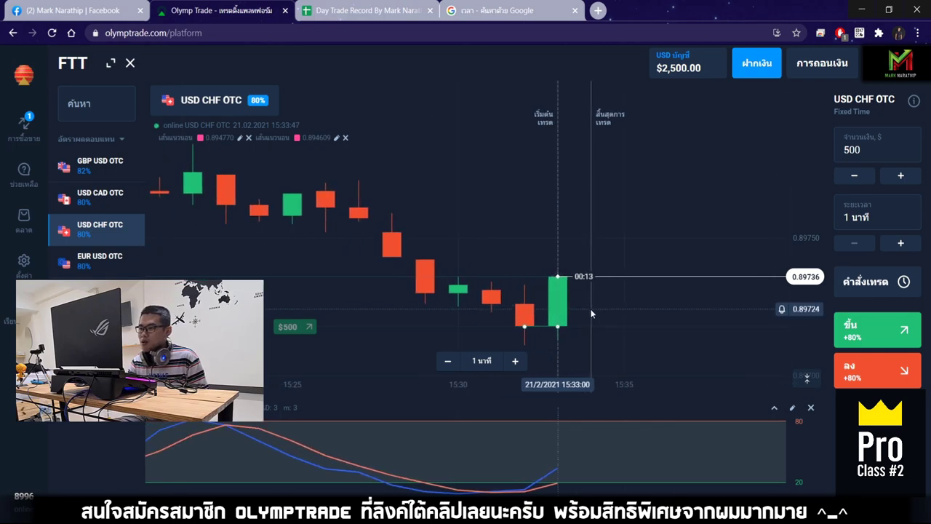
pyautogui.moveTo(604, 237); pyautogui.dragTo(627, 250)
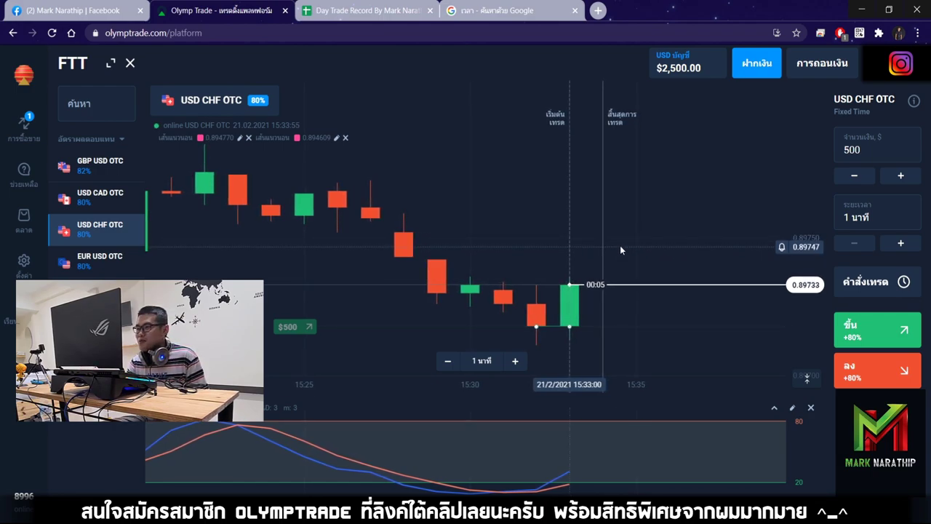
pyautogui.scroll(-2, 615, 251)
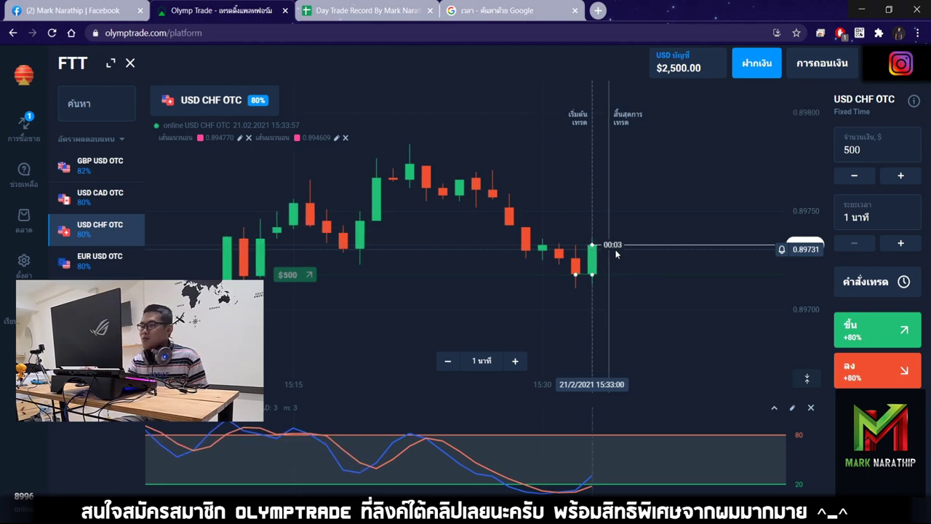
pyautogui.scroll(1, 616, 251)
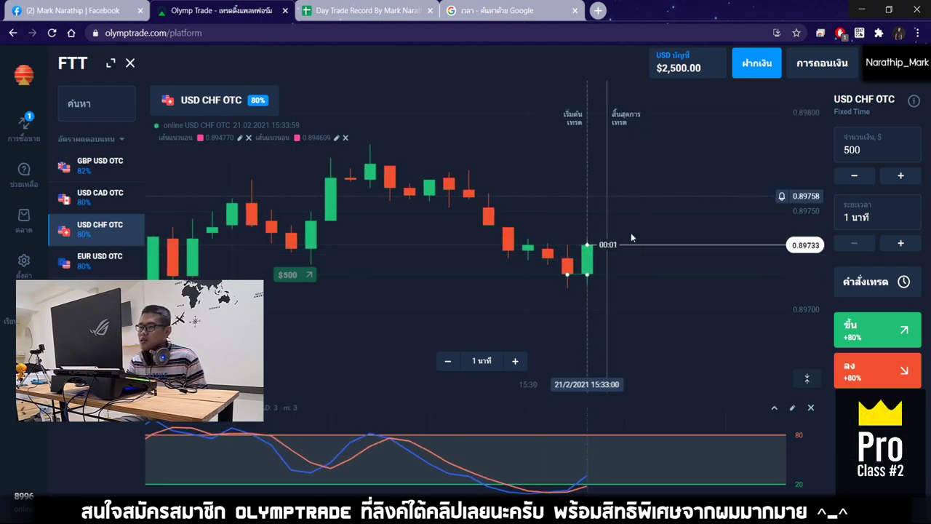
pyautogui.scroll(-1, 622, 233)
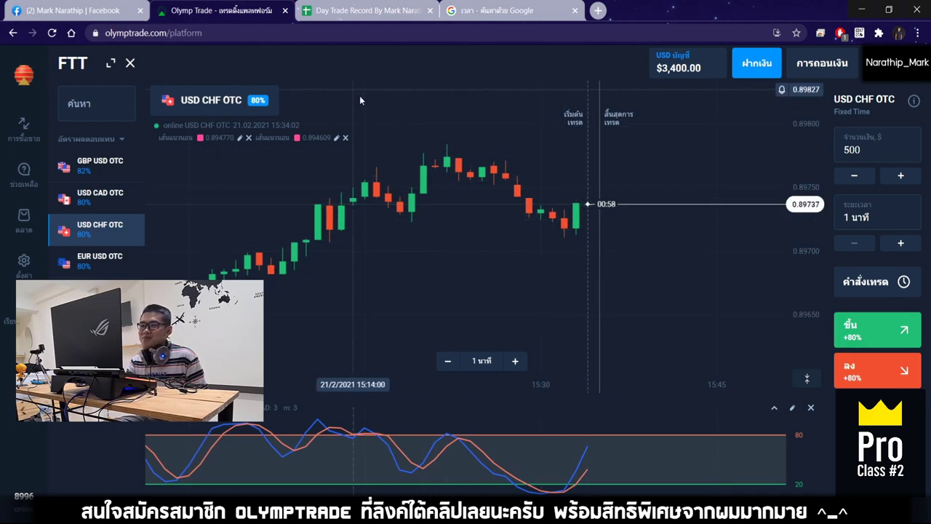
# Record trade 6 in the Day Trade Record sheet as a win (ชนะ) with 80% profit.
pyautogui.click(356, 10)
pyautogui.doubleClick(473, 335)
pyautogui.click(436, 350)
pyautogui.click(608, 339)
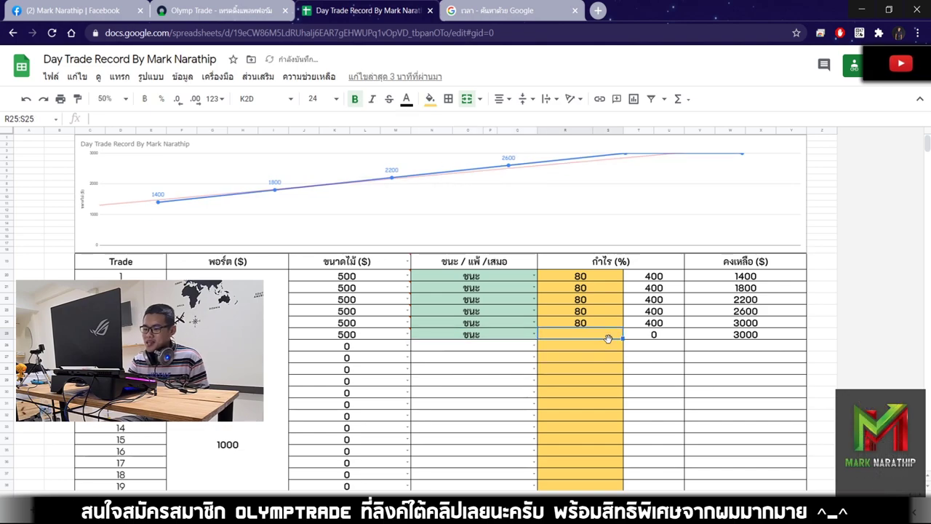
pyautogui.write('80')
pyautogui.press('Return')
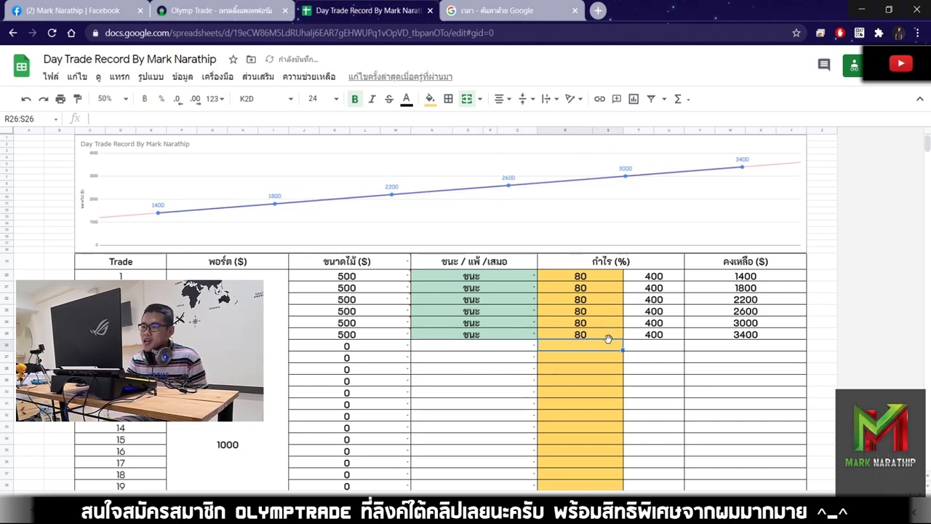
# Check the sheet's total profit cell against the $500 goal.
pyautogui.scroll(-5, 609, 339)
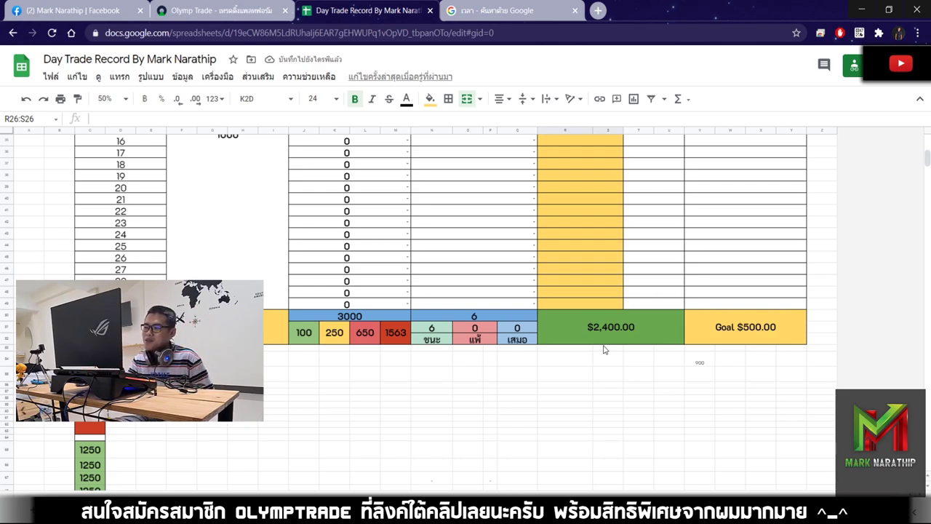
pyautogui.click(598, 342)
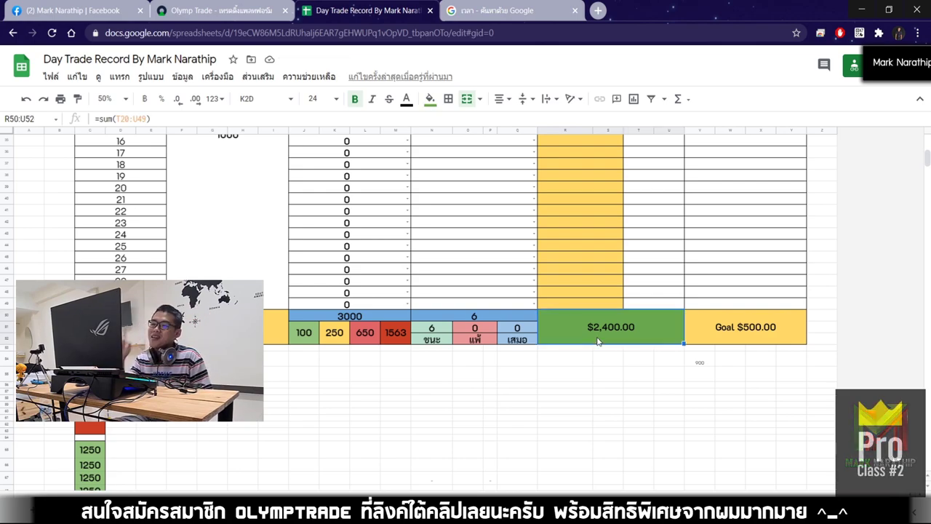
pyautogui.scroll(5, 598, 342)
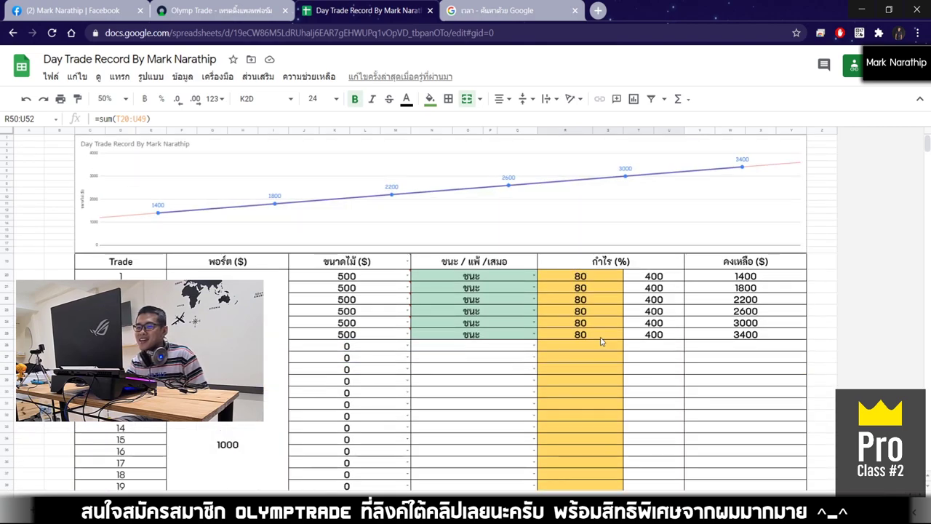
# Enter a stake of 500 for trade 7 and select its empty result cell.
pyautogui.click(383, 350)
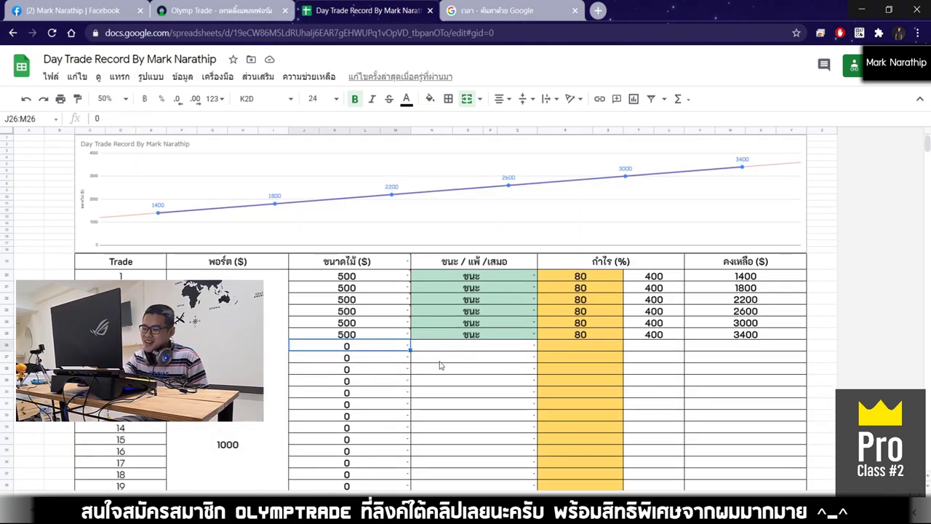
pyautogui.write('5')
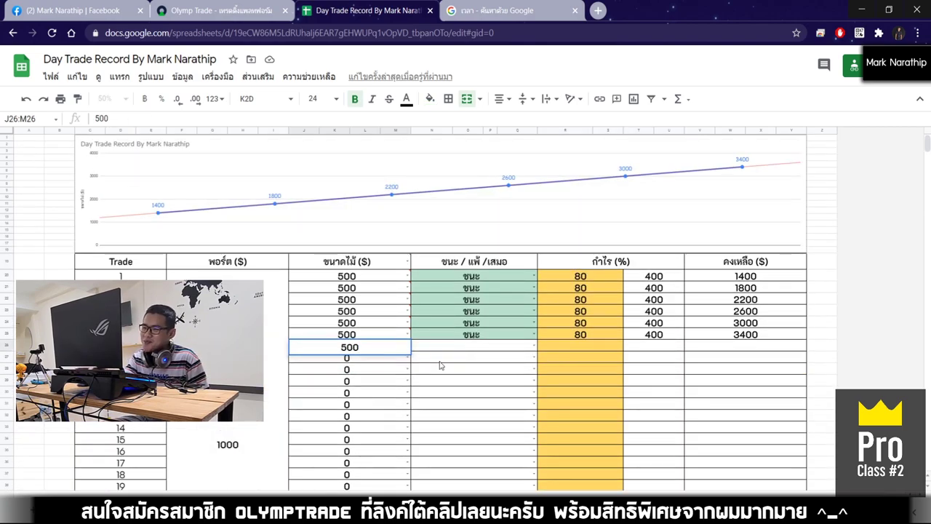
pyautogui.write('00')
pyautogui.press('Return')
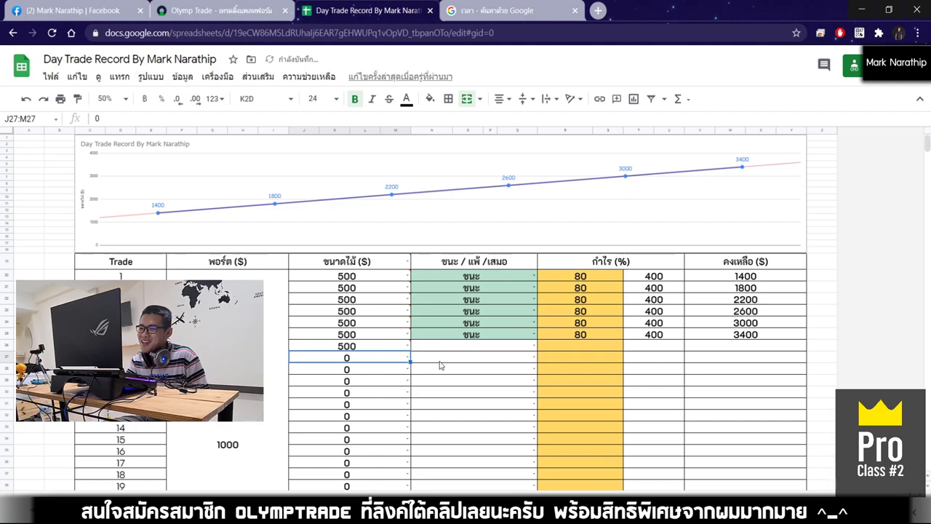
pyautogui.click(479, 347)
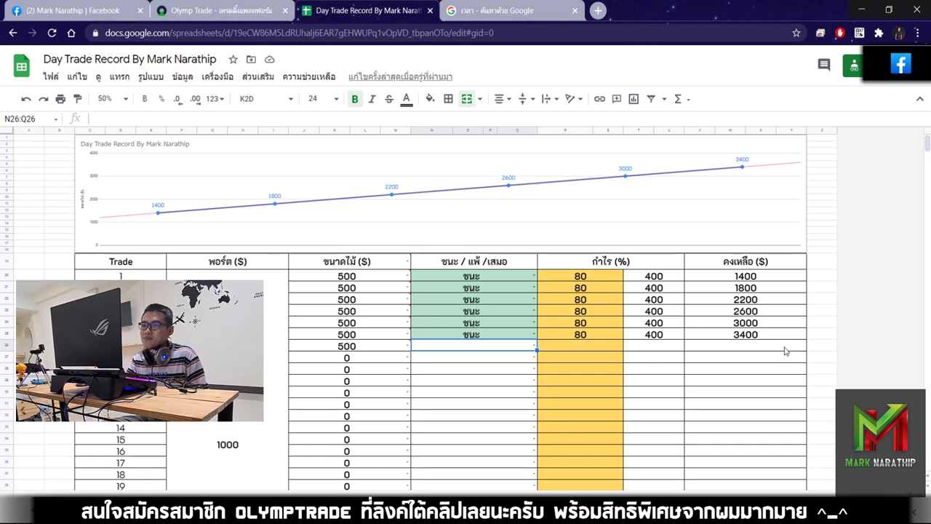
# Compare the Olymp Trade account balance with the sheet's trade 6 balance, and inspect the total profit formula.
pyautogui.scroll(-3, 786, 351)
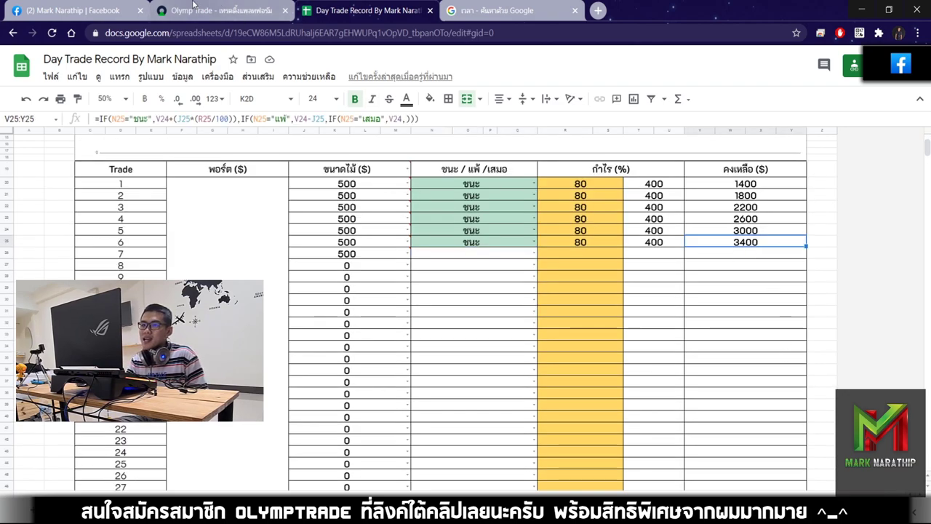
pyautogui.click(219, 10)
pyautogui.click(324, 11)
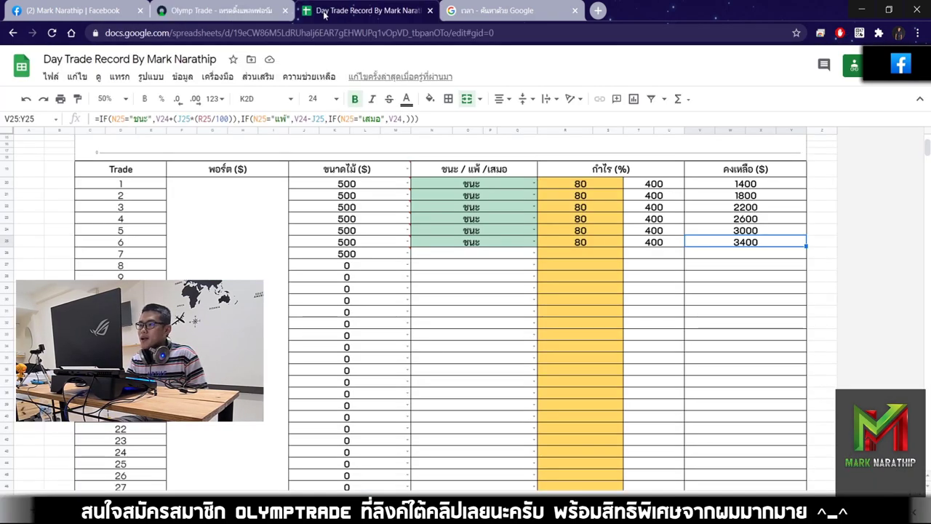
pyautogui.scroll(3, 617, 280)
pyautogui.scroll(-13, 615, 262)
pyautogui.click(614, 250)
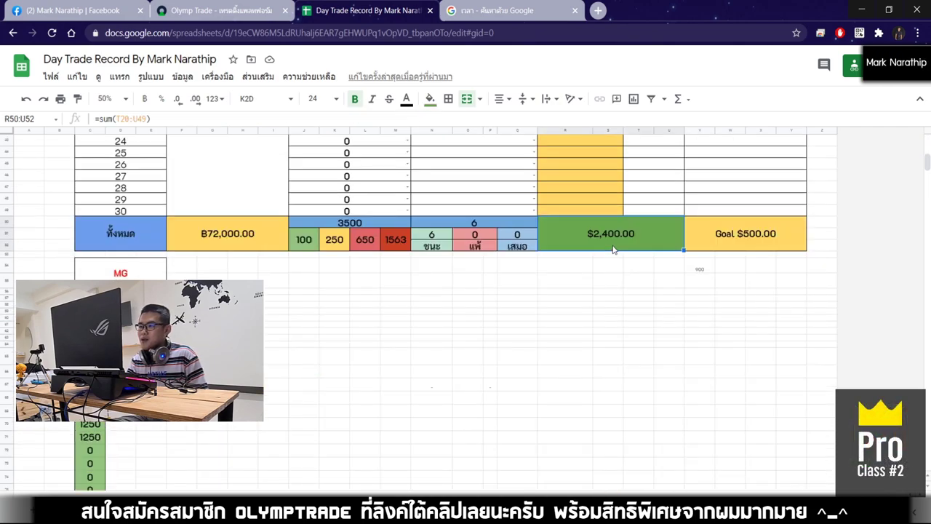
pyautogui.scroll(5, 582, 240)
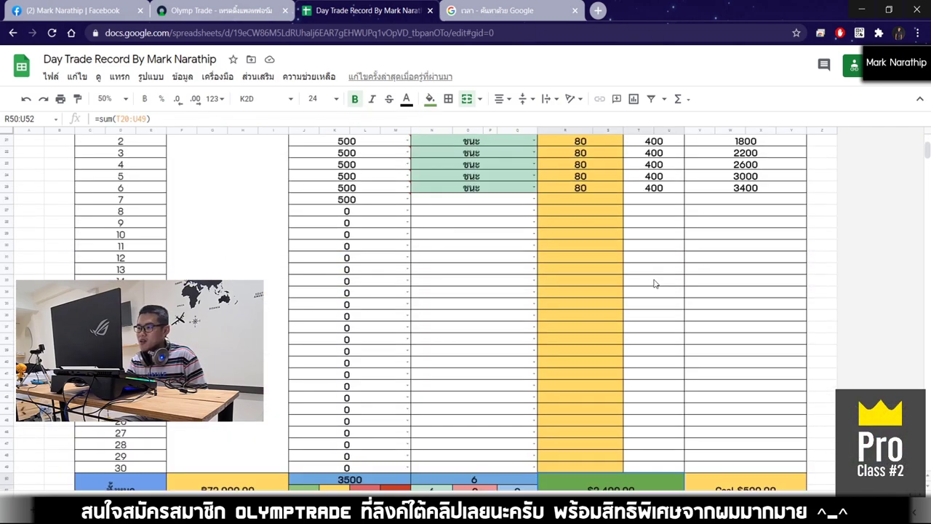
# Reload the Google search for เวลา and check the current time and date.
pyautogui.click(495, 10)
pyautogui.click(494, 35)
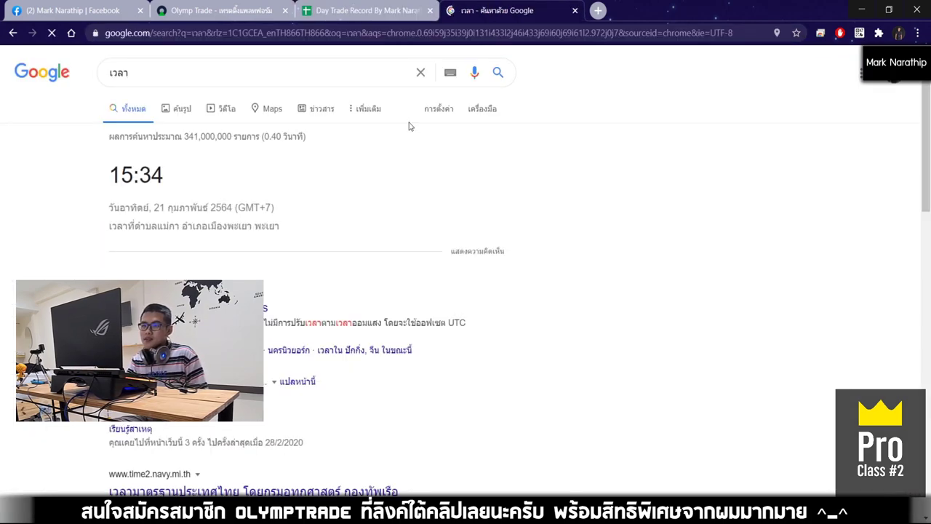
pyautogui.moveTo(195, 175); pyautogui.dragTo(38, 176)
pyautogui.click(277, 200)
pyautogui.tripleClick(191, 181)
pyautogui.click(190, 181)
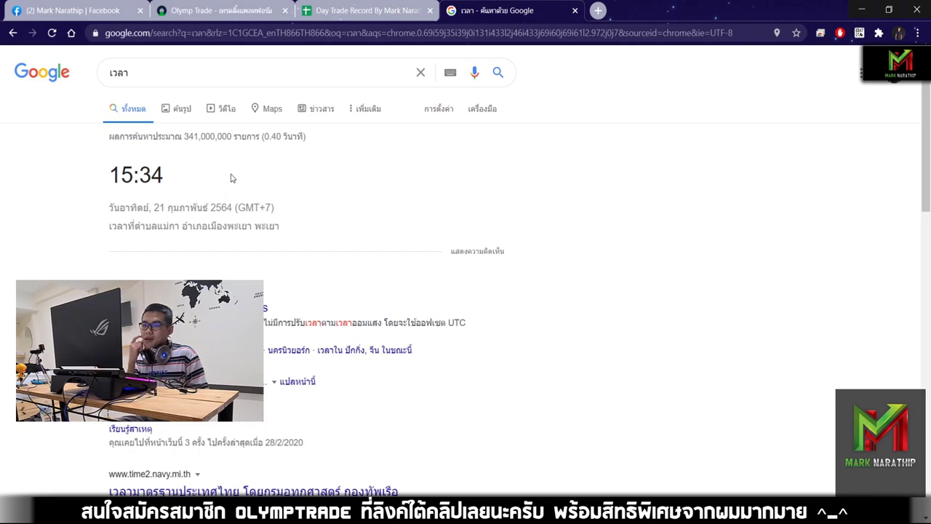
# Return to the Day Trade Record sheet and review the remaining balance after trade 6 and the overall profit total.
pyautogui.click(393, 11)
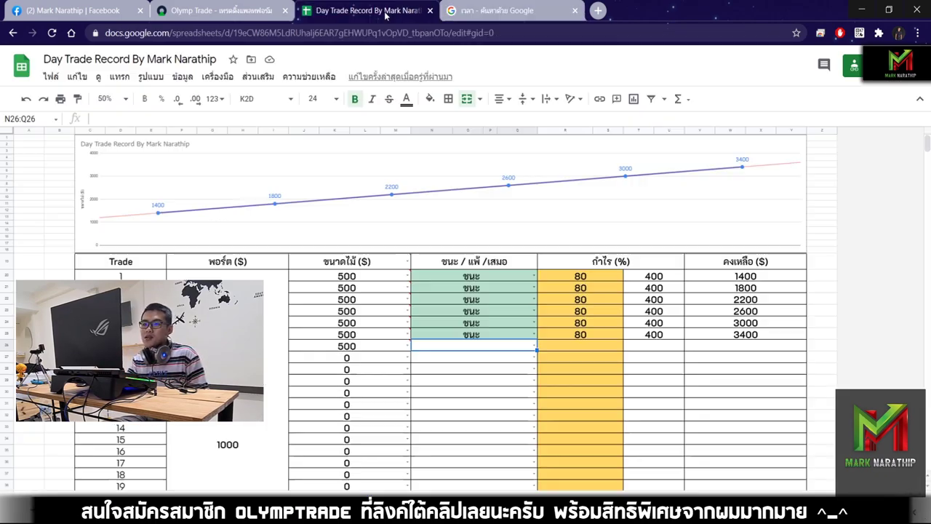
pyautogui.scroll(-5, 654, 305)
pyautogui.click(737, 252)
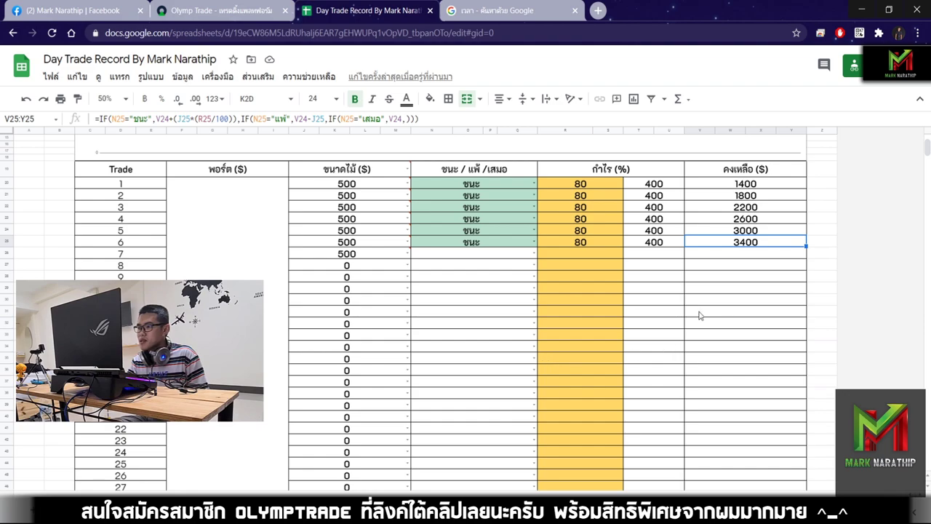
pyautogui.scroll(-5, 738, 251)
pyautogui.click(614, 244)
pyautogui.scroll(10, 490, 292)
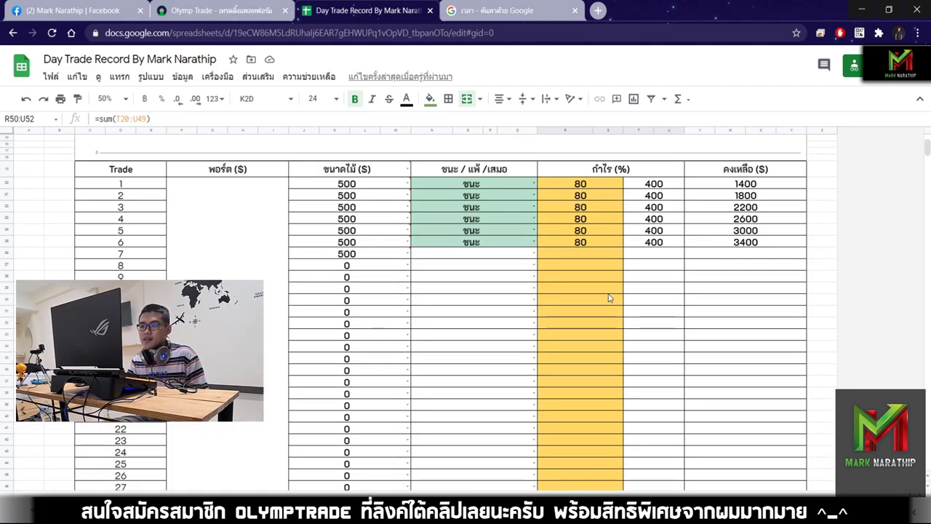
pyautogui.click(559, 361)
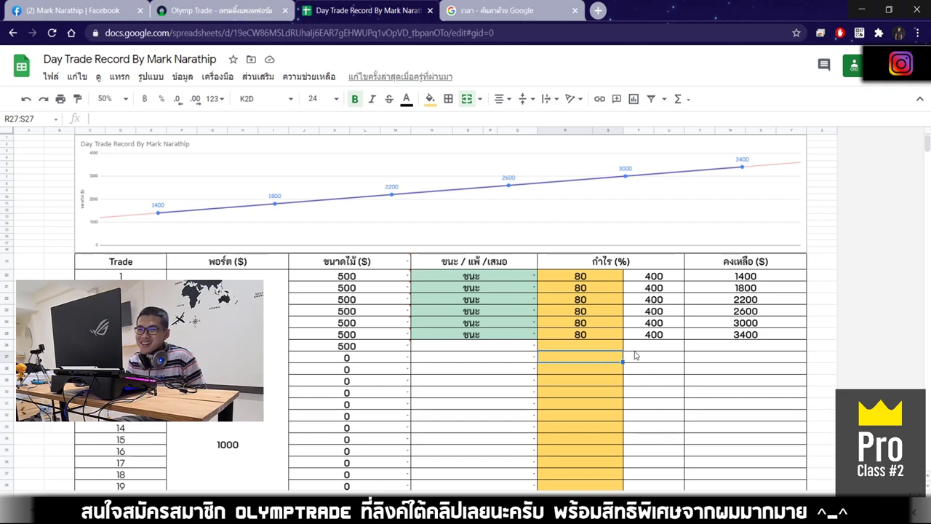
pyautogui.scroll(-5, 575, 362)
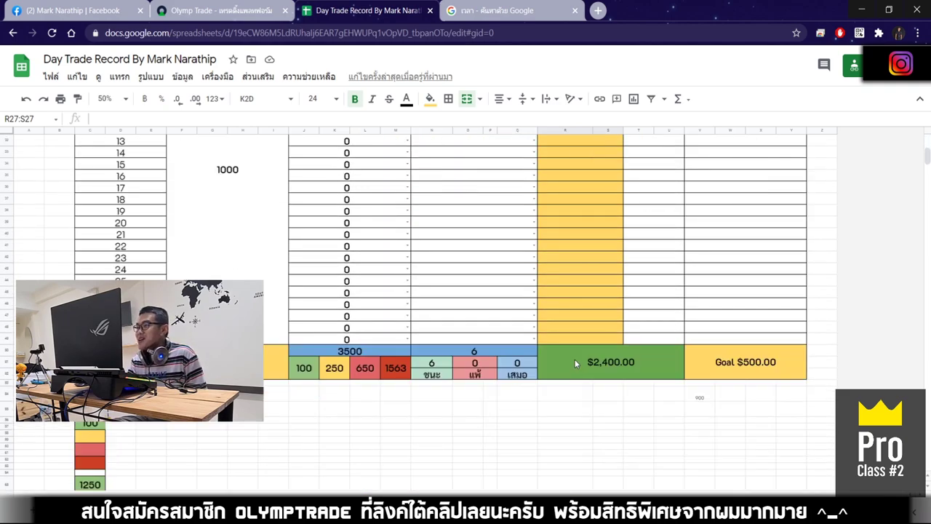
pyautogui.scroll(5, 612, 337)
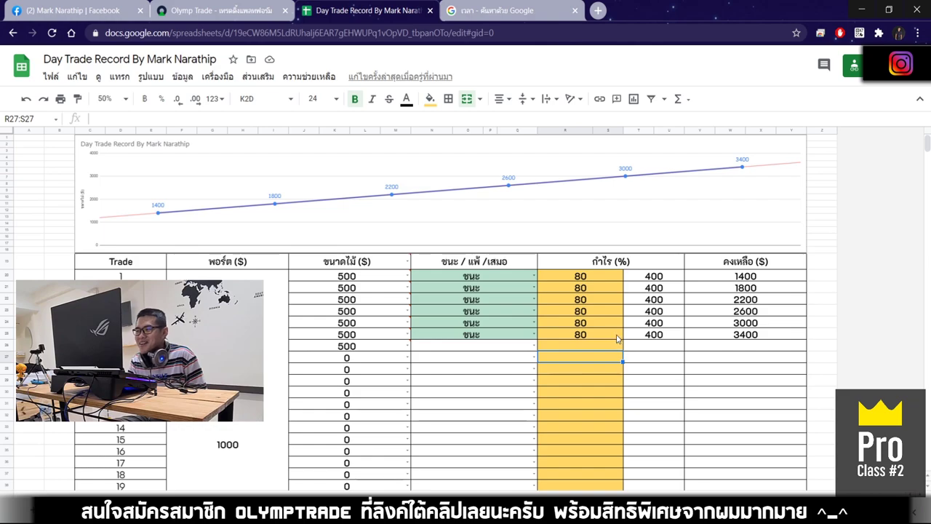
pyautogui.click(470, 347)
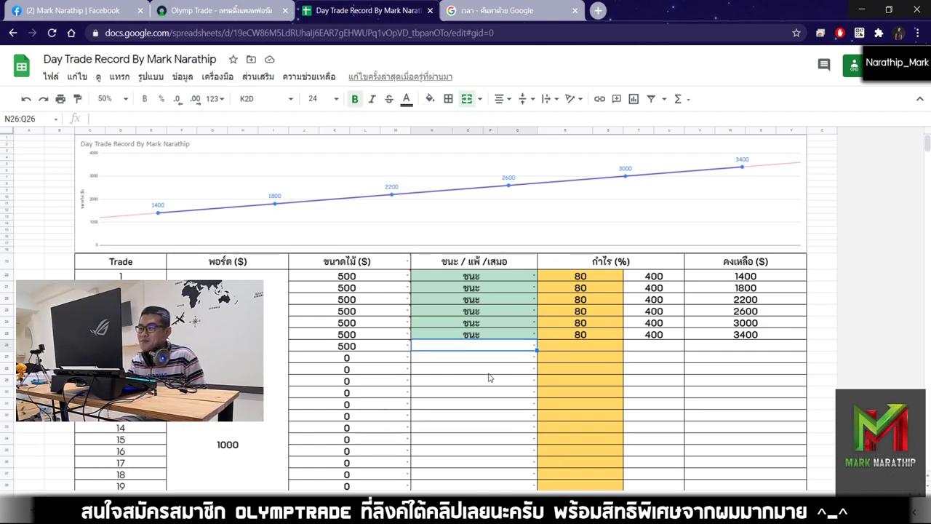
# Switch back to Olymp Trade and examine the wider USD CHF OTC and EUR USD OTC trends.
pyautogui.click(218, 10)
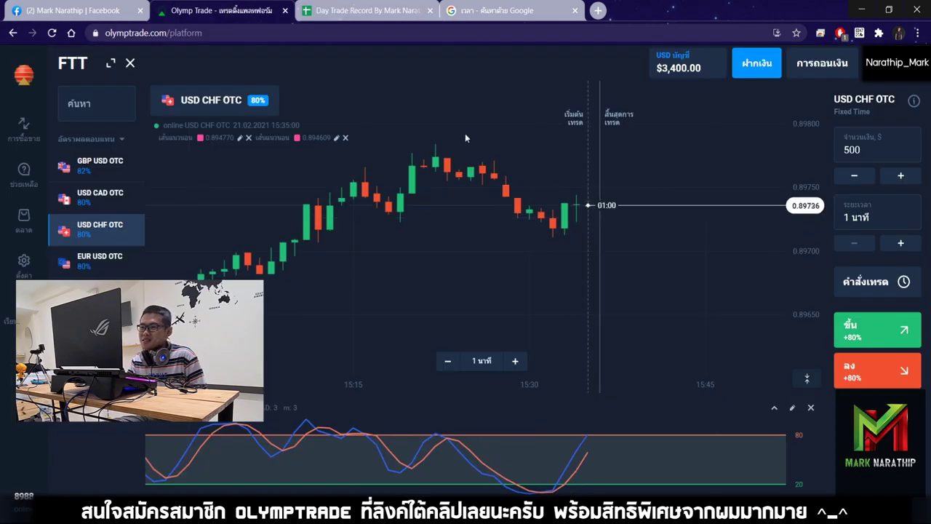
pyautogui.scroll(-5, 582, 204)
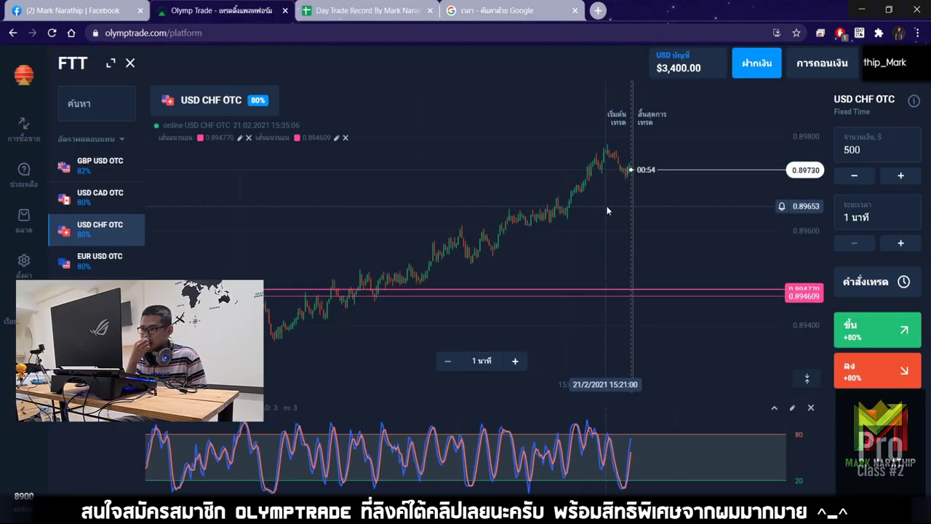
pyautogui.click(99, 258)
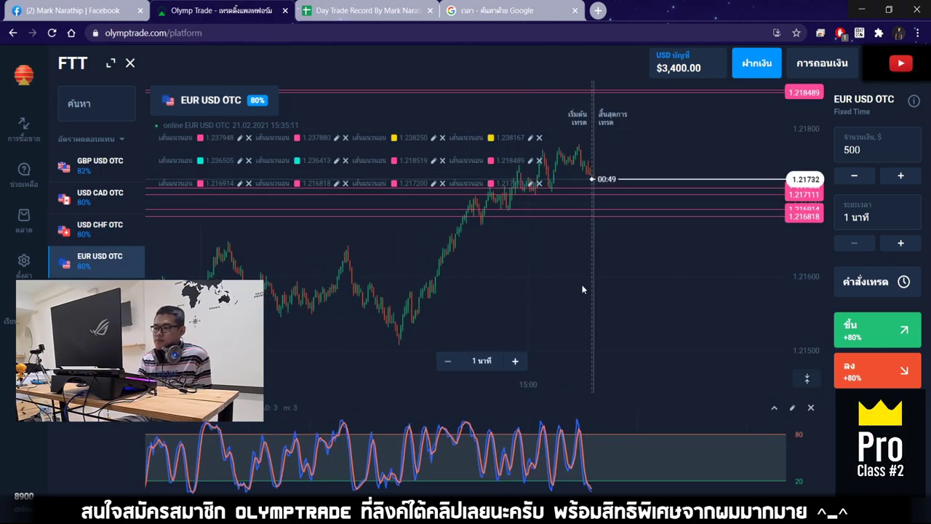
pyautogui.moveTo(582, 290); pyautogui.dragTo(642, 294)
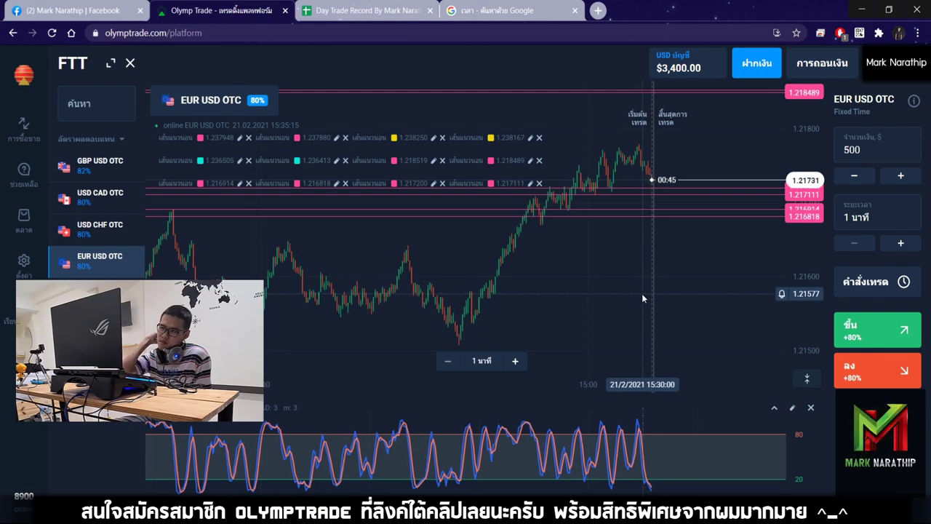
# Browse USD JPY OTC and GBP USD OTC, and open USD CAD OTC to inspect its recent candles.
pyautogui.click(99, 290)
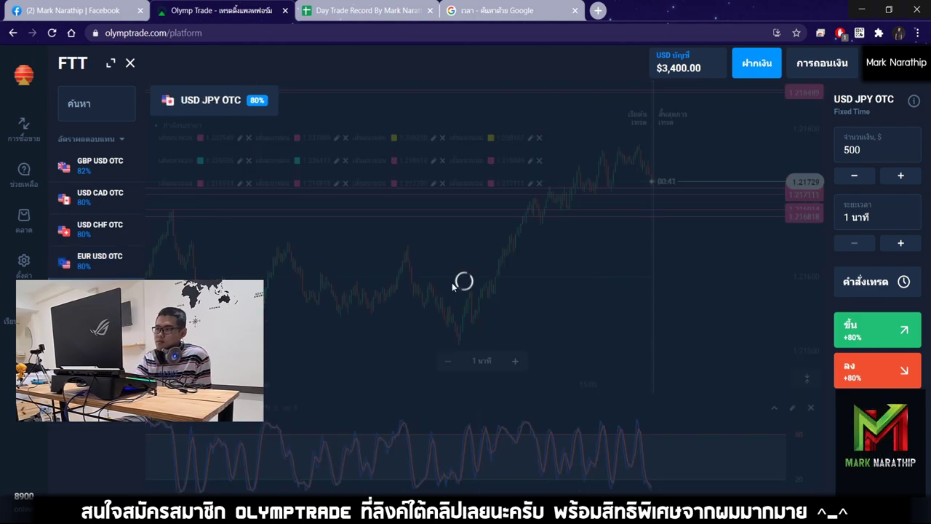
pyautogui.click(102, 165)
pyautogui.click(106, 195)
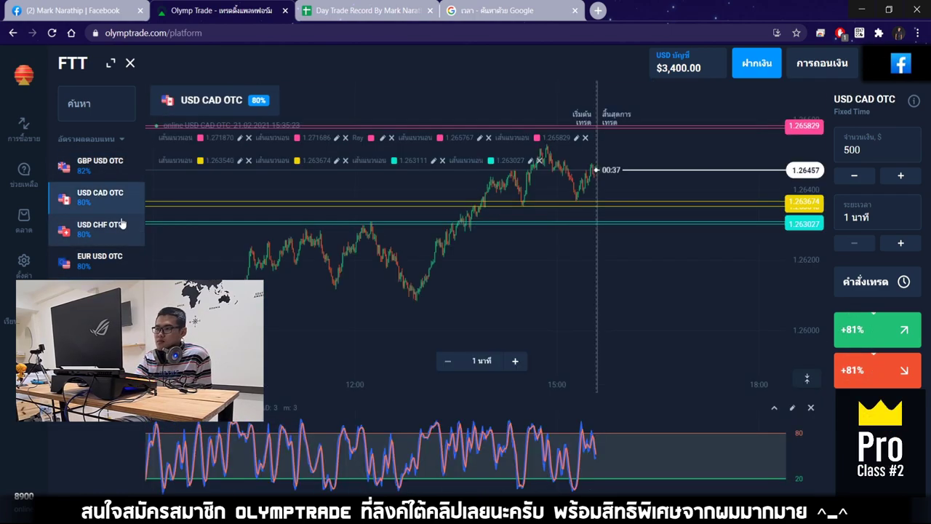
pyautogui.scroll(4, 624, 294)
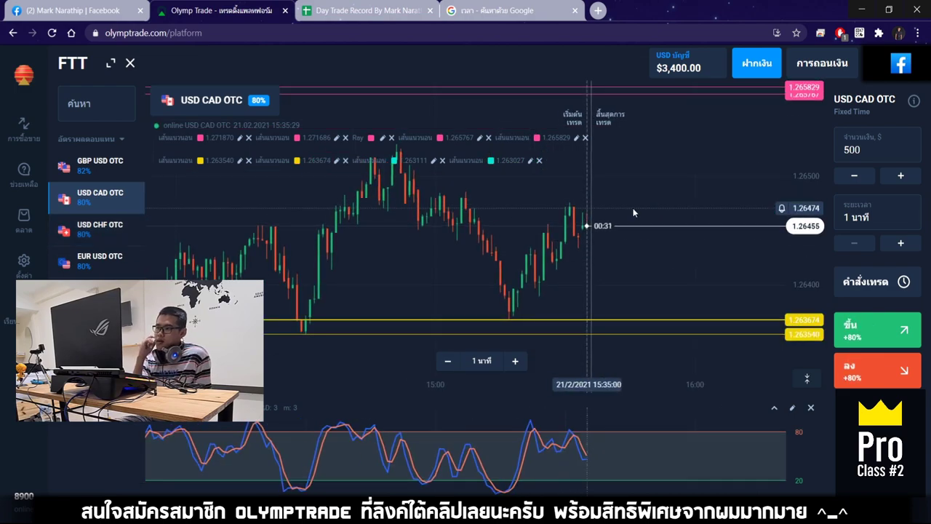
# Inspect the USD CAD OTC trend and recent candles, and place a $500 one-minute down trade.
pyautogui.scroll(-3, 634, 222)
pyautogui.scroll(3, 634, 228)
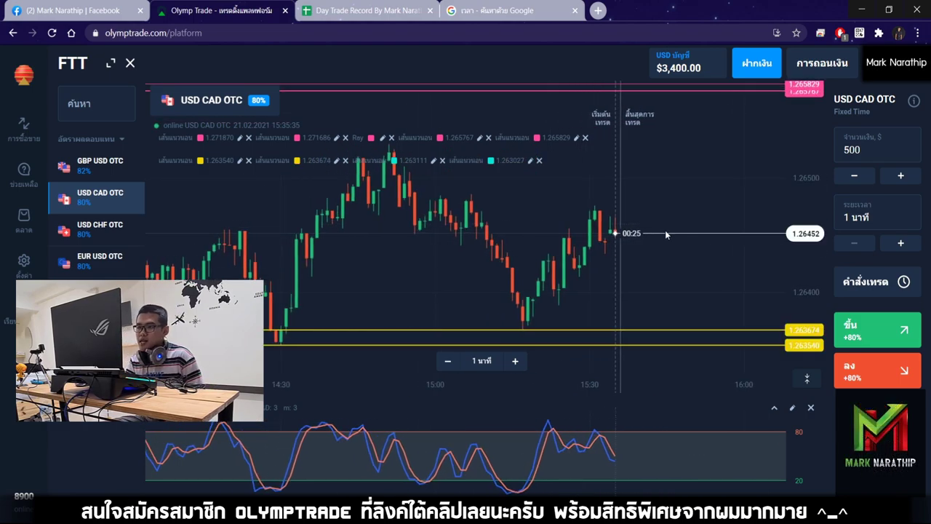
pyautogui.scroll(-4, 648, 233)
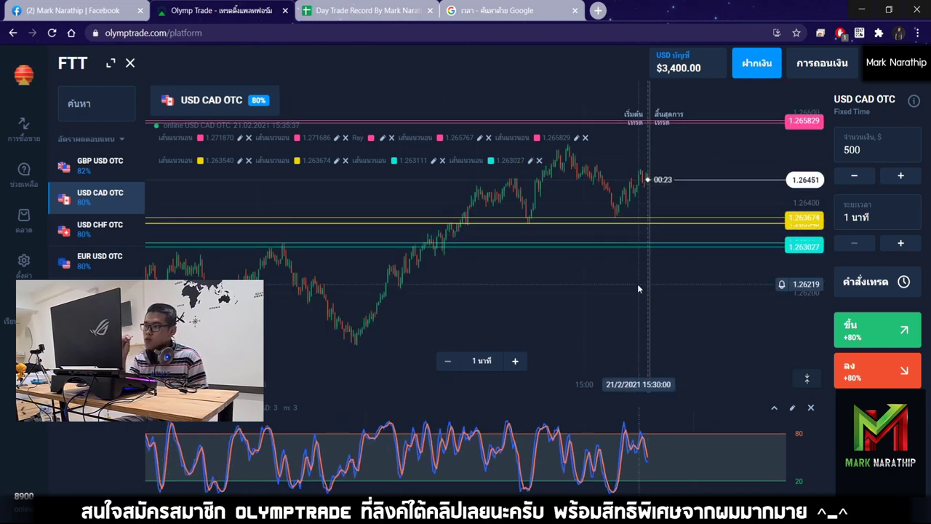
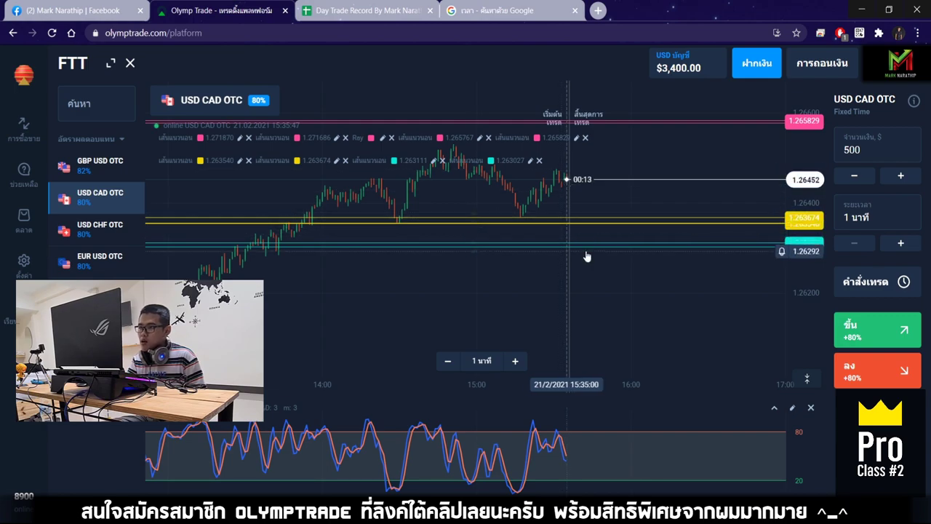
pyautogui.scroll(3, 607, 292)
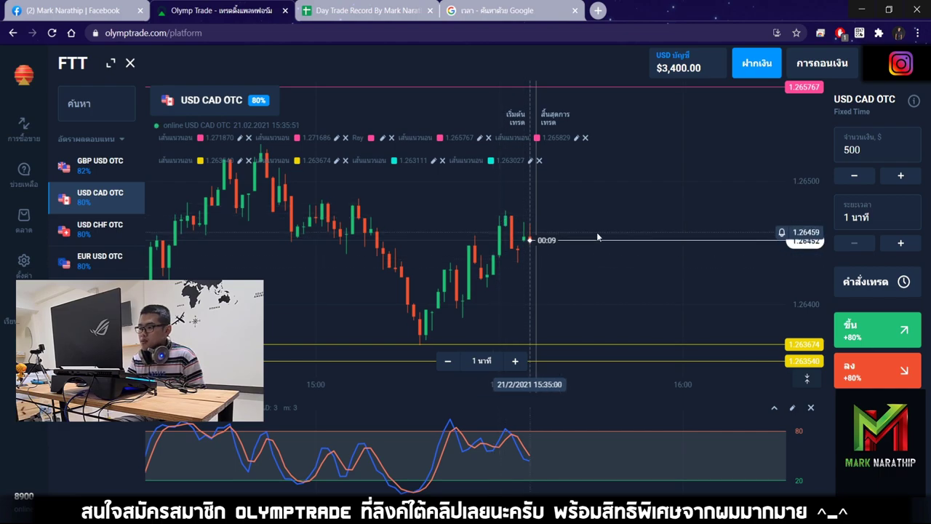
pyautogui.moveTo(589, 232); pyautogui.dragTo(608, 237)
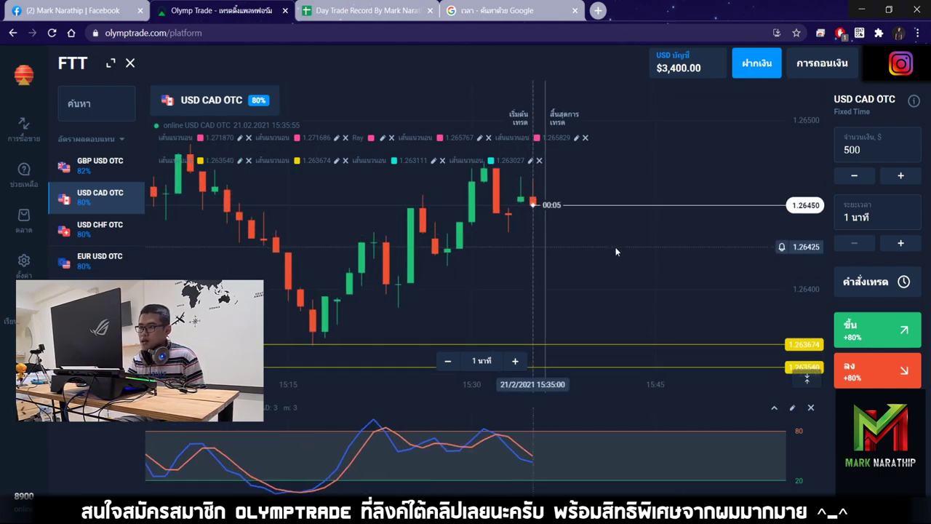
pyautogui.scroll(2, 615, 251)
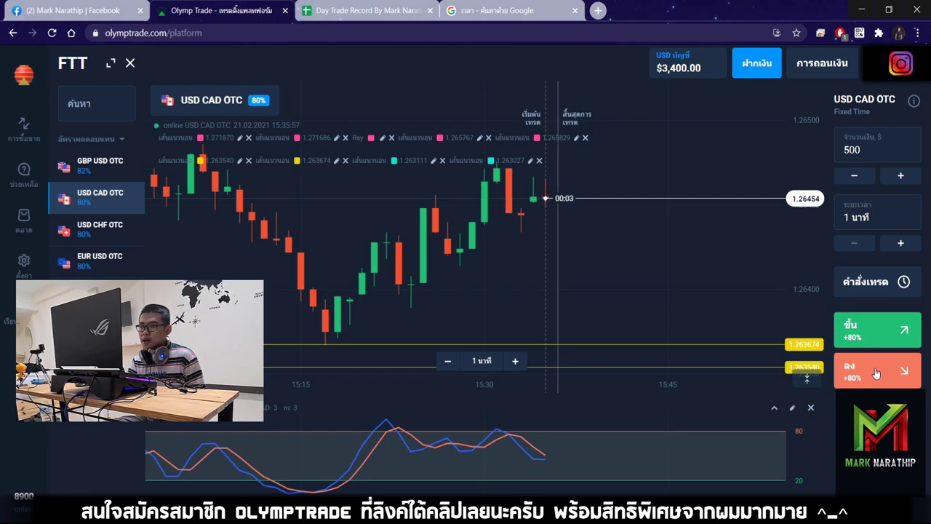
pyautogui.click(877, 373)
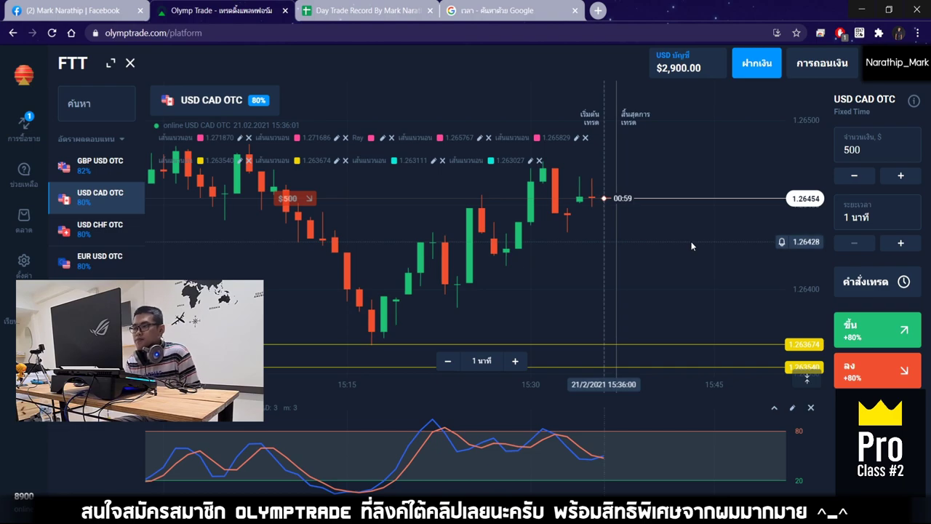
# Examine the USD CAD OTC chart around the open $500 position, from the latest candles out to the wider trend.
pyautogui.scroll(-2, 692, 239)
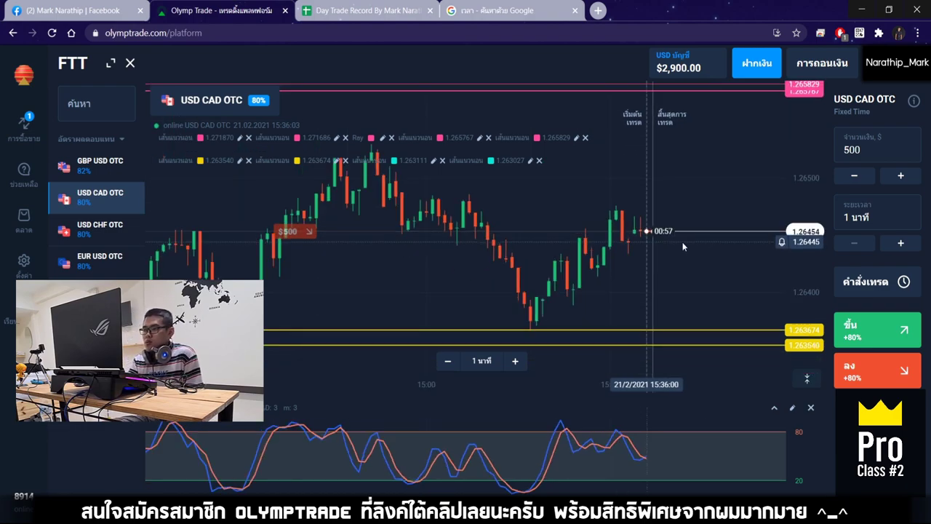
pyautogui.scroll(-2, 640, 248)
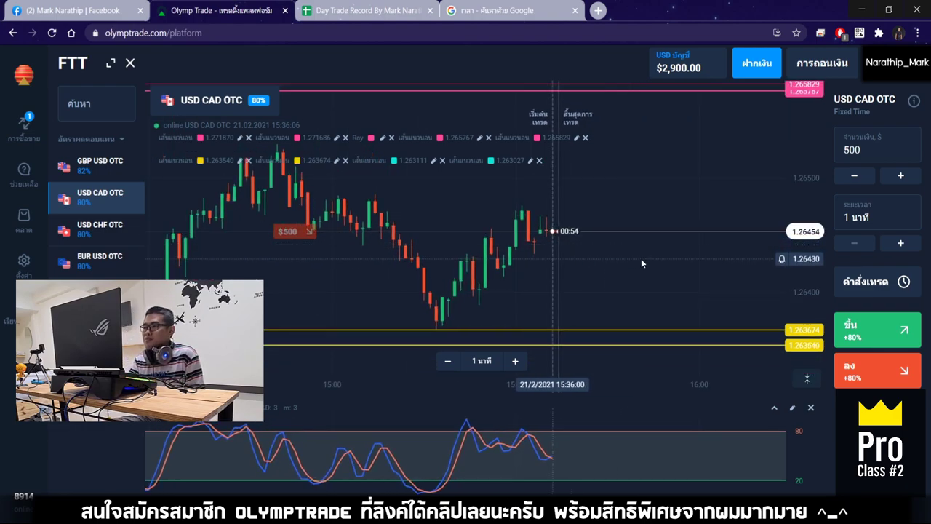
pyautogui.scroll(1, 639, 259)
pyautogui.scroll(2, 639, 259)
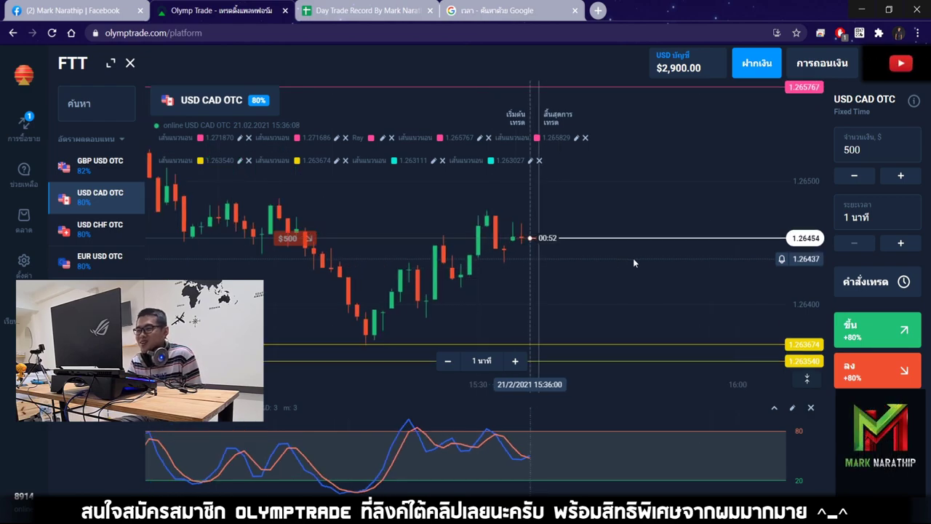
pyautogui.scroll(1, 630, 257)
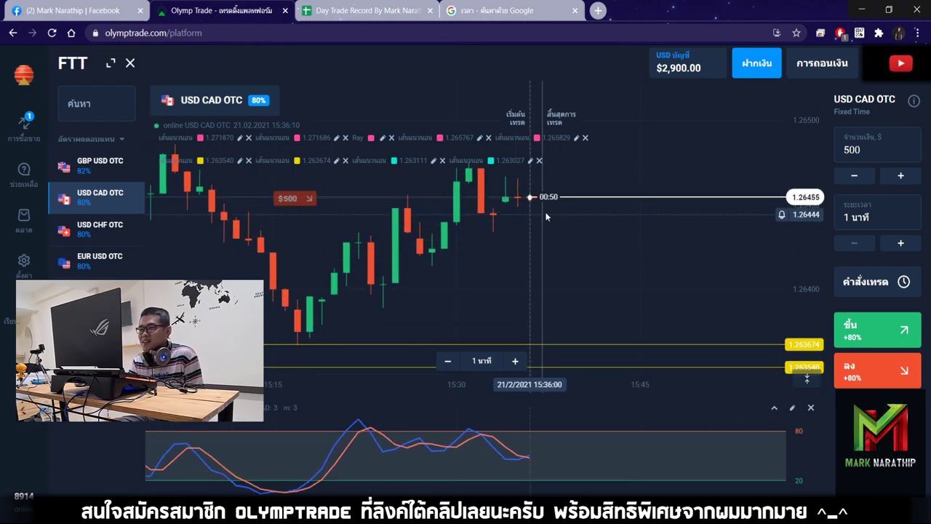
pyautogui.scroll(2, 579, 217)
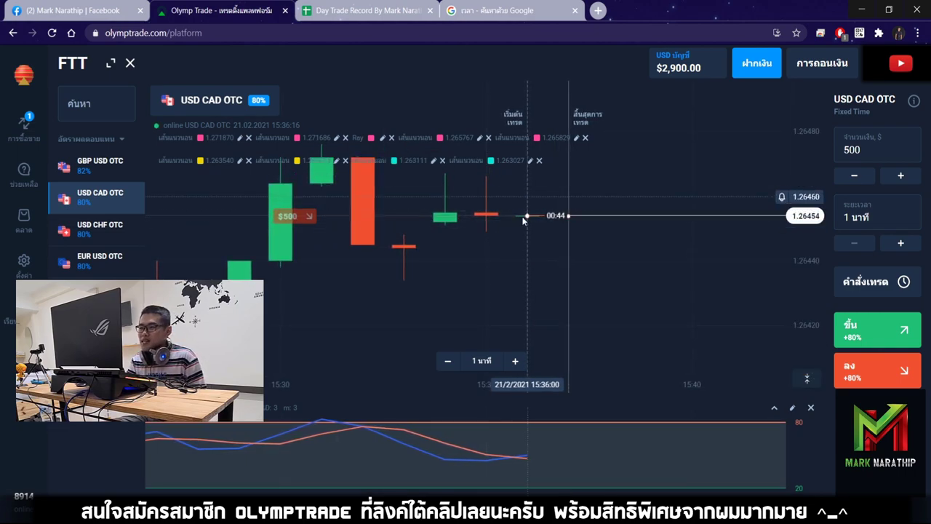
pyautogui.scroll(-3, 573, 264)
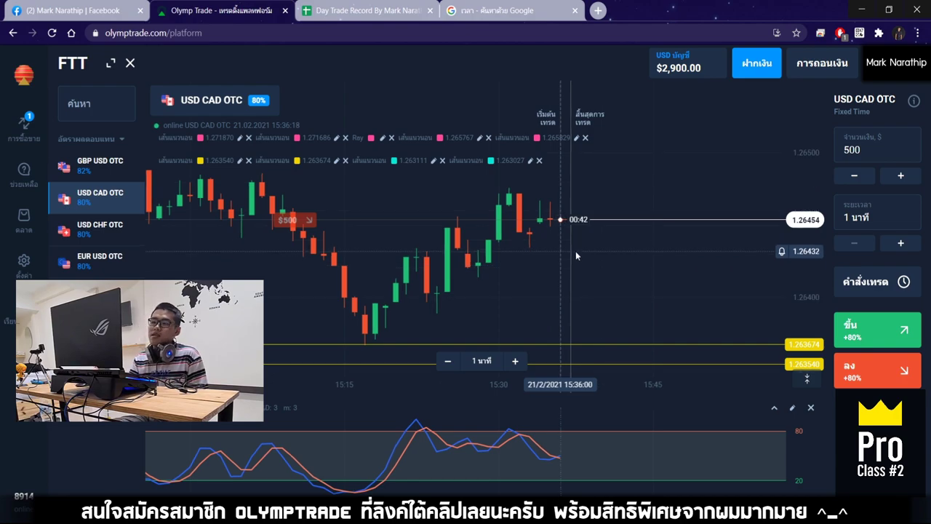
pyautogui.scroll(-3, 565, 210)
pyautogui.scroll(-2, 580, 213)
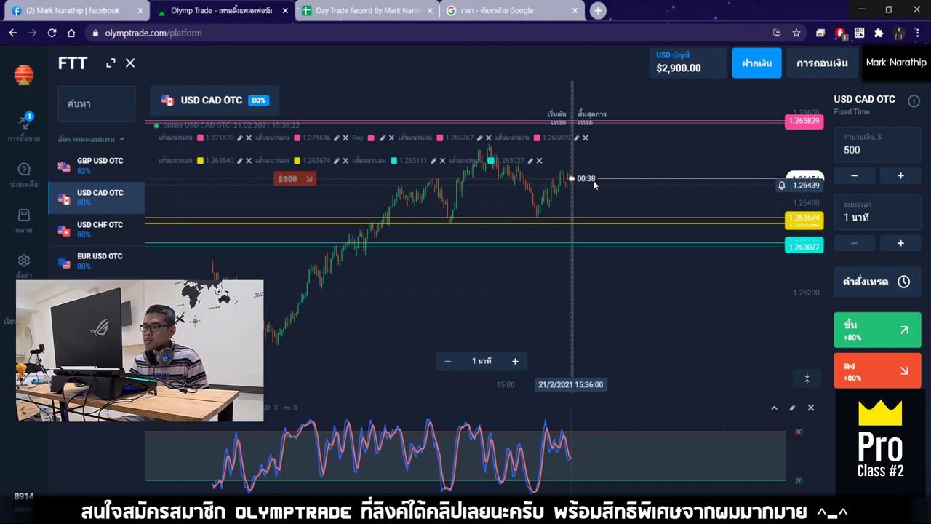
pyautogui.scroll(-2, 596, 192)
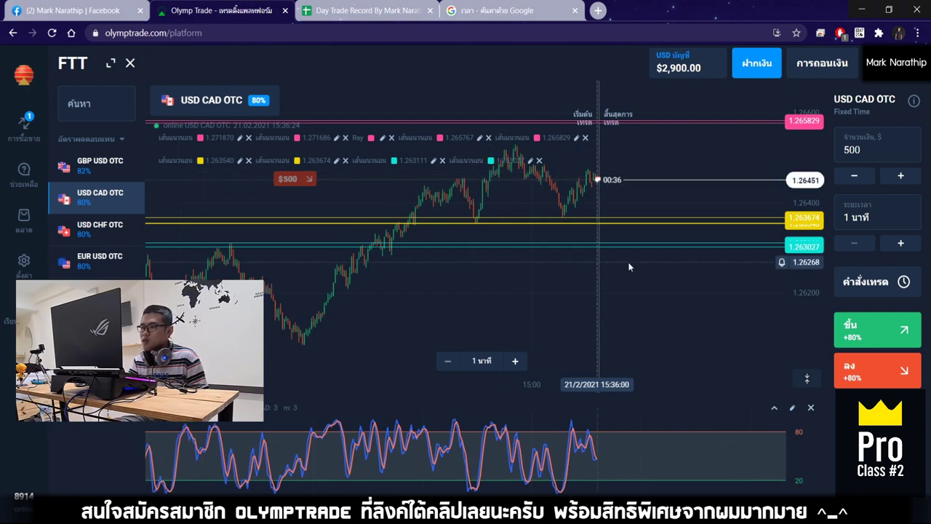
# Monitor the current USD CAD OTC candle against the down trade's entry level until the one-minute position expires.
pyautogui.scroll(2, 607, 188)
pyautogui.scroll(2, 626, 192)
pyautogui.moveTo(625, 192); pyautogui.dragTo(692, 197)
pyautogui.moveTo(645, 218); pyautogui.dragTo(630, 187)
pyautogui.scroll(5, 646, 198)
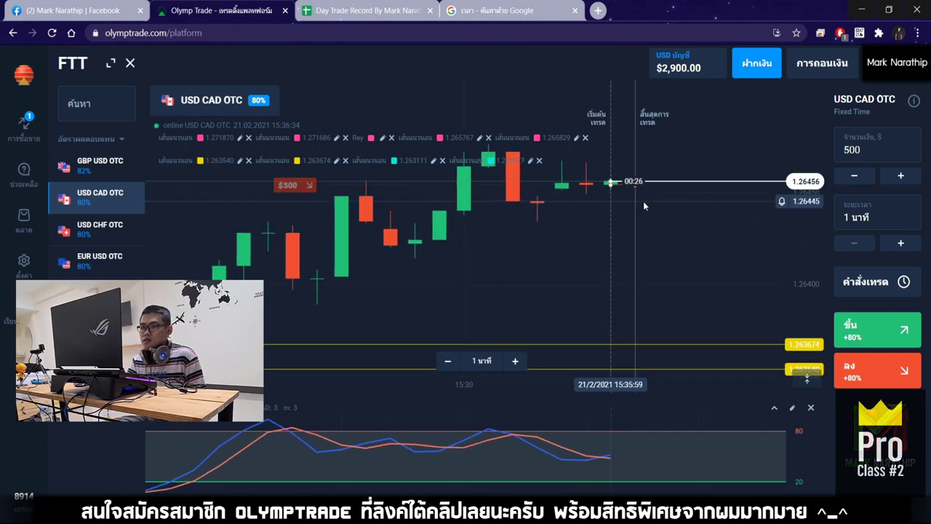
pyautogui.scroll(-1, 643, 206)
pyautogui.scroll(4, 643, 206)
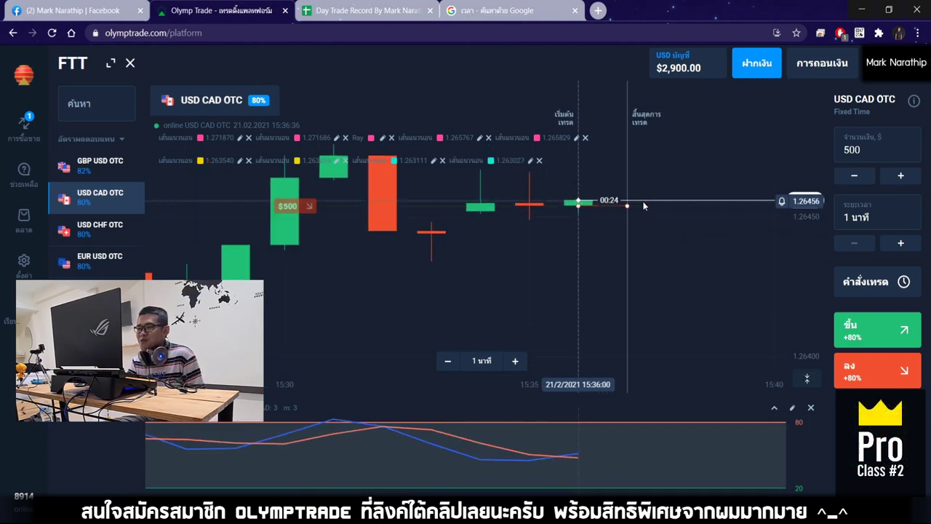
pyautogui.scroll(-3, 641, 211)
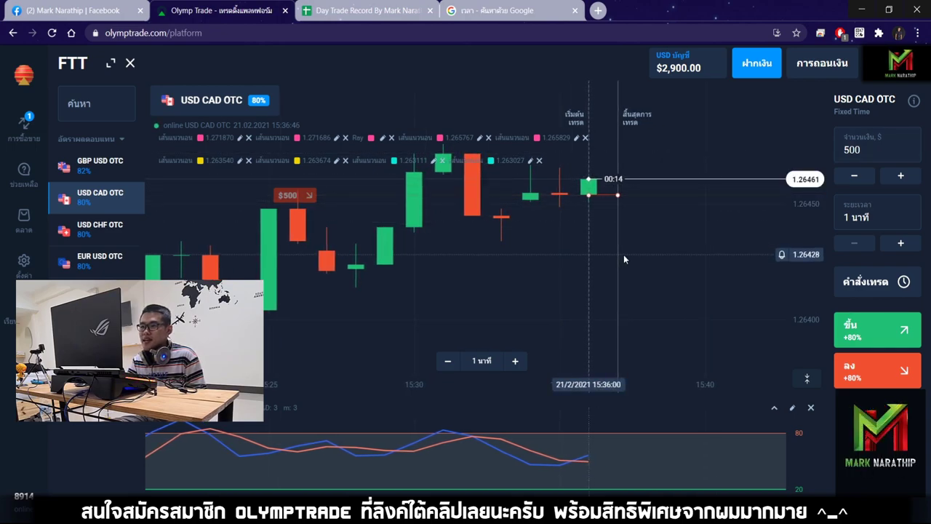
pyautogui.scroll(-3, 616, 246)
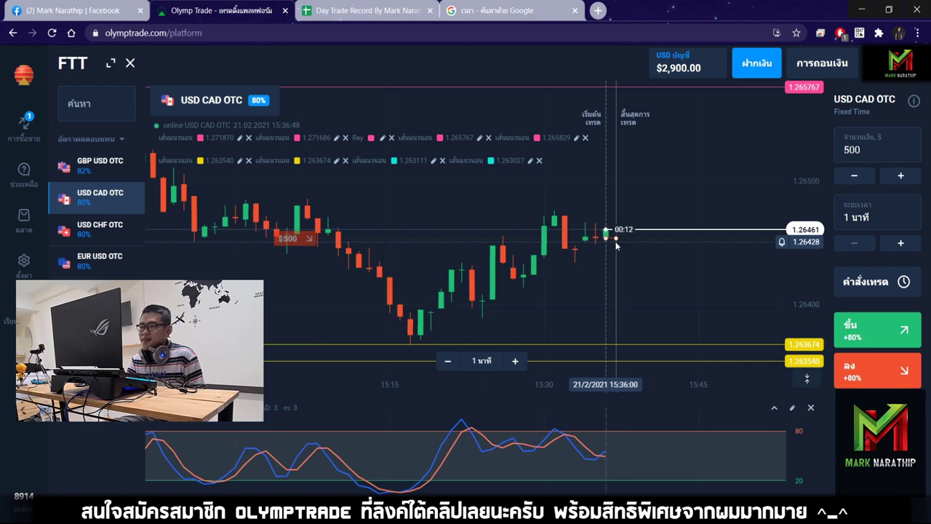
pyautogui.scroll(3, 653, 243)
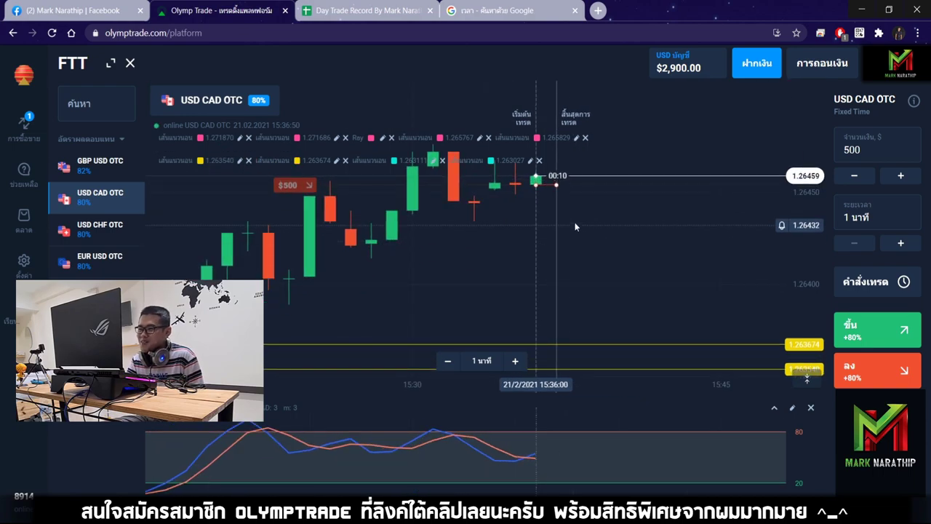
pyautogui.scroll(2, 633, 233)
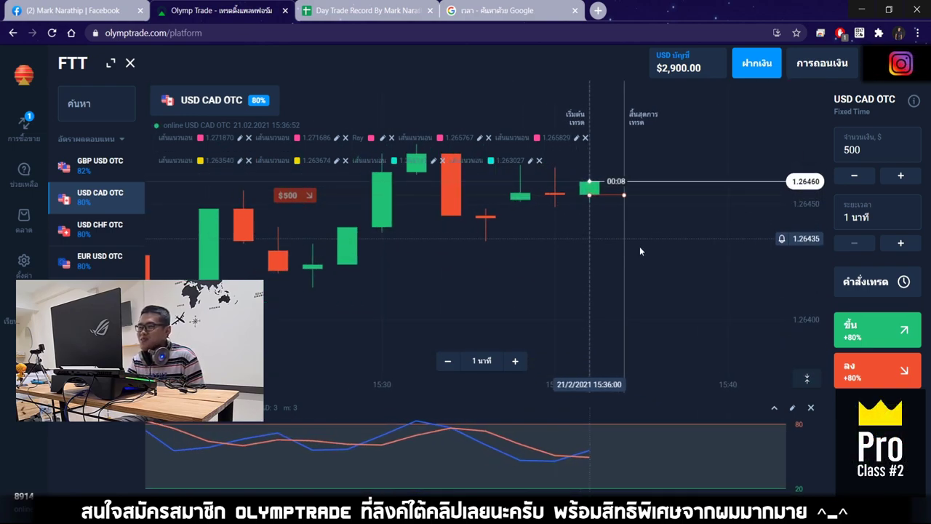
pyautogui.scroll(2, 640, 249)
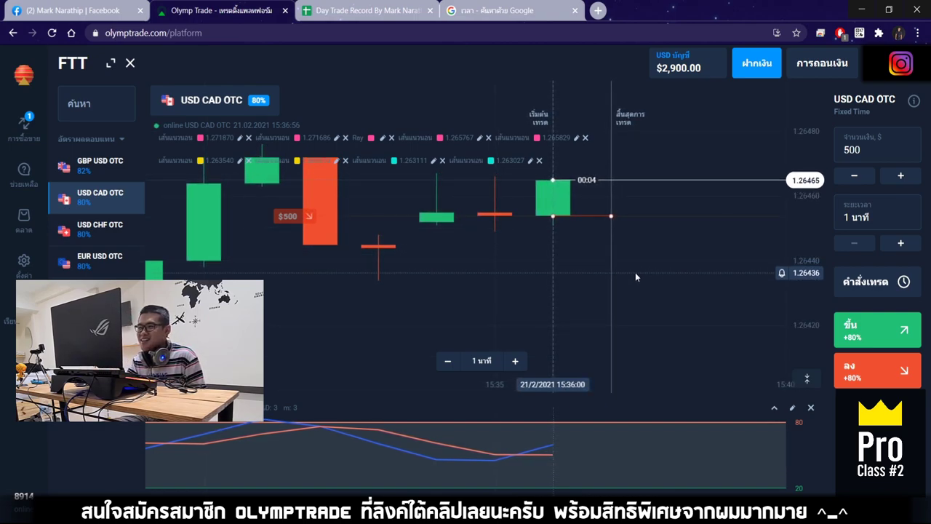
pyautogui.scroll(-2, 637, 275)
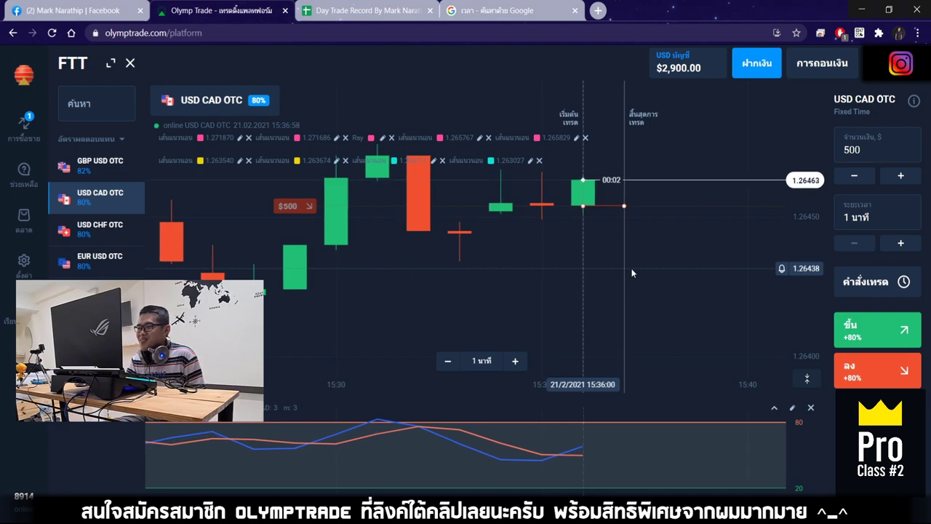
pyautogui.scroll(-3, 638, 283)
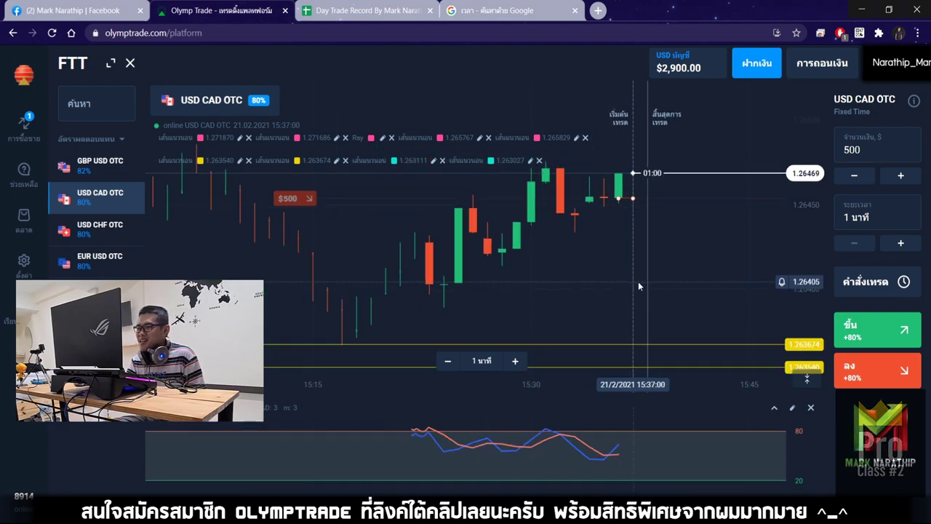
pyautogui.scroll(-3, 638, 284)
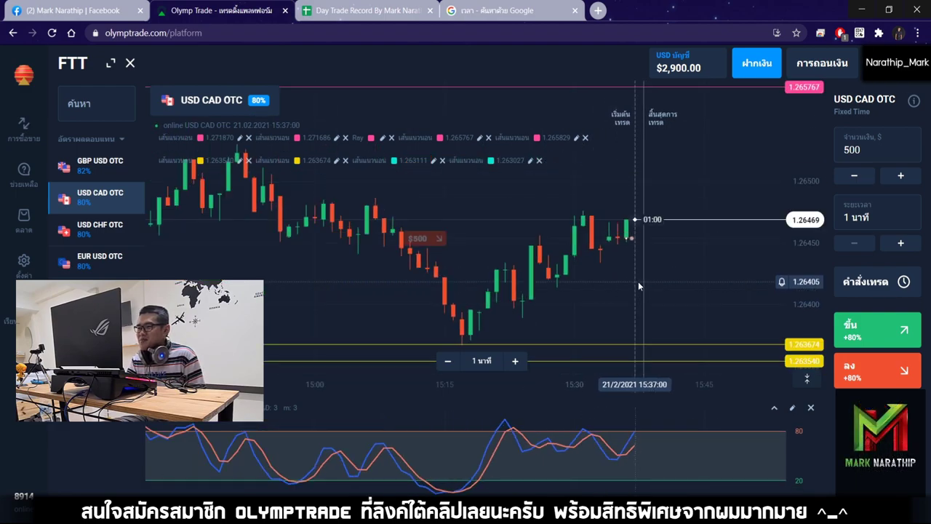
# Switch to the Day Trade Record sheet and log trade 7 as แพ้ with a profit rate of 80 percent.
pyautogui.click(305, 9)
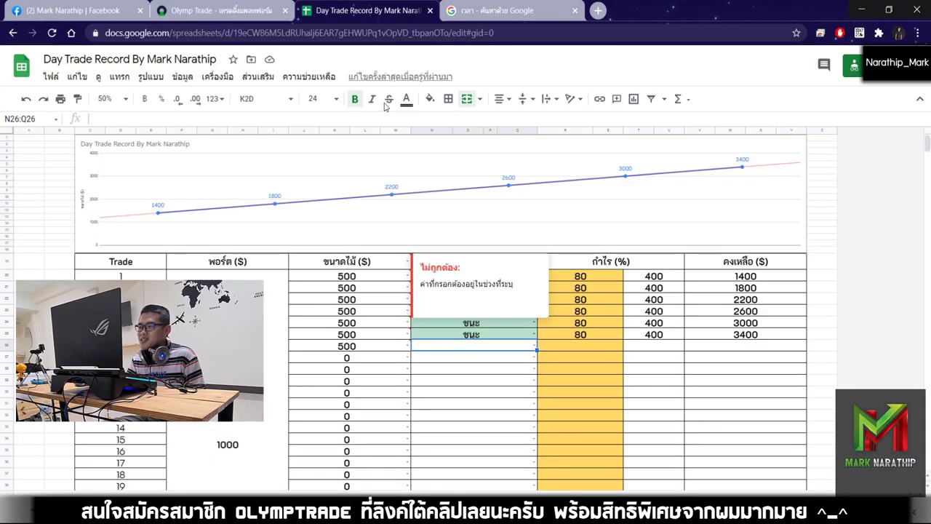
pyautogui.doubleClick(486, 350)
pyautogui.click(443, 381)
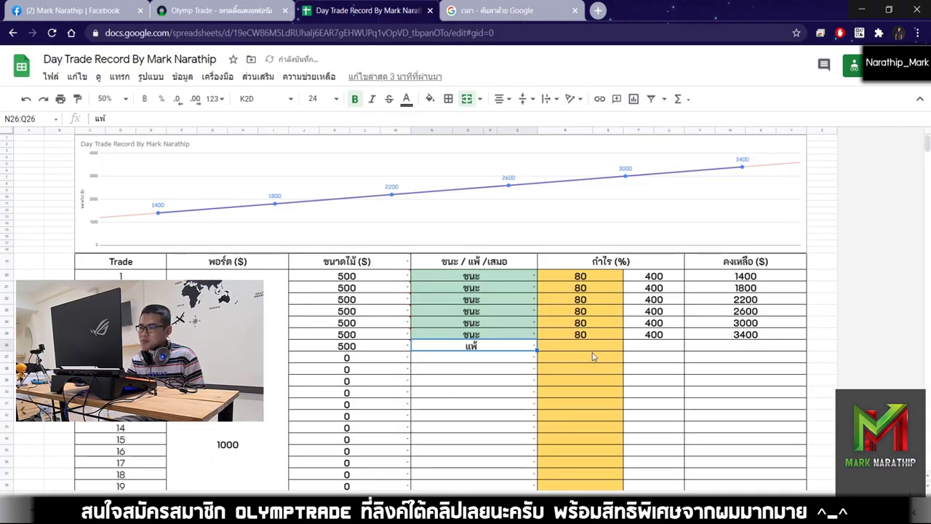
pyautogui.click(603, 348)
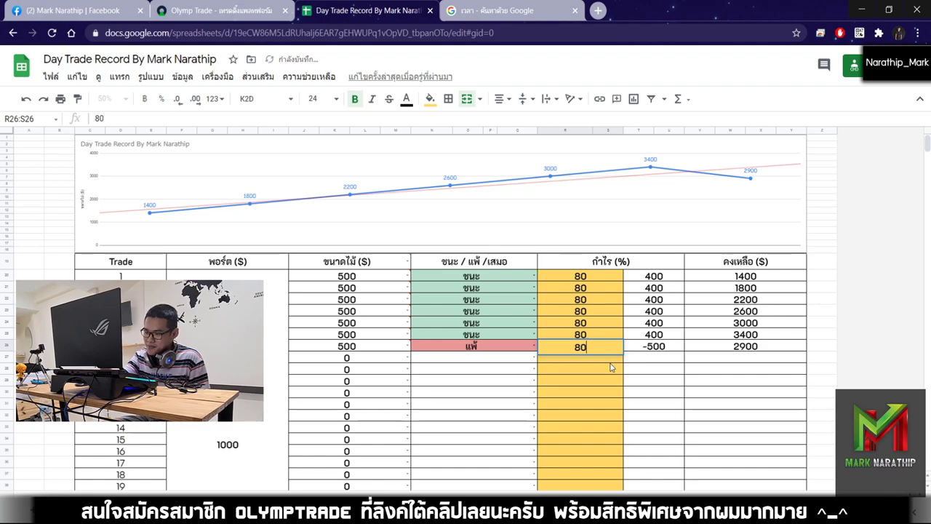
pyautogui.press('Return')
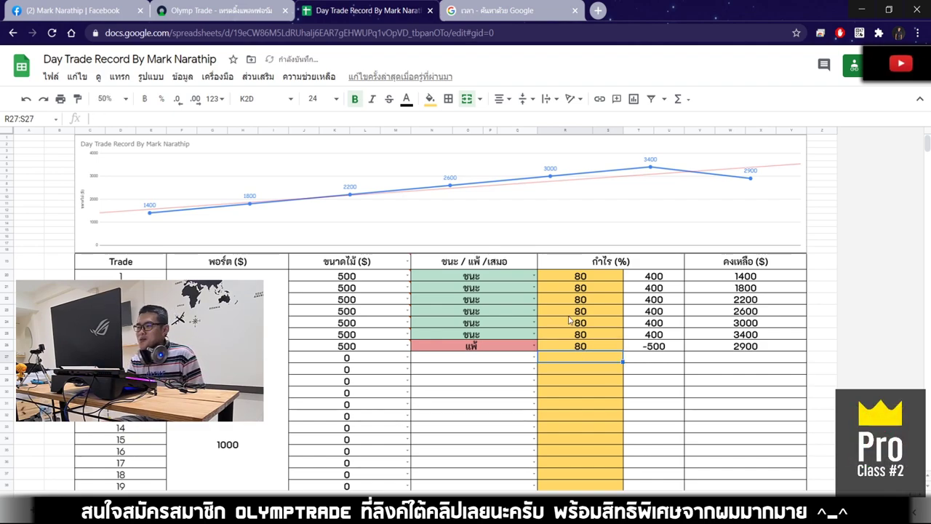
# Review the sheet's trade rows, the remaining balance after trade 7 and the balance chart.
pyautogui.scroll(-3, 560, 317)
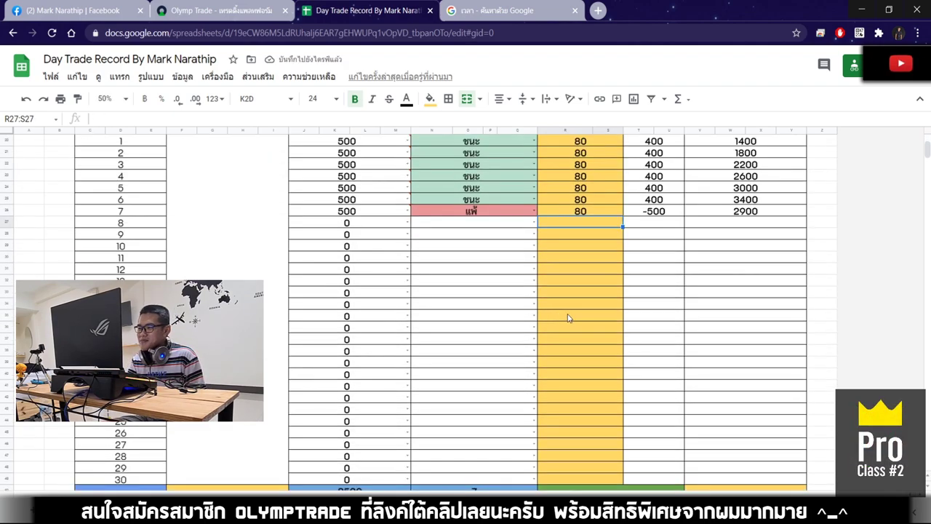
pyautogui.scroll(-3, 570, 312)
pyautogui.scroll(3, 575, 308)
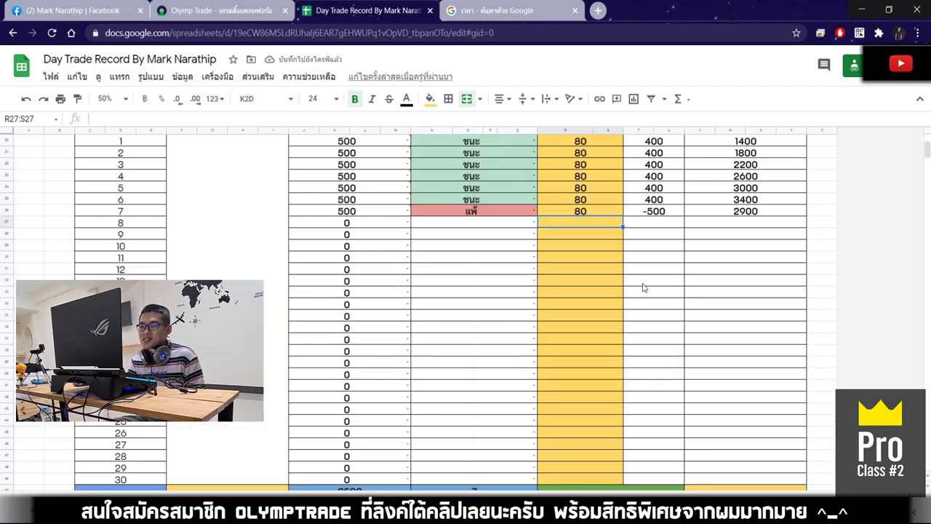
pyautogui.click(748, 205)
pyautogui.scroll(5, 761, 222)
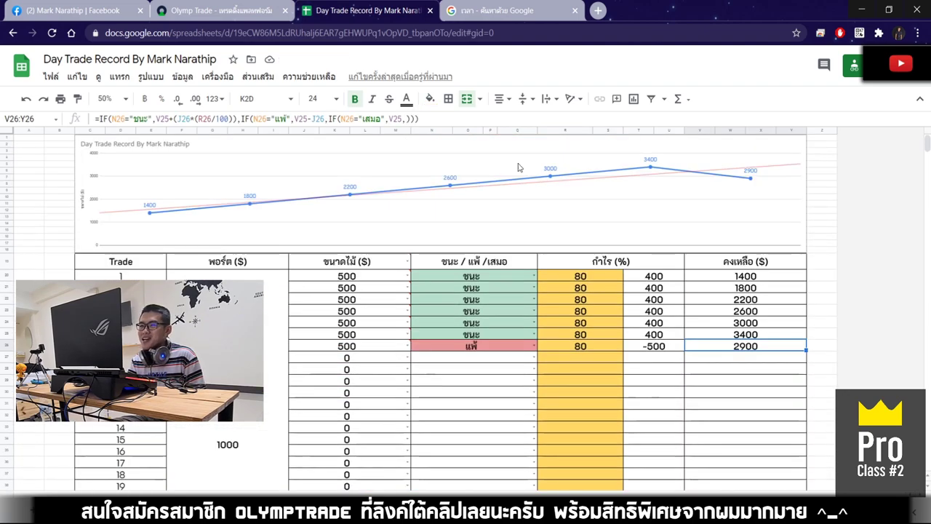
pyautogui.click(218, 10)
pyautogui.click(397, 20)
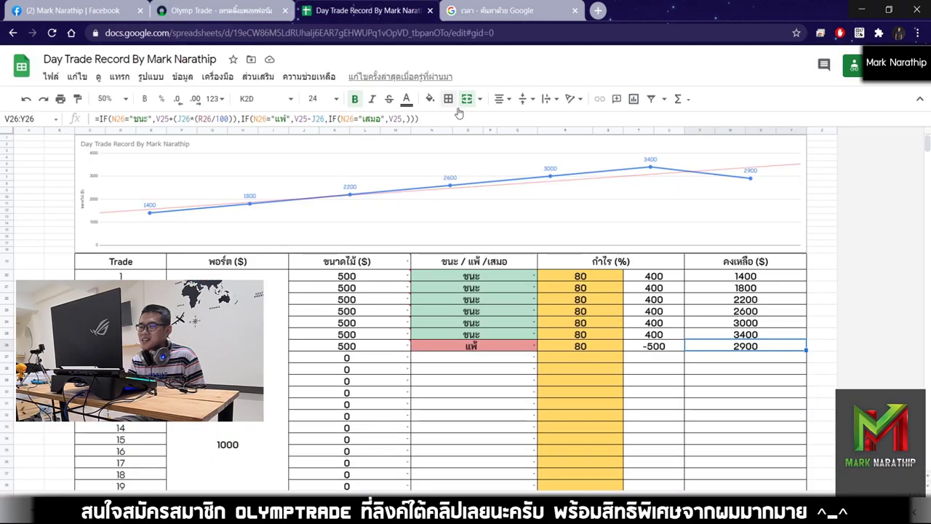
# Enter 1250 as trade 8's stake in the Day Trade Record sheet and check it against trade 7's row.
pyautogui.scroll(-2, 350, 347)
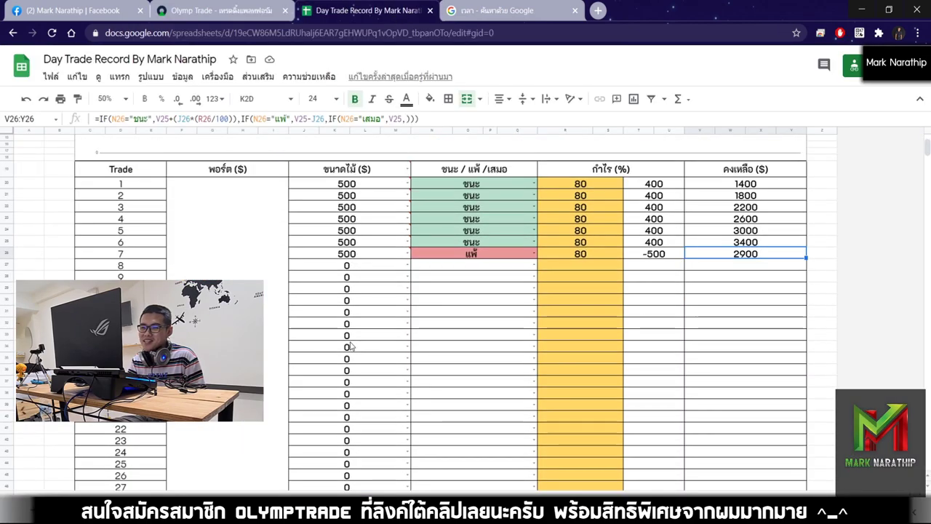
pyautogui.click(350, 266)
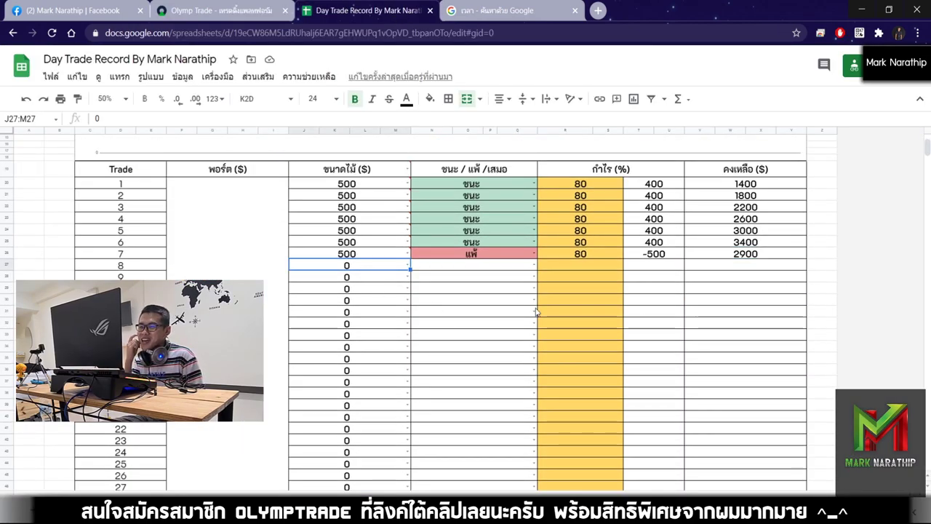
pyautogui.write('125')
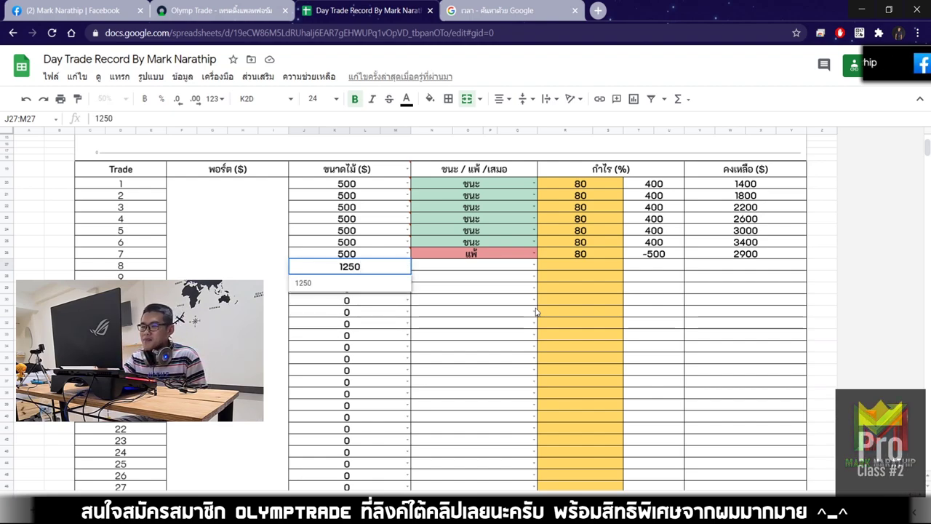
pyautogui.press('Return')
pyautogui.press('Return')
pyautogui.click(439, 270)
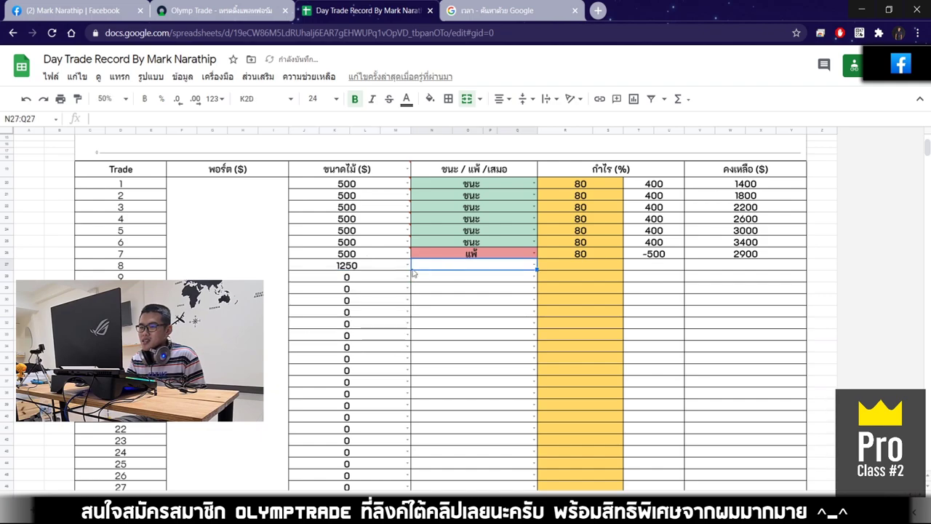
pyautogui.click(342, 267)
pyautogui.scroll(-1, 361, 263)
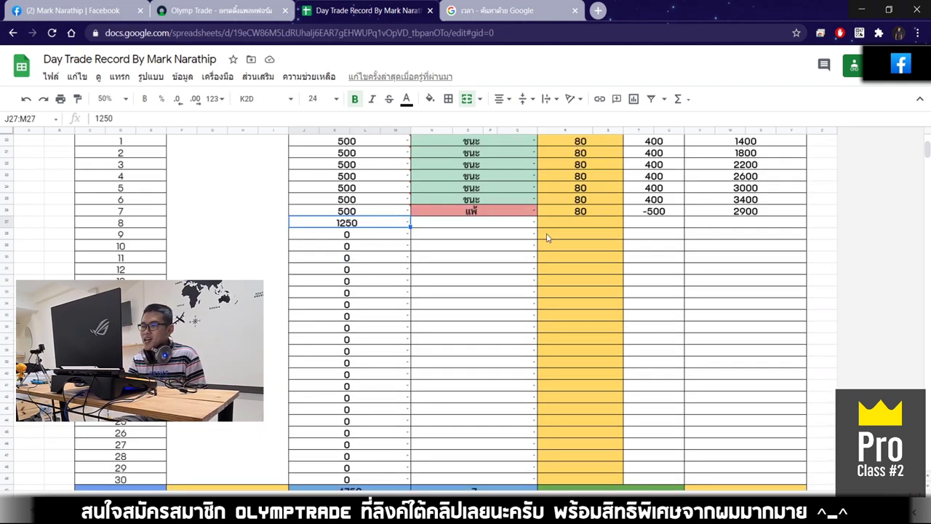
pyautogui.click(367, 210)
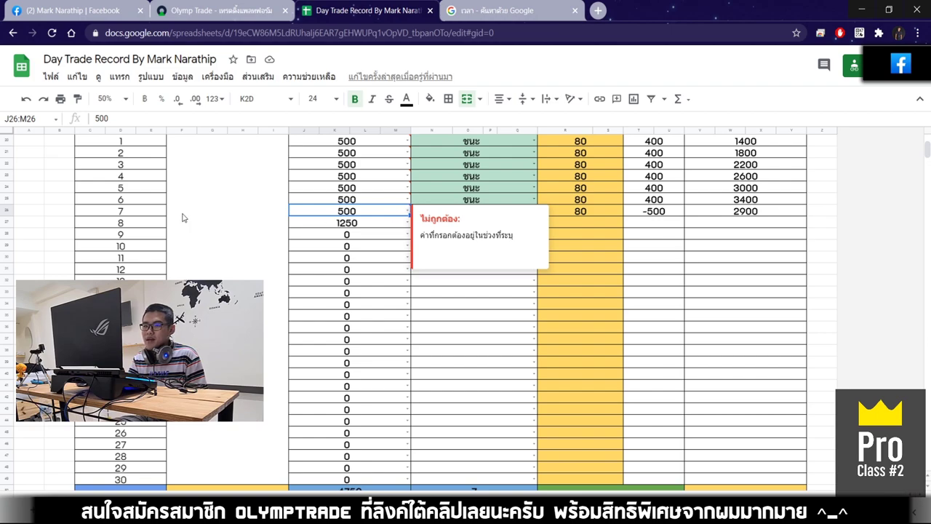
pyautogui.click(580, 280)
pyautogui.click(465, 226)
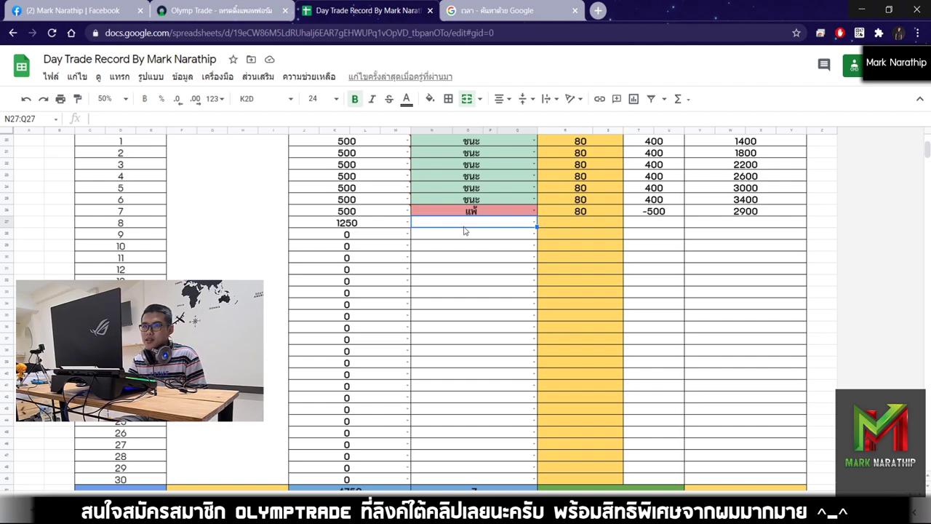
# Switch to Olymp Trade, examine the USD CAD OTC chart and open a one-minute down trade of $1,250.
pyautogui.scroll(3, 521, 262)
pyautogui.scroll(-3, 535, 300)
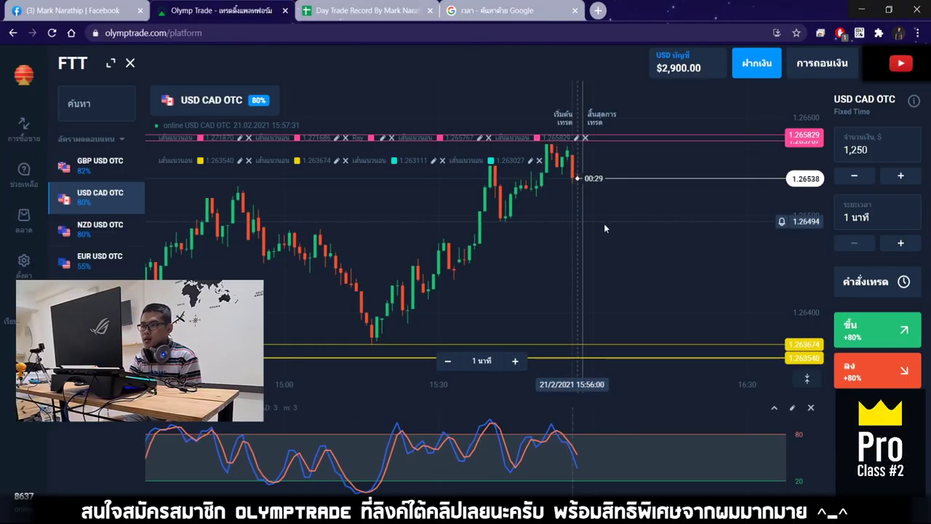
pyautogui.scroll(3, 604, 226)
pyautogui.scroll(-5, 580, 226)
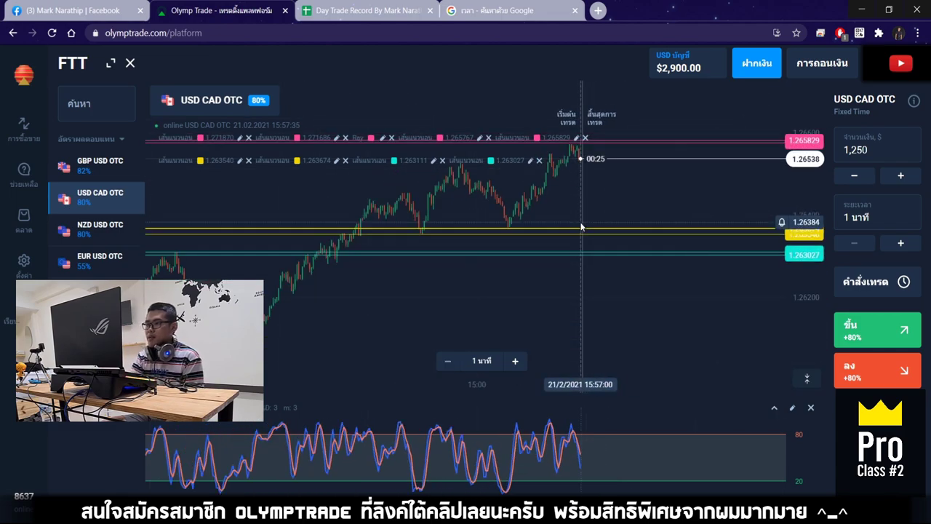
pyautogui.scroll(3, 580, 218)
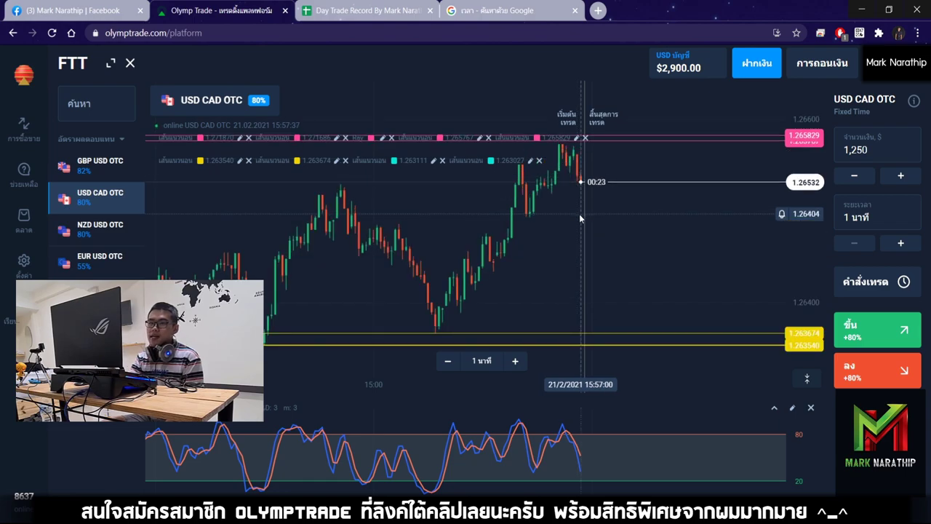
pyautogui.scroll(-2, 487, 315)
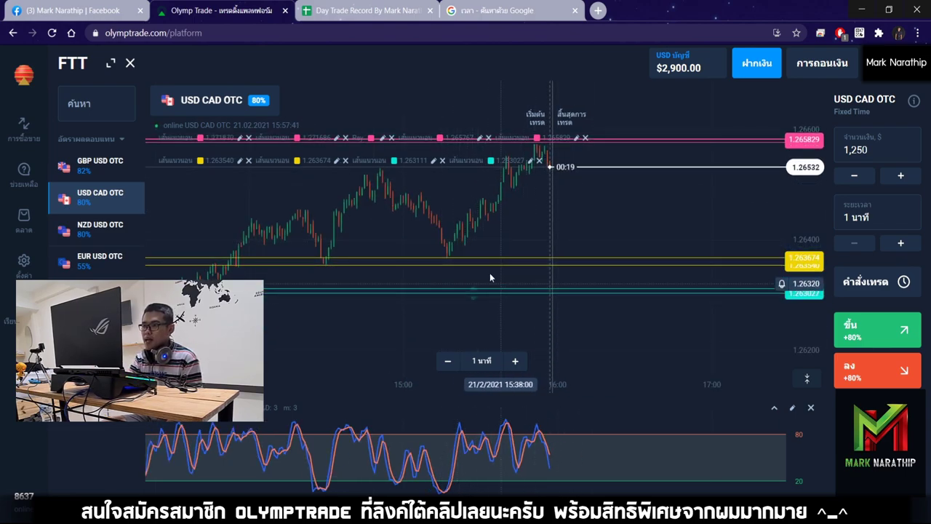
pyautogui.scroll(2, 575, 190)
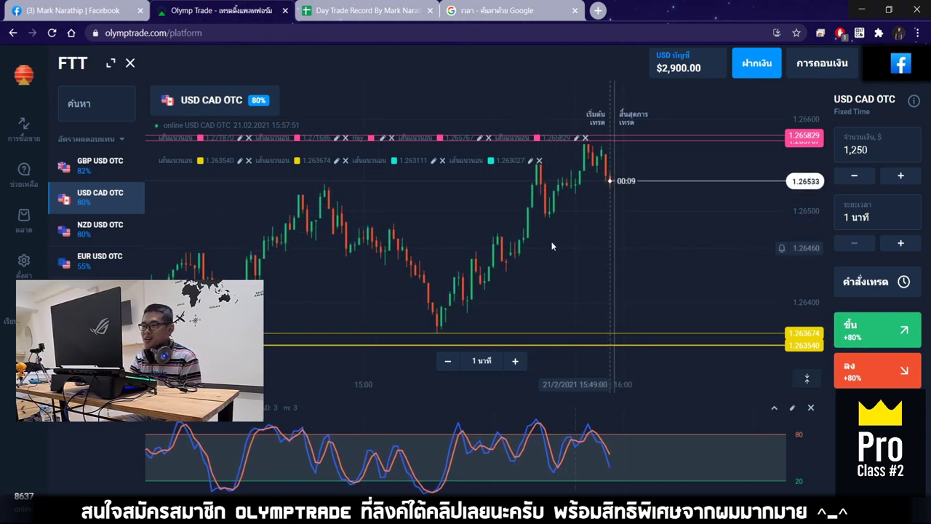
pyautogui.scroll(3, 612, 239)
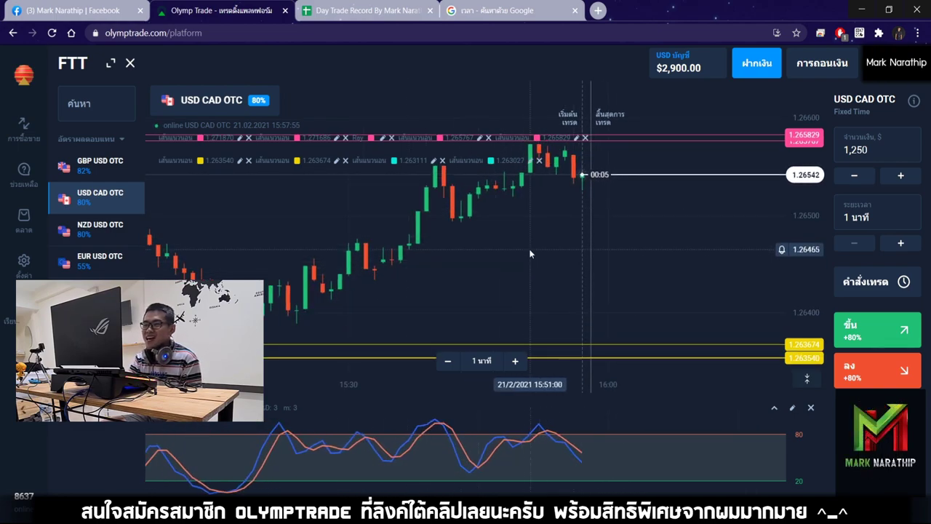
pyautogui.scroll(2, 575, 256)
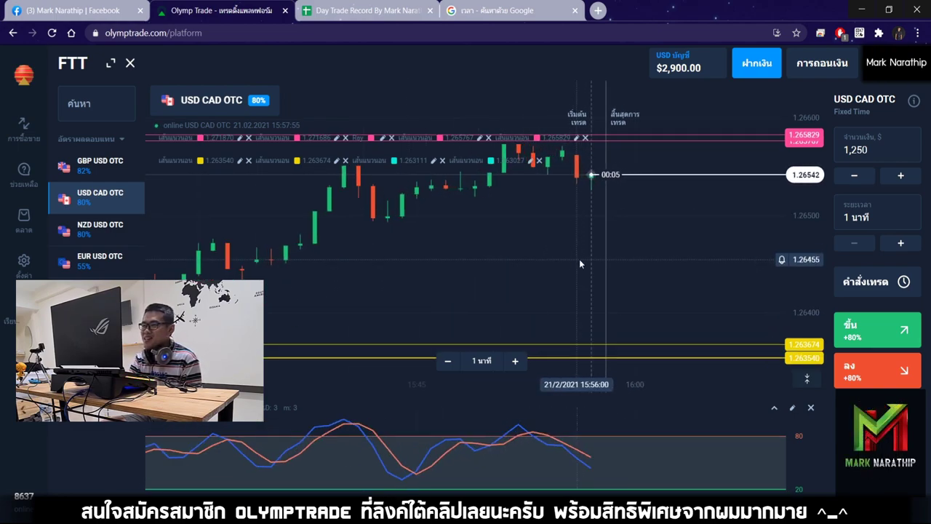
pyautogui.click(879, 375)
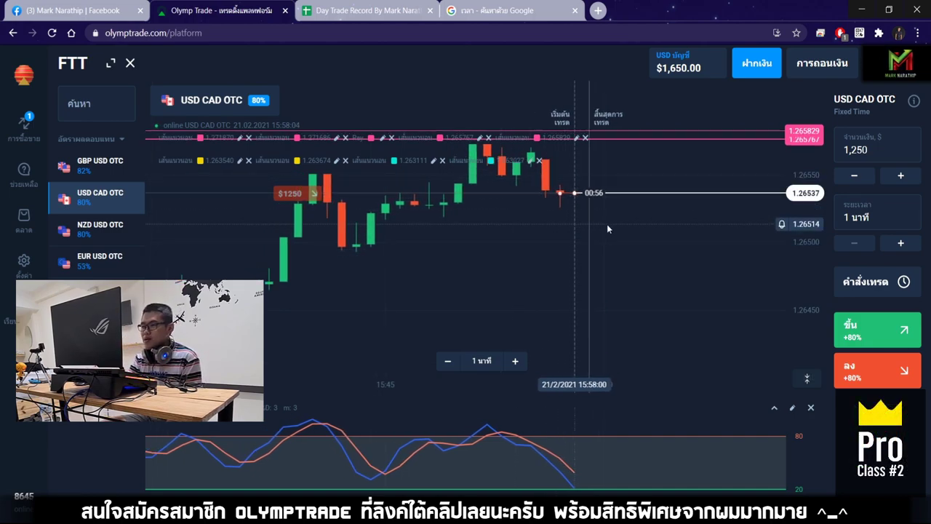
# Examine the USD CAD OTC chart around the open $1,250 position, going back through the earlier price history near the pink levels.
pyautogui.scroll(-2, 563, 245)
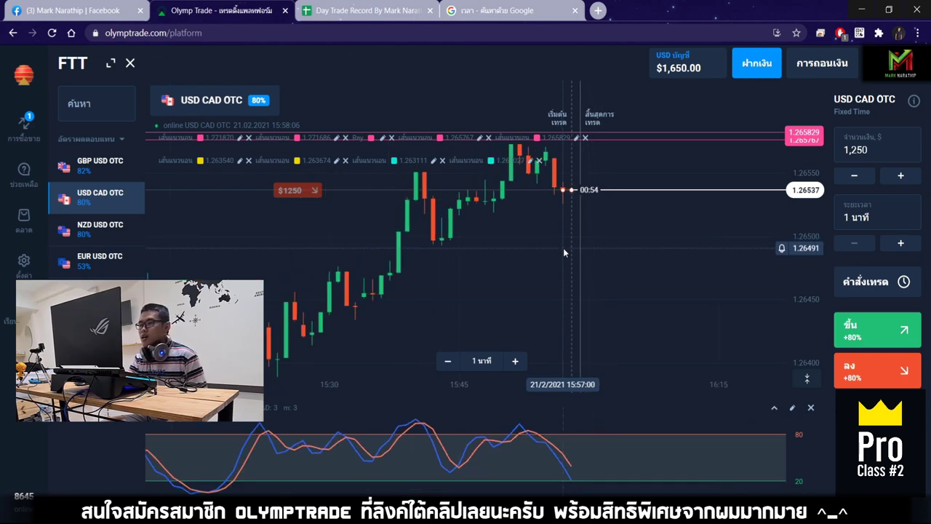
pyautogui.scroll(-1, 564, 246)
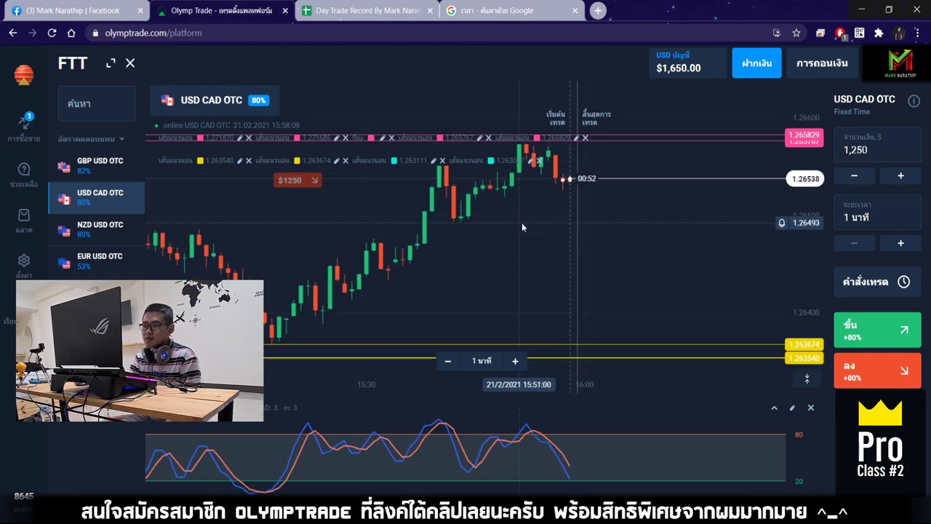
pyautogui.scroll(-2, 524, 218)
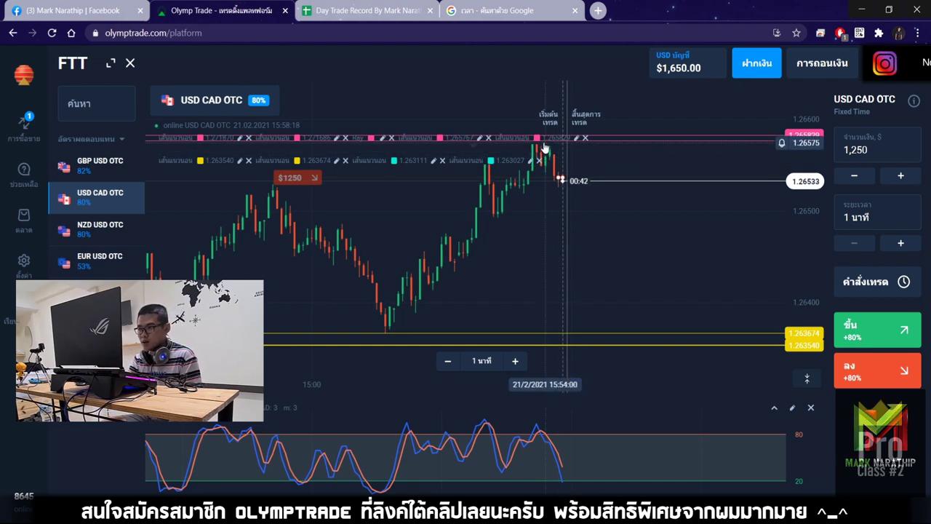
pyautogui.scroll(-5, 585, 247)
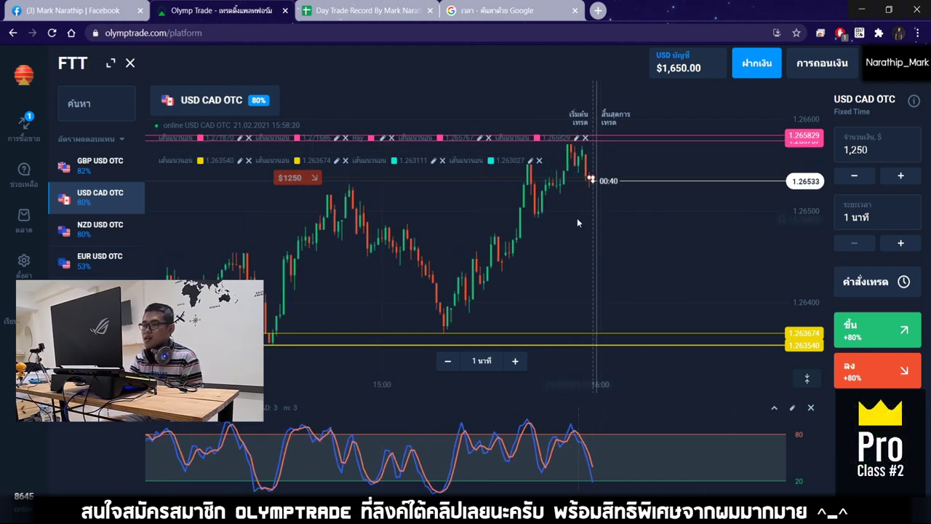
pyautogui.moveTo(308, 325); pyautogui.dragTo(535, 278)
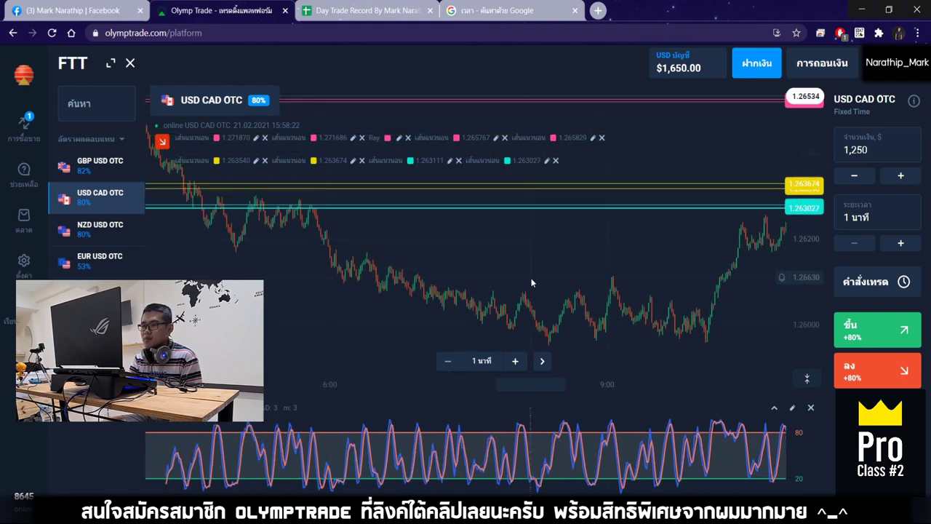
pyautogui.moveTo(340, 273); pyautogui.dragTo(482, 222)
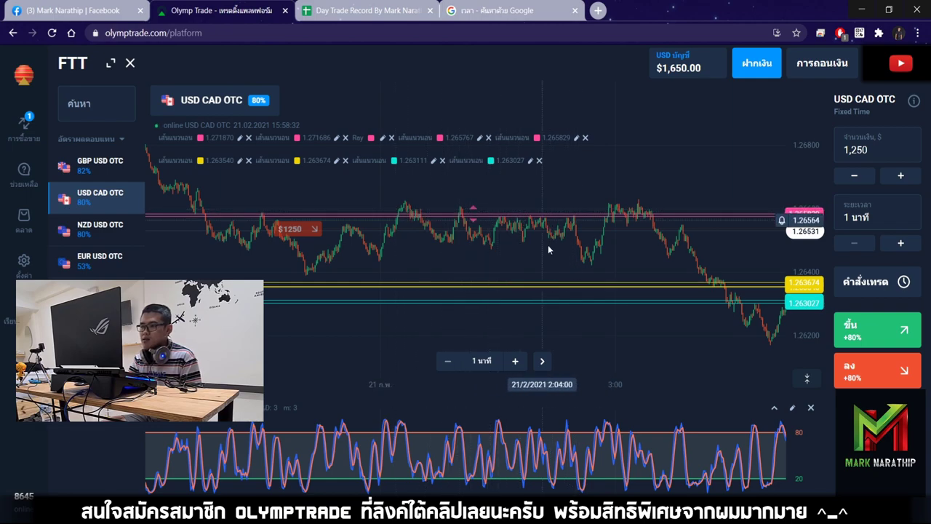
# Return to the latest USD CAD OTC candles and monitor the $1,250 down trade until it expires.
pyautogui.click(543, 360)
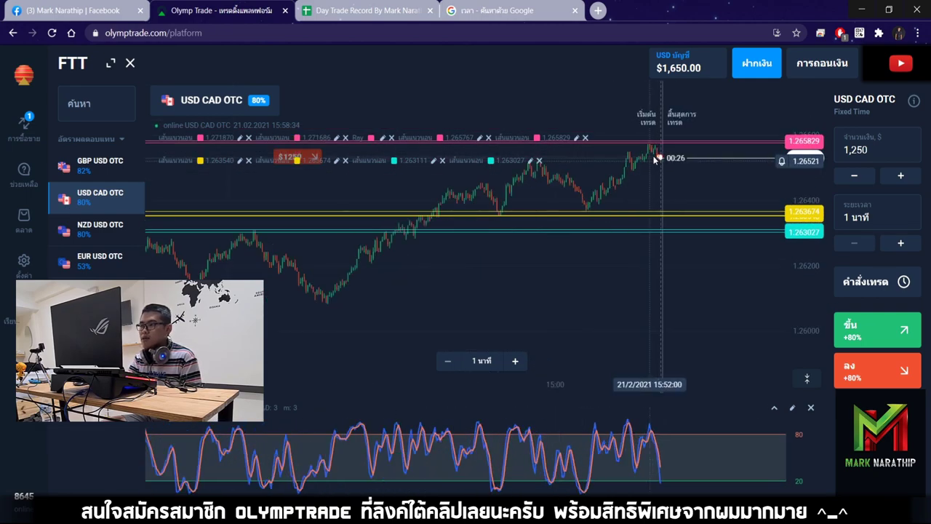
pyautogui.scroll(3, 668, 182)
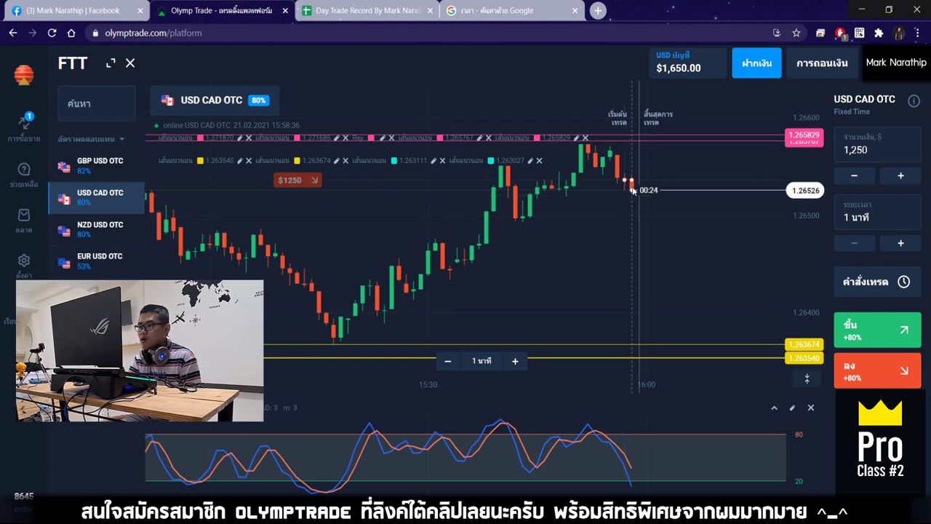
pyautogui.moveTo(630, 187); pyautogui.dragTo(581, 186)
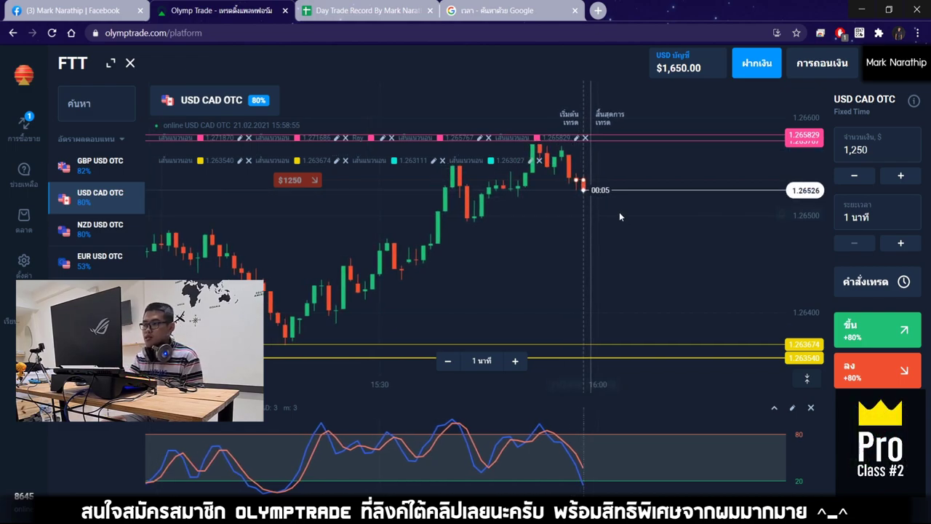
pyautogui.scroll(5, 620, 214)
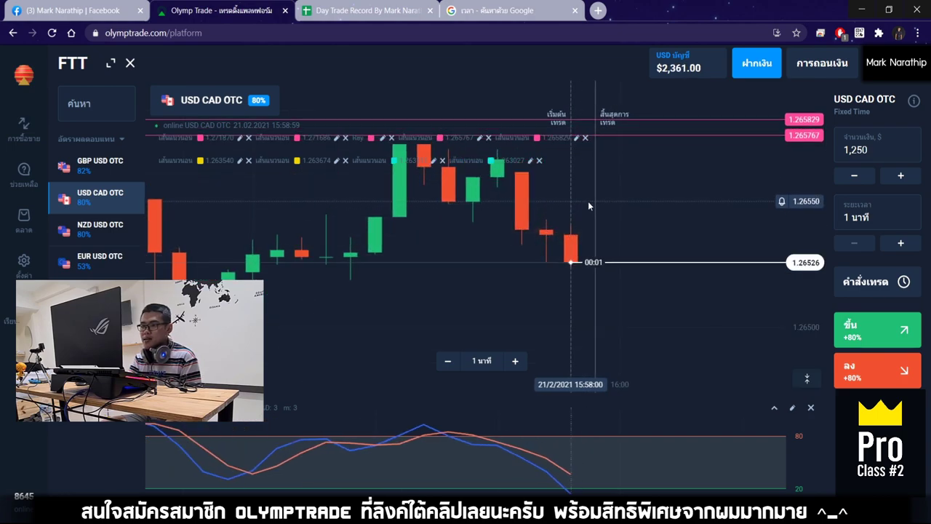
pyautogui.scroll(-5, 597, 201)
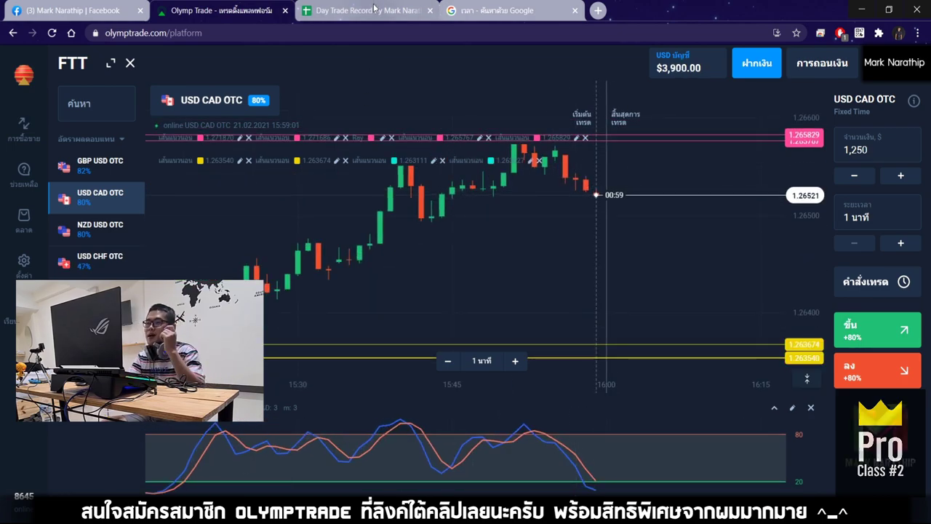
# Switch to the Day Trade Record sheet and log trade 8 as ชนะ with a profit rate of 80 percent.
pyautogui.hotkey('ctrl', 'Tab')
pyautogui.doubleClick(485, 358)
pyautogui.click(443, 377)
pyautogui.click(577, 362)
pyautogui.write('80')
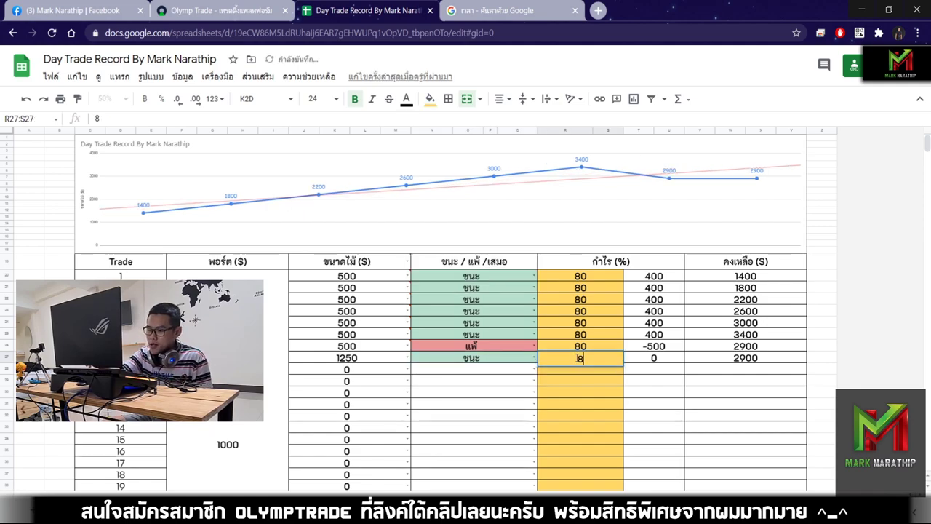
pyautogui.press('Return')
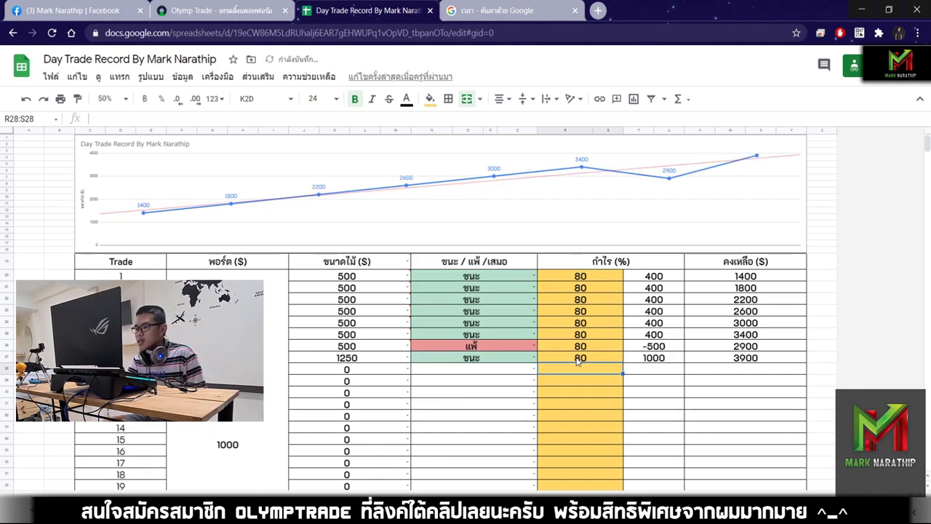
# Compare the Olymp Trade account balance with the sheet's remaining balance after trade 8.
pyautogui.click(218, 11)
pyautogui.click(337, 9)
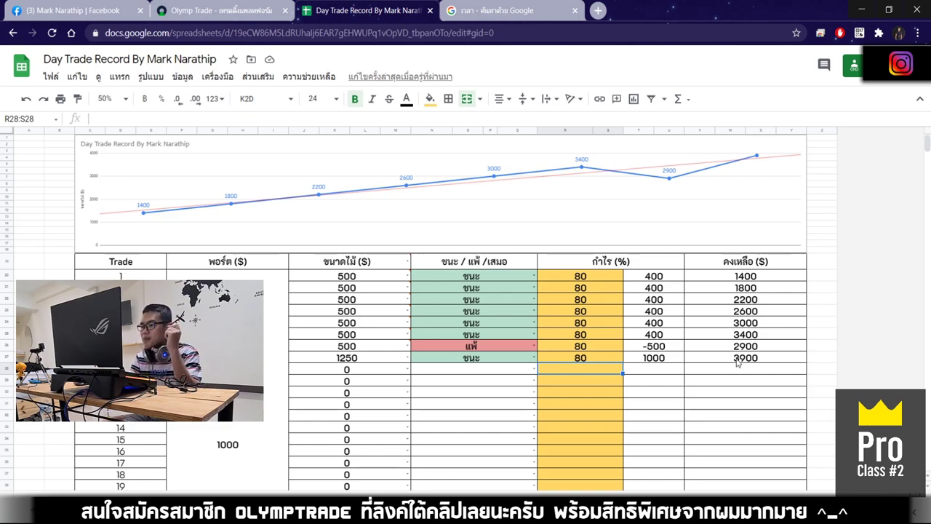
pyautogui.scroll(-3, 738, 362)
pyautogui.hotkey('ctrl', 'shift', 'Tab')
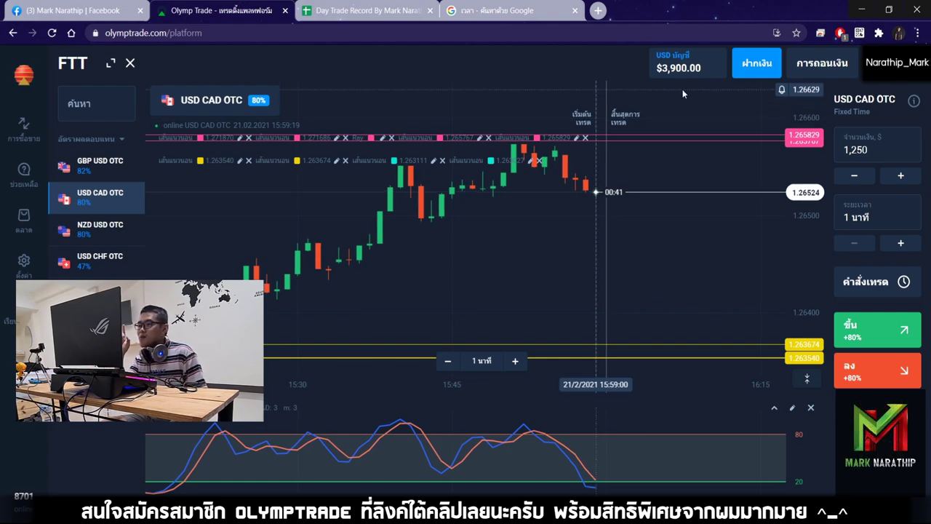
pyautogui.hotkey('ctrl', 'Tab')
# Check the sheet's total profit against the $500 goal and review the win and loss counts and the trade rows.
pyautogui.scroll(-6, 585, 284)
pyautogui.click(613, 253)
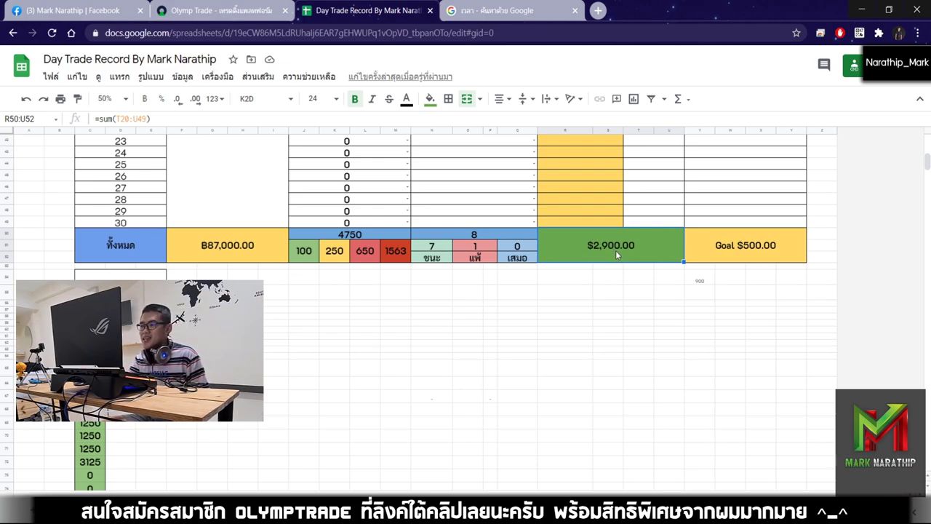
pyautogui.scroll(6, 606, 252)
pyautogui.scroll(3, 603, 251)
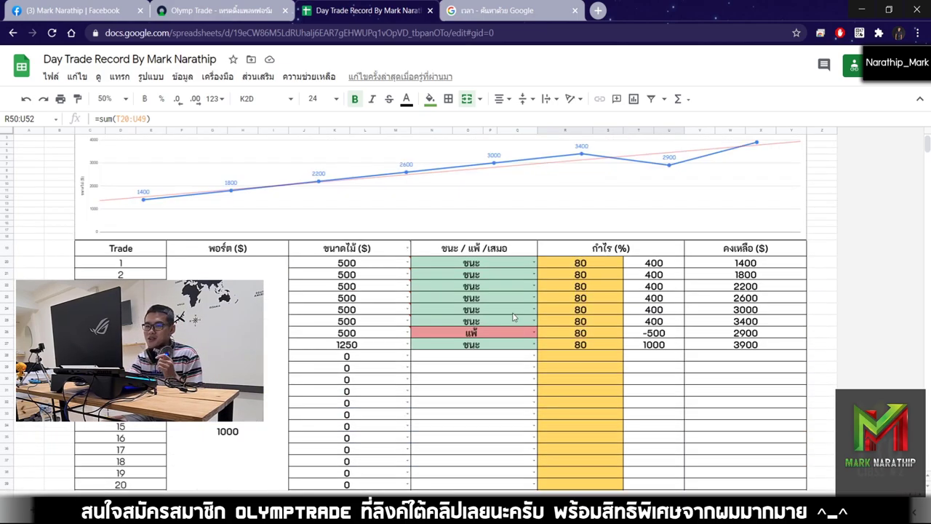
pyautogui.scroll(-5, 454, 356)
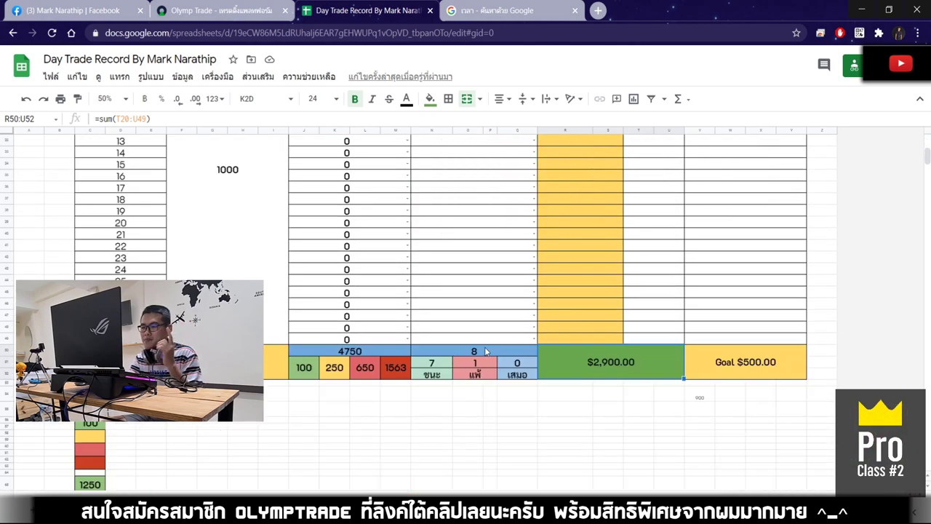
pyautogui.scroll(5, 492, 364)
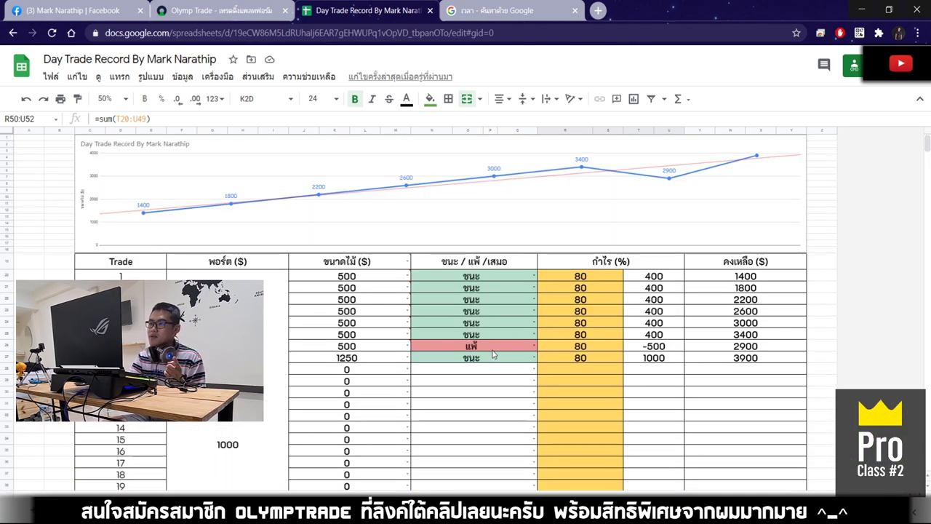
# Switch to the Google time search for เวลา and refresh it to check the current local time.
pyautogui.click(515, 11)
pyautogui.click(461, 39)
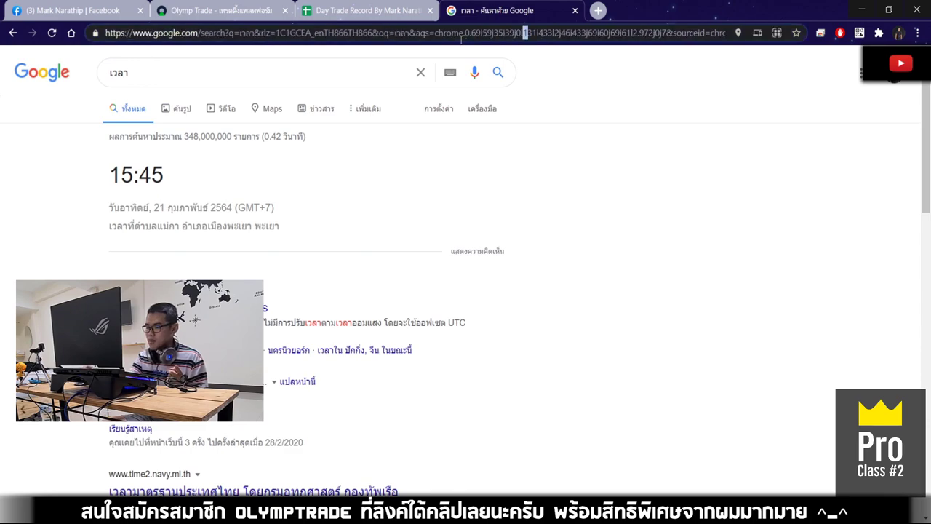
pyautogui.click(52, 32)
pyautogui.moveTo(218, 153); pyautogui.dragTo(225, 191)
pyautogui.click(225, 191)
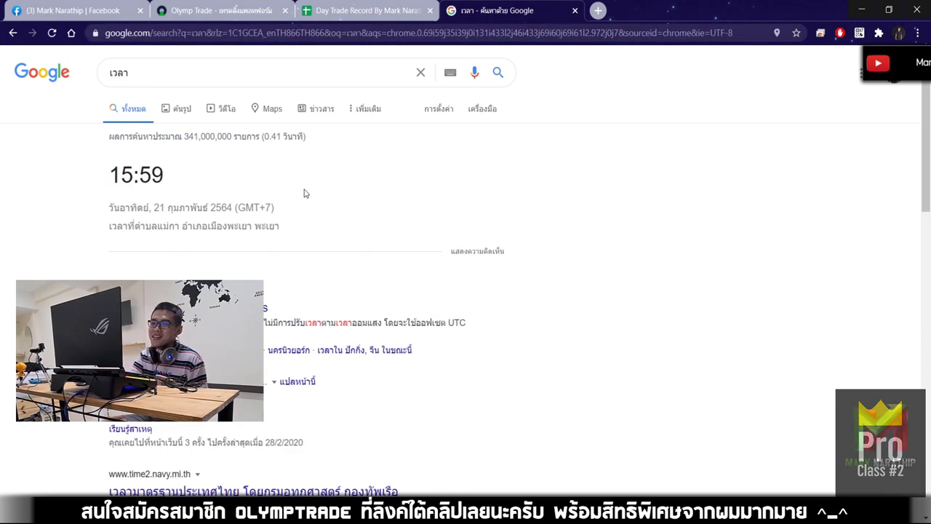
pyautogui.moveTo(228, 180); pyautogui.dragTo(24, 193)
pyautogui.click(244, 192)
# Return to the Day Trade Record sheet and review trade 8's size, the win count, the total profit and its baht conversion.
pyautogui.click(360, 11)
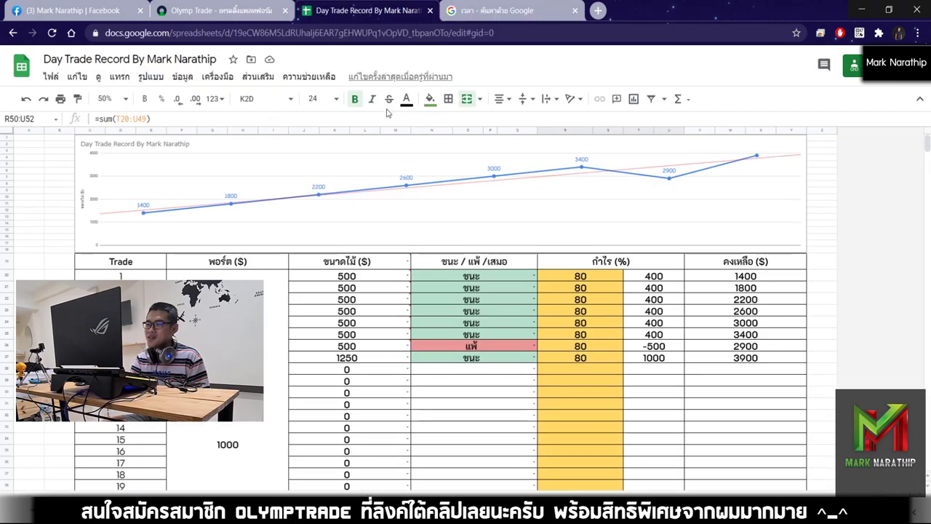
pyautogui.click(608, 395)
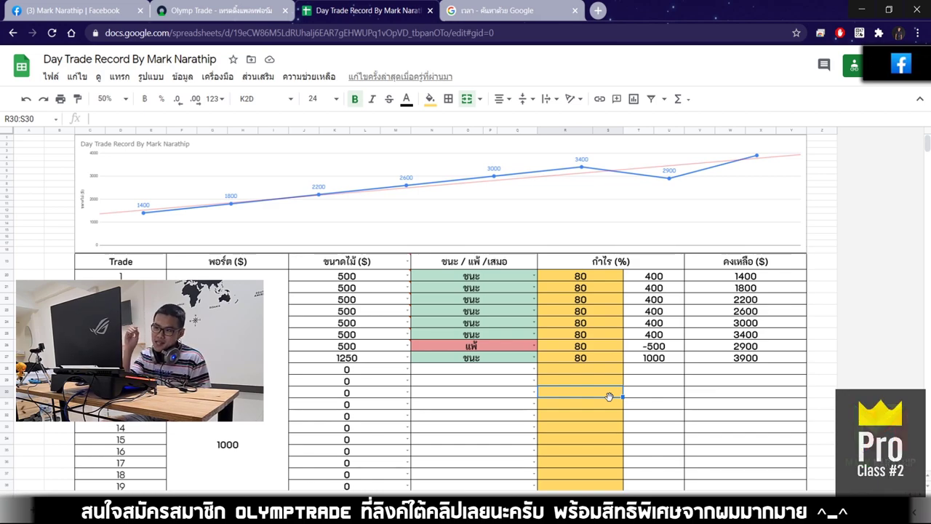
pyautogui.click(379, 360)
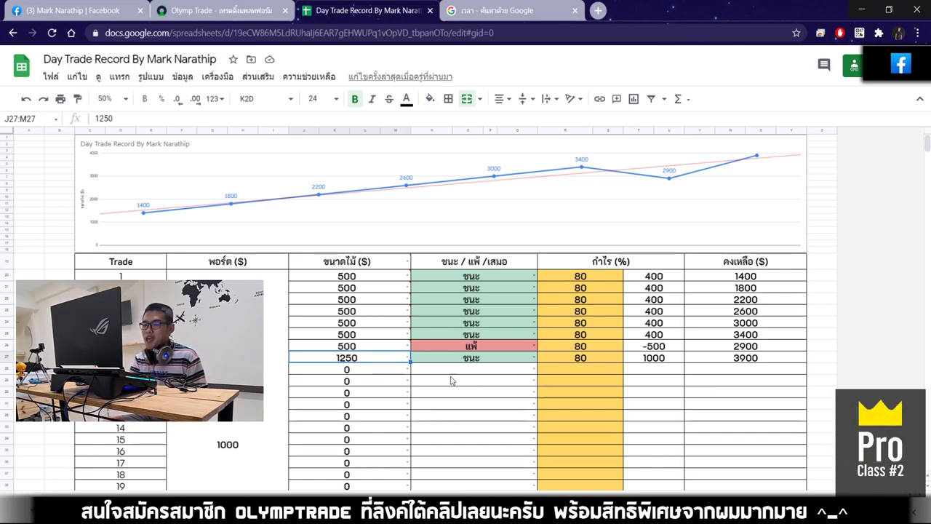
pyautogui.scroll(-5, 437, 306)
pyautogui.click(447, 265)
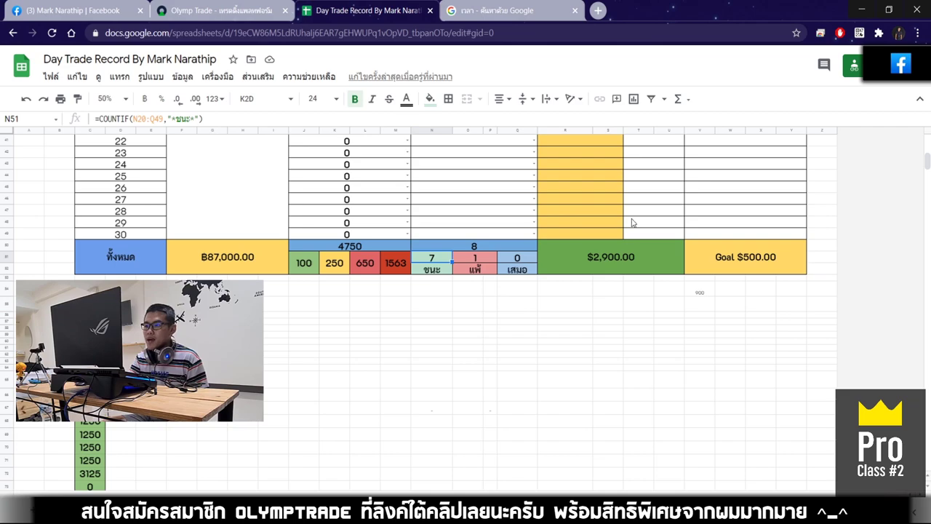
pyautogui.click(645, 254)
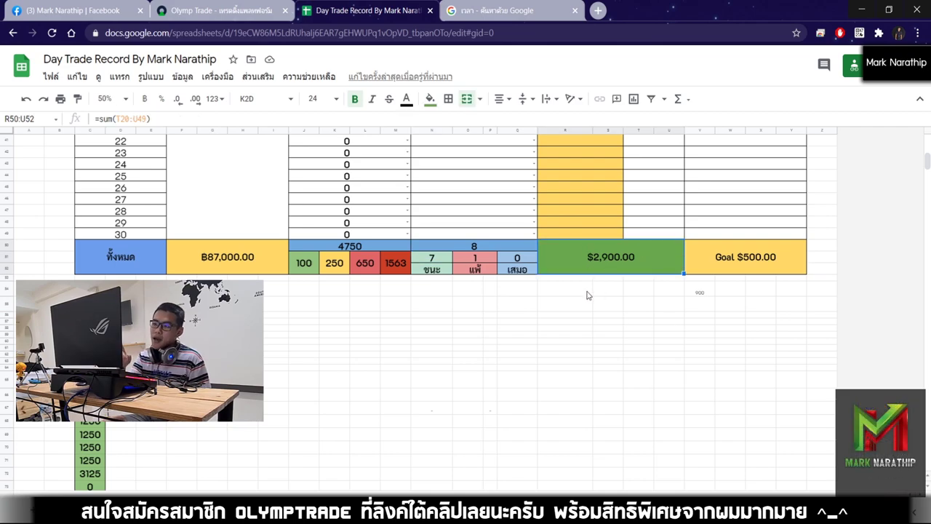
pyautogui.scroll(-2, 611, 262)
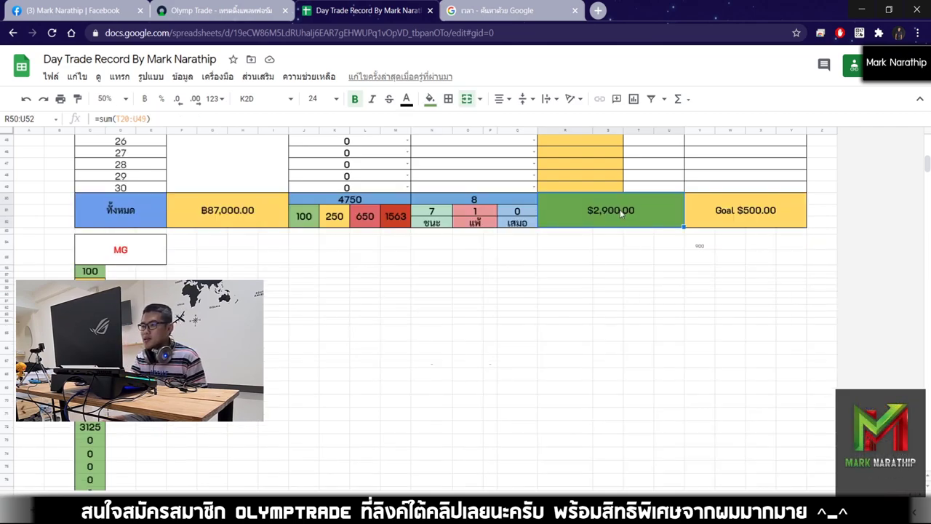
pyautogui.click(208, 212)
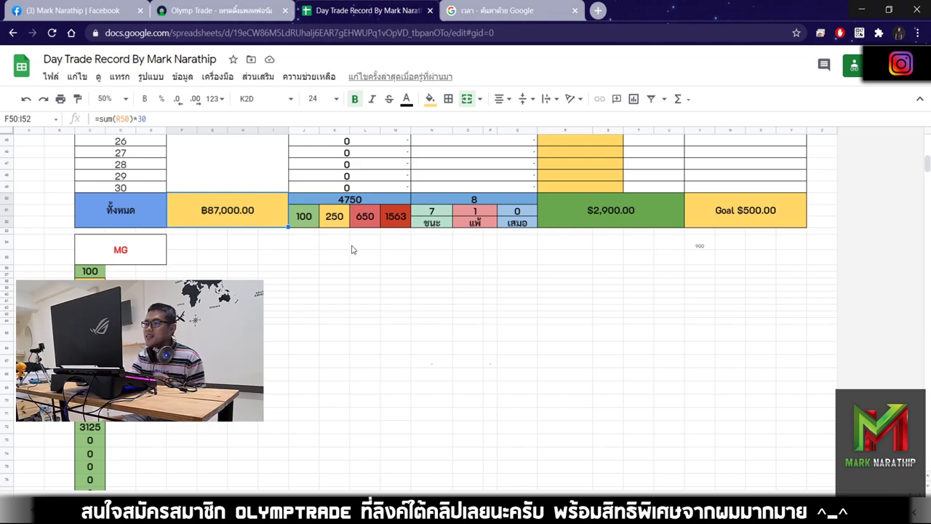
# Look over the logged trade rows and balance chart again alongside the totals row's baht conversion, total profit and goal.
pyautogui.scroll(10, 346, 256)
pyautogui.click(563, 382)
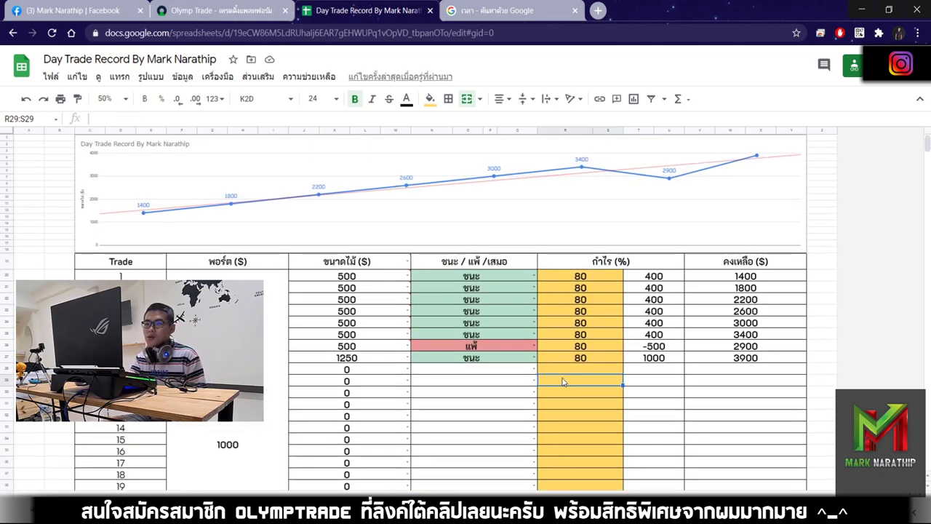
pyautogui.scroll(-1, 562, 381)
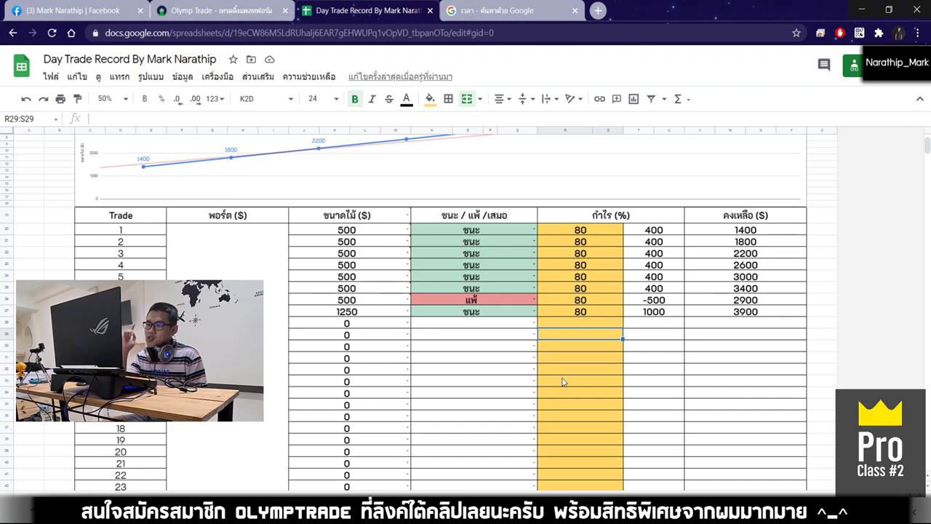
pyautogui.scroll(2, 563, 381)
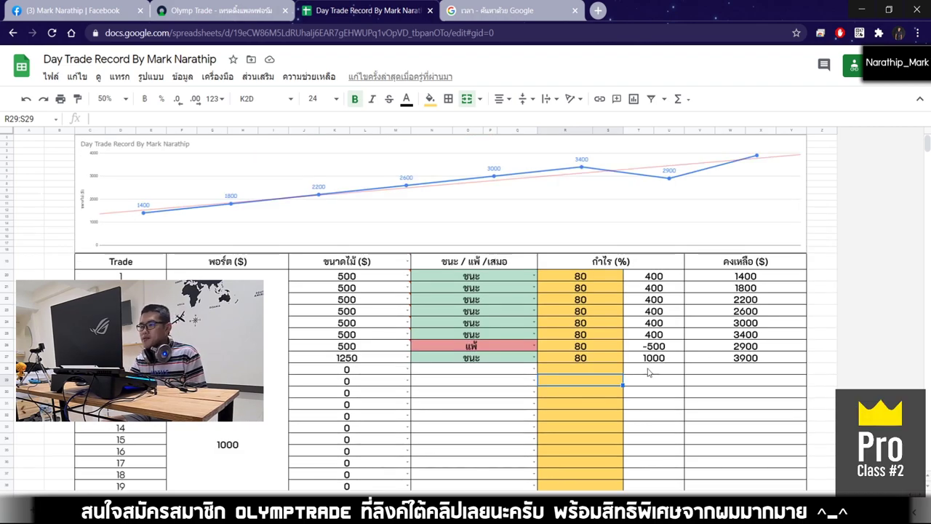
pyautogui.scroll(-7, 553, 328)
pyautogui.scroll(-1, 549, 316)
pyautogui.click(222, 175)
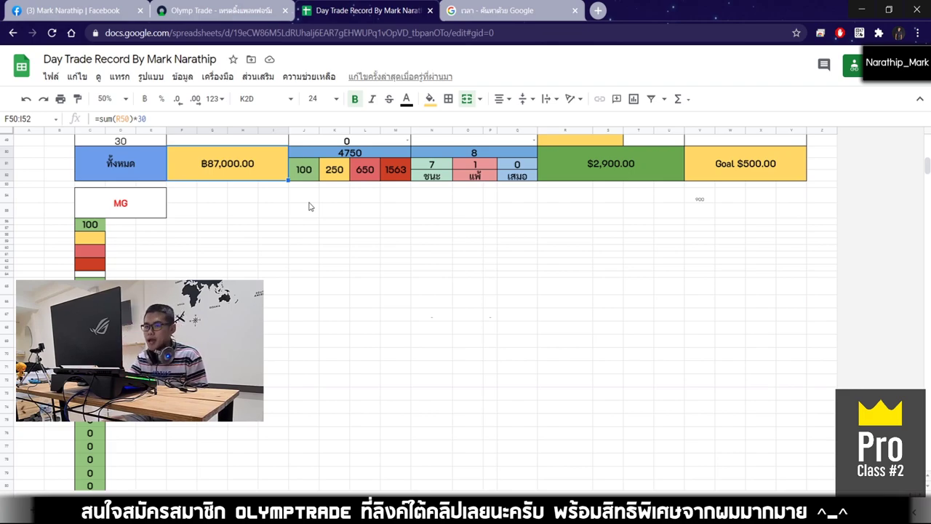
pyautogui.scroll(10, 517, 261)
pyautogui.click(582, 397)
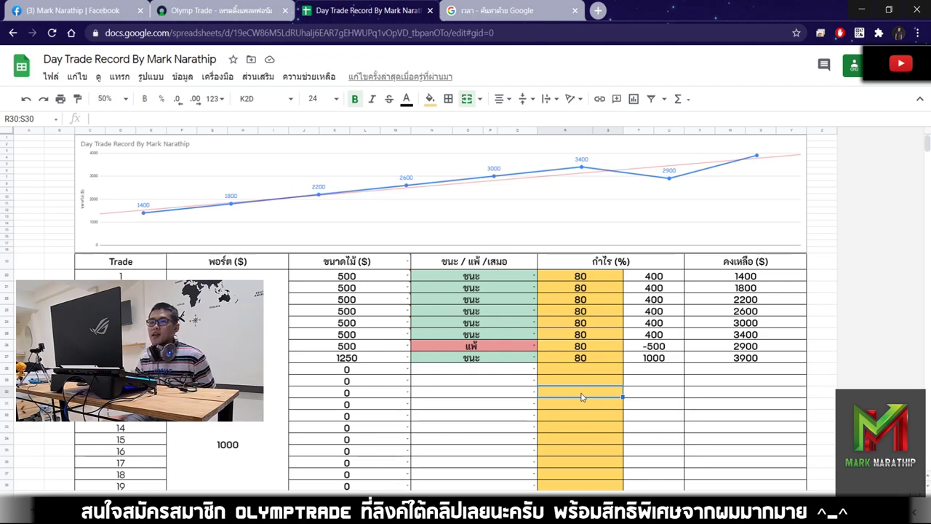
pyautogui.scroll(-5, 605, 311)
pyautogui.scroll(-1, 605, 312)
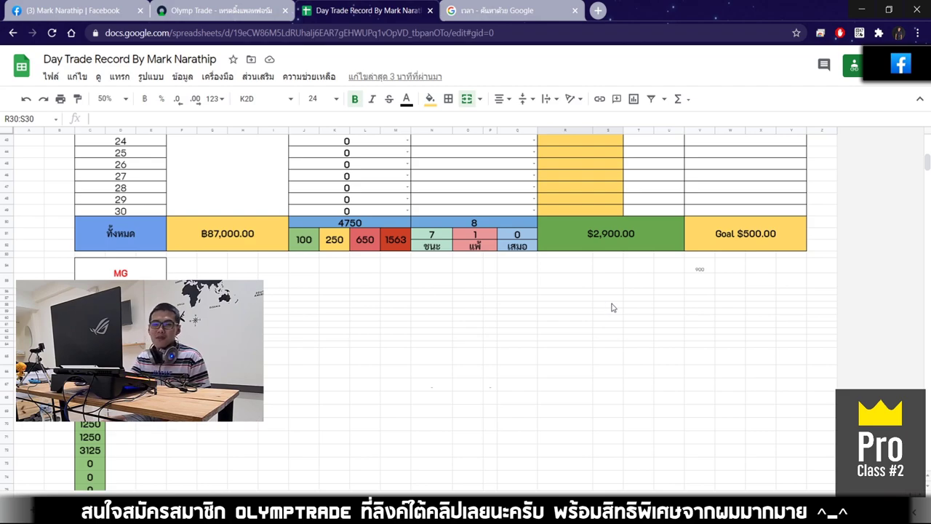
pyautogui.scroll(6, 665, 247)
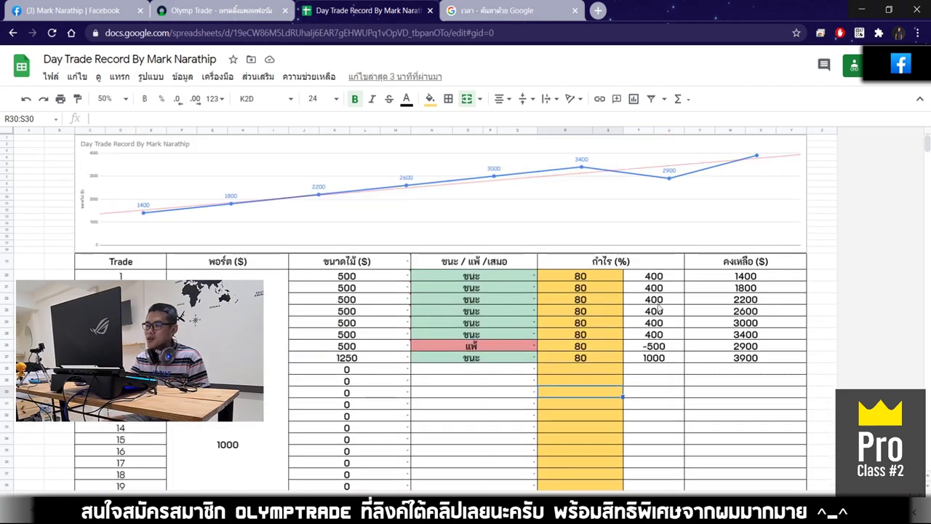
pyautogui.click(602, 373)
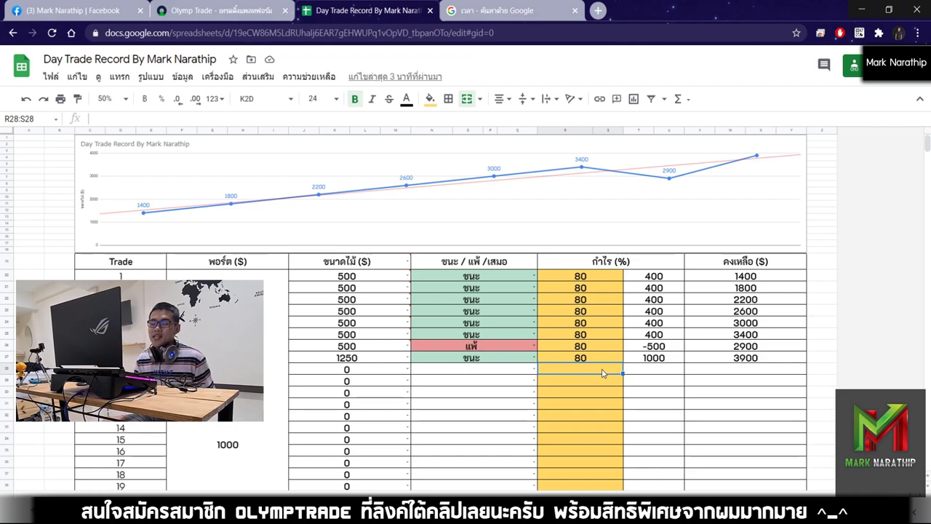